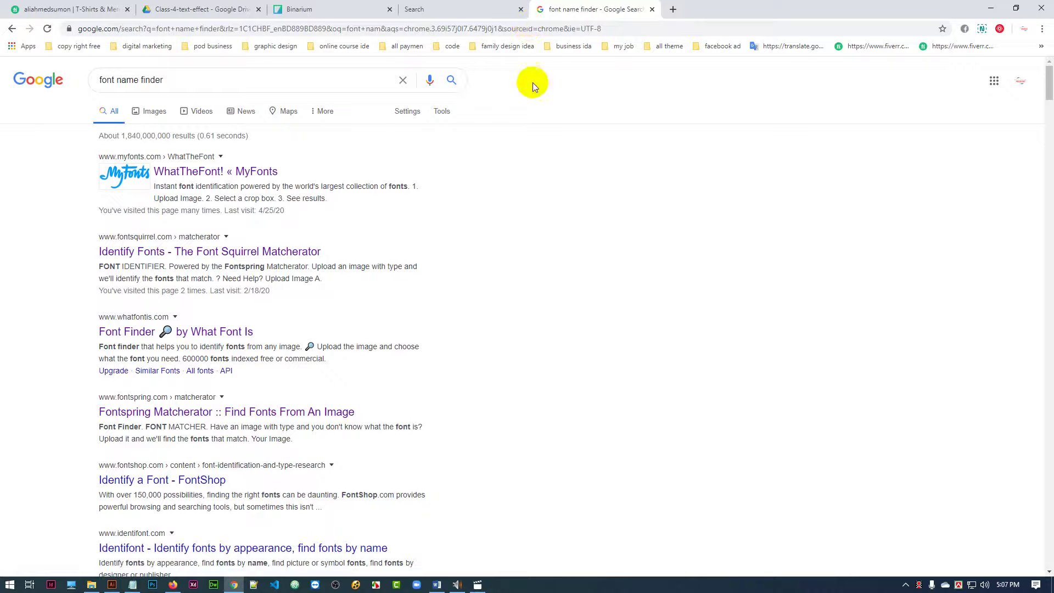
- Open the MyFonts WhatTheFont search result in a new tab and switch to that page
{"action": "right_click", "coordinate": [137, 160]}
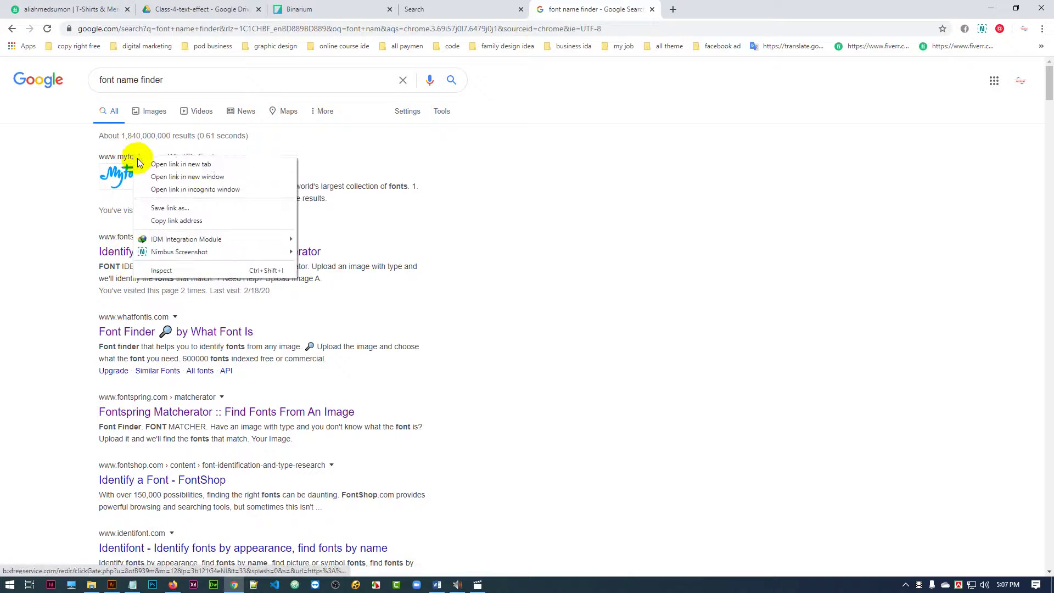
{"action": "left_click", "coordinate": [181, 164]}
{"action": "left_click", "coordinate": [719, 9]}
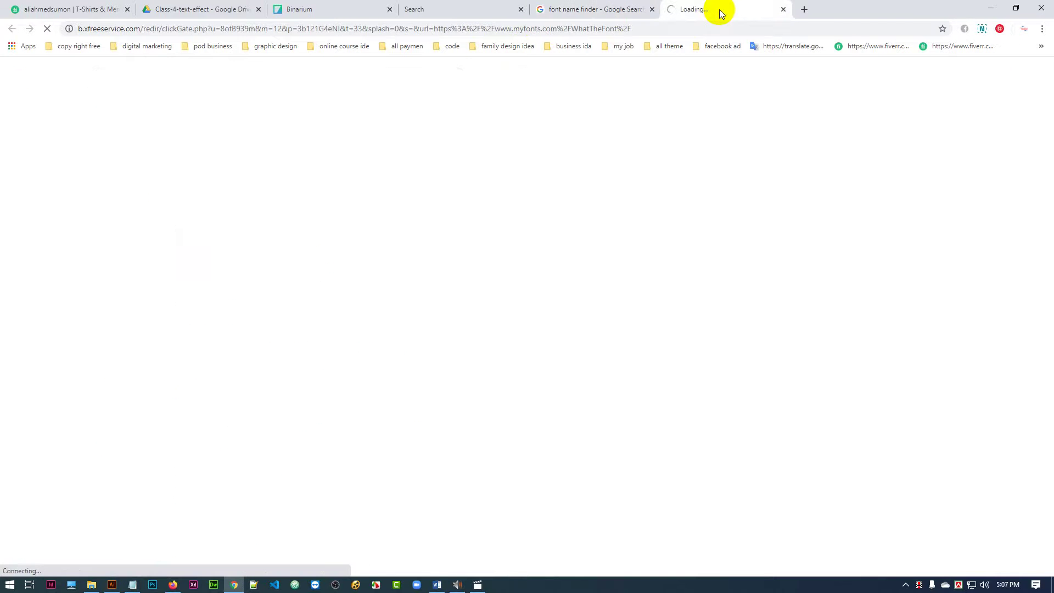
{"action": "left_click", "coordinate": [615, 9]}
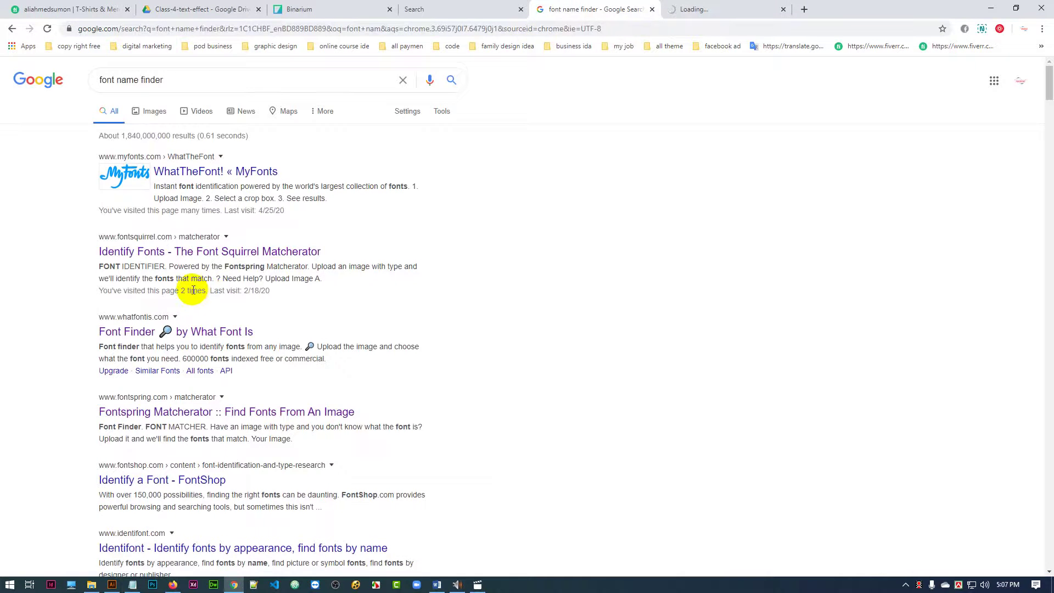
{"action": "scroll", "coordinate": [207, 287], "scroll_direction": "down", "scroll_amount": 4}
{"action": "scroll", "coordinate": [148, 310], "scroll_direction": "down", "scroll_amount": 5}
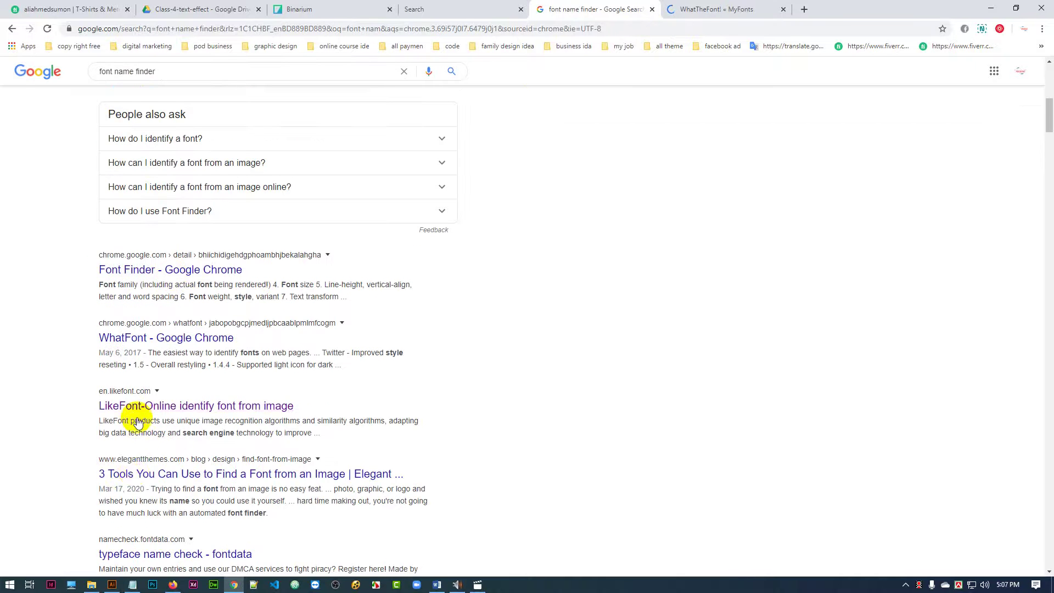
{"action": "left_click", "coordinate": [714, 9]}
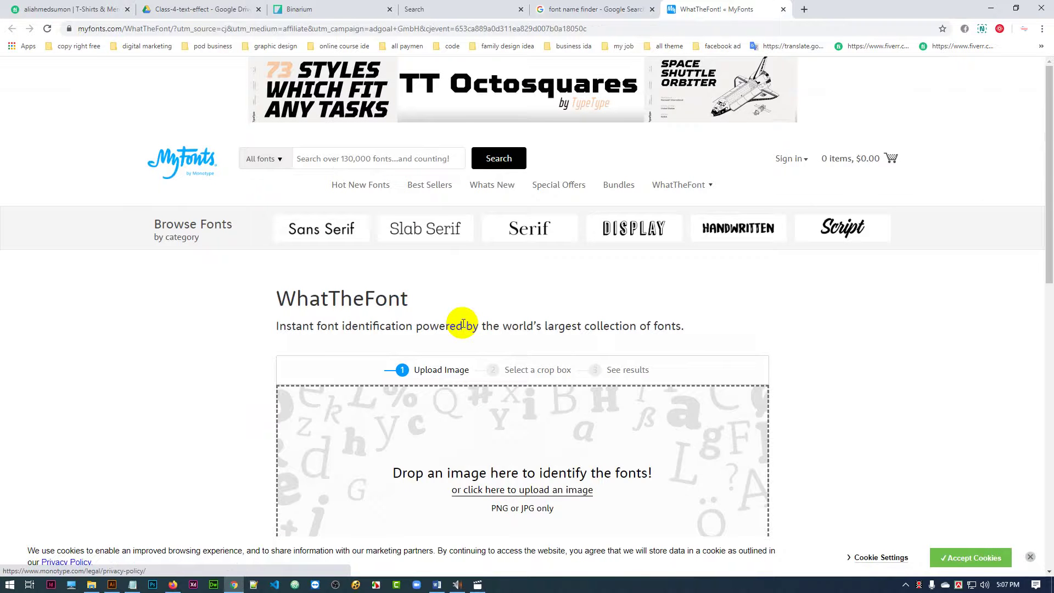
- Upload 735745c7-5b6c-4735-8894-fd1b7224e5b6.png from the Downloads folder to WhatTheFont for identification
{"action": "scroll", "coordinate": [538, 291], "scroll_direction": "down", "scroll_amount": 3}
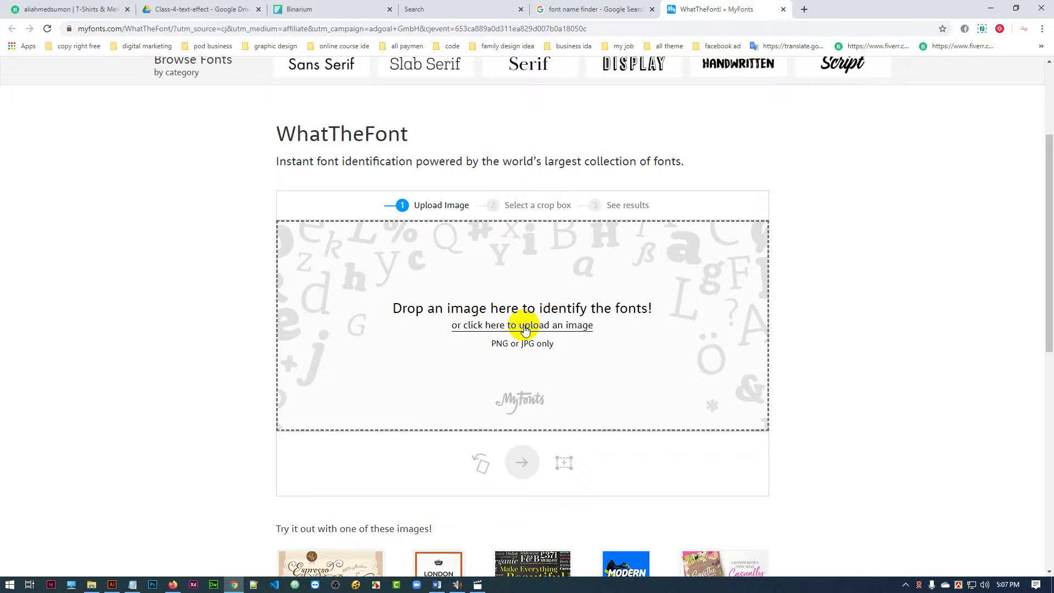
{"action": "left_click", "coordinate": [525, 329]}
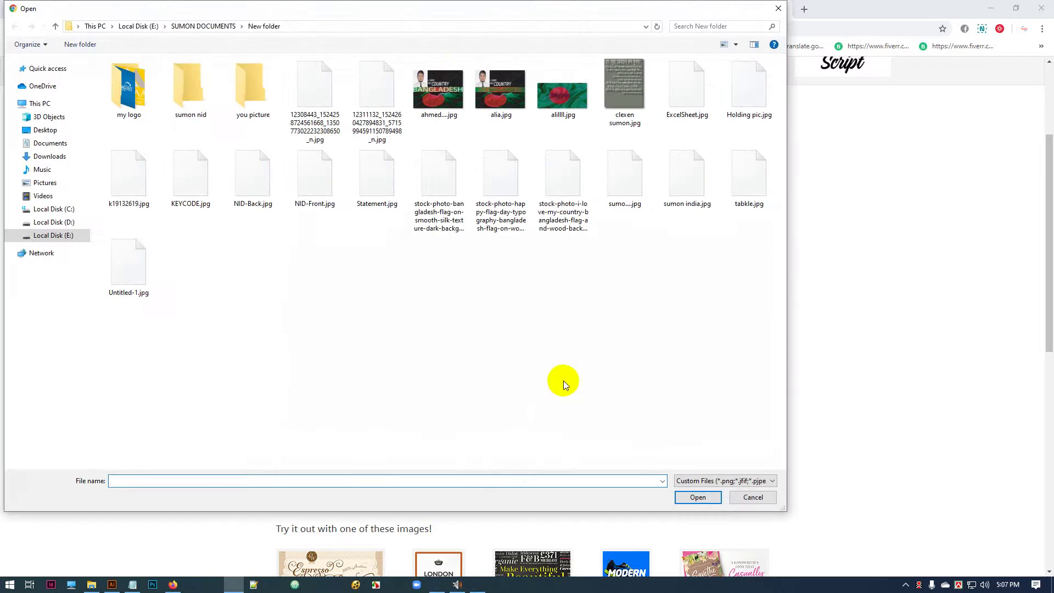
{"action": "left_click", "coordinate": [56, 158]}
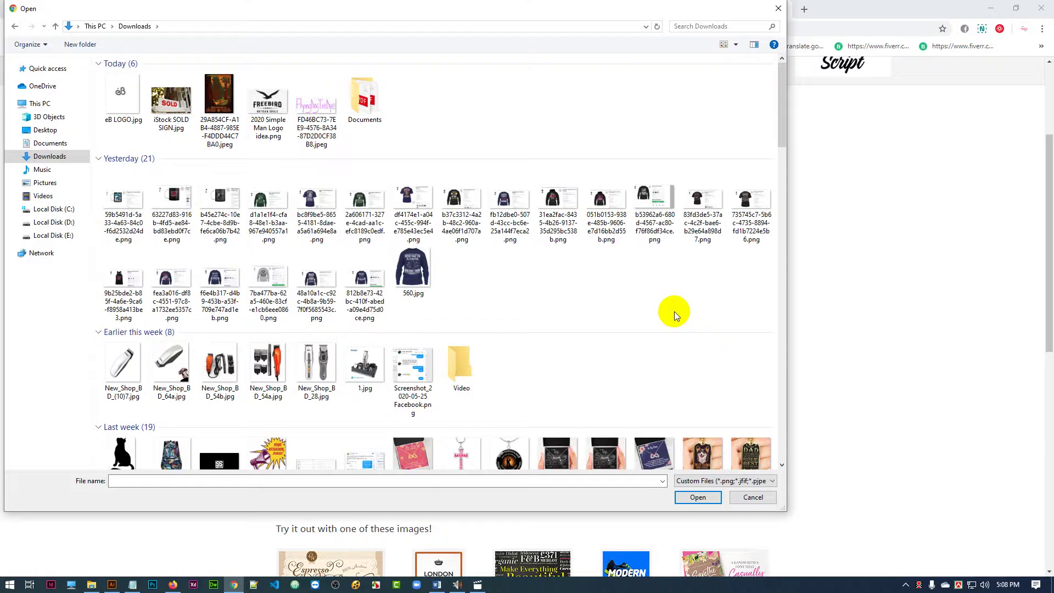
{"action": "left_click", "coordinate": [749, 202]}
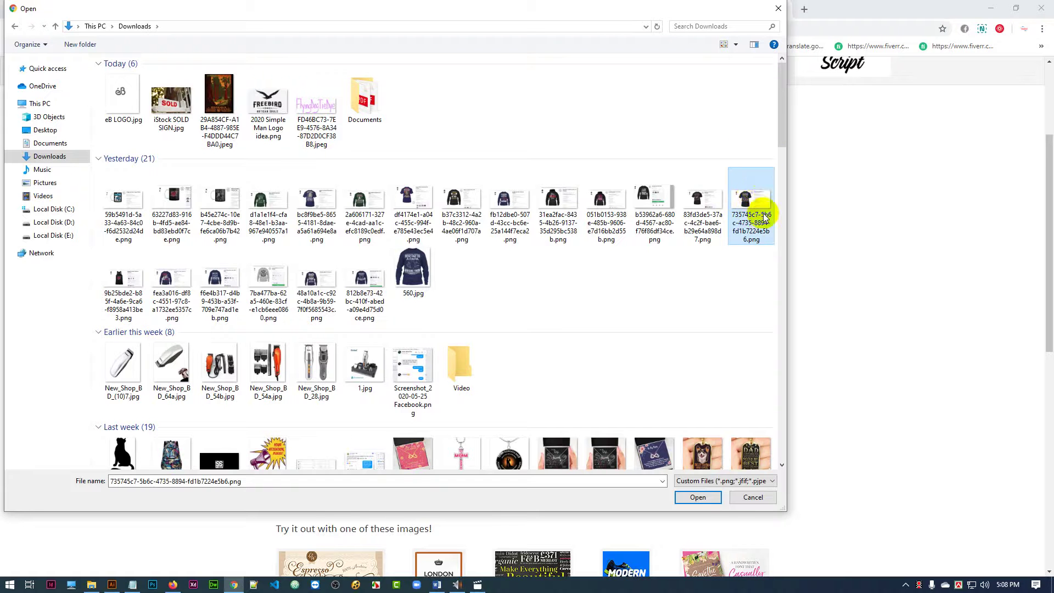
{"action": "left_click", "coordinate": [698, 497]}
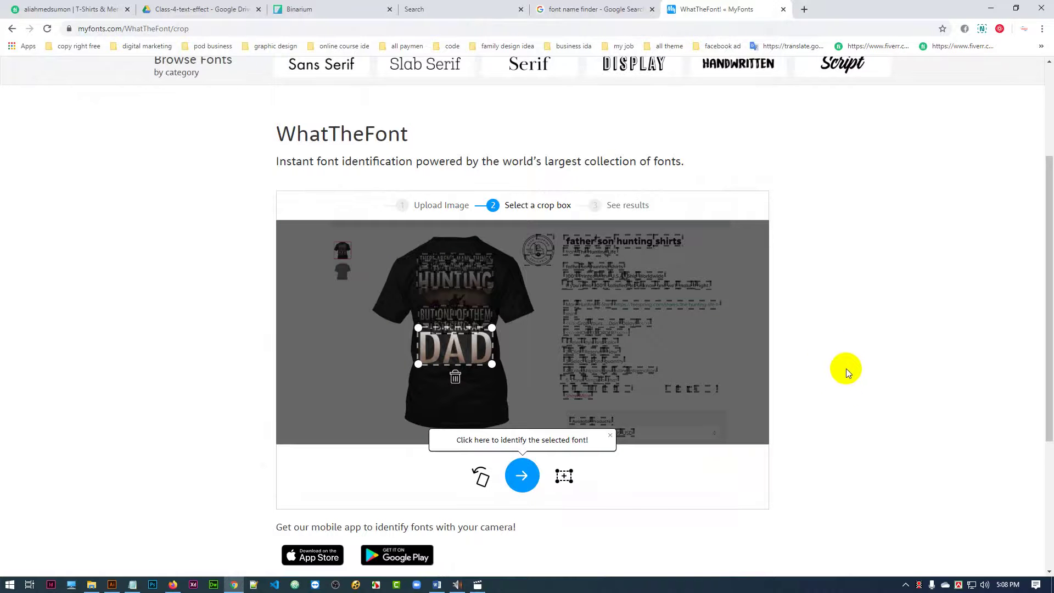
- Fit the crop box around the word DAD on the shirt and identify its font
{"action": "scroll", "coordinate": [845, 367], "scroll_direction": "down", "scroll_amount": 1}
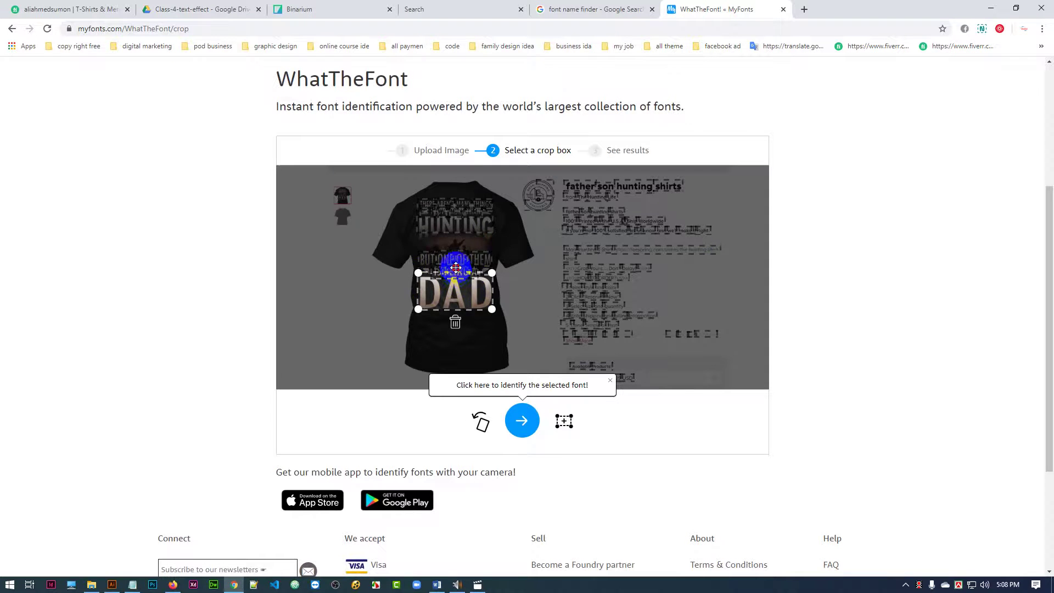
{"action": "mouse_move", "coordinate": [456, 267]}
{"action": "left_mouse_down"}
{"action": "mouse_move", "coordinate": [455, 189]}
{"action": "mouse_move", "coordinate": [457, 281]}
{"action": "mouse_move", "coordinate": [455, 195]}
{"action": "mouse_move", "coordinate": [454, 274]}
{"action": "left_mouse_up"}
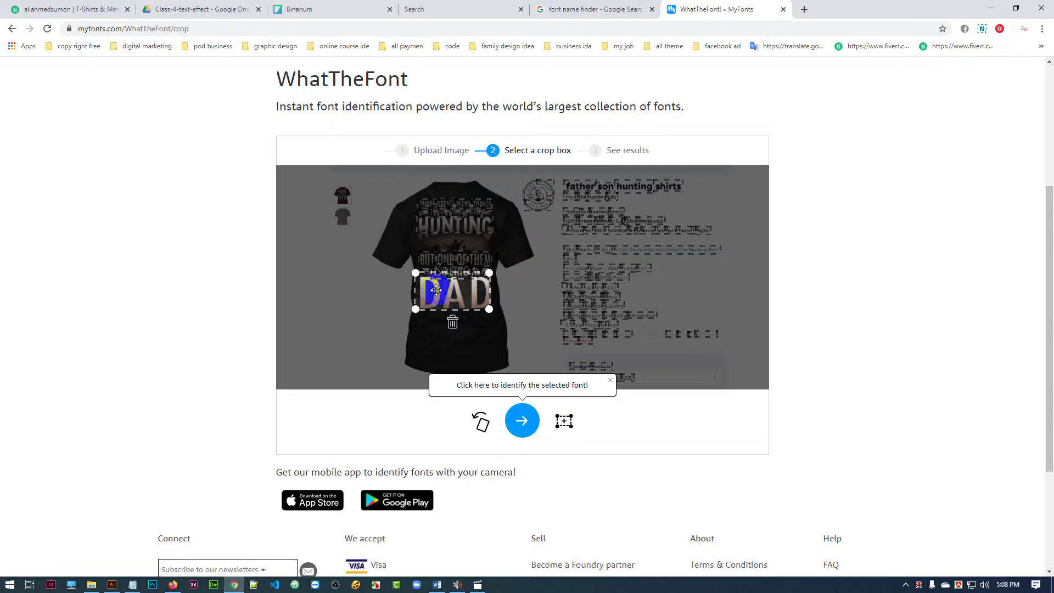
{"action": "mouse_move", "coordinate": [489, 273]}
{"action": "left_mouse_down"}
{"action": "mouse_move", "coordinate": [482, 184]}
{"action": "mouse_move", "coordinate": [494, 276]}
{"action": "left_mouse_up"}
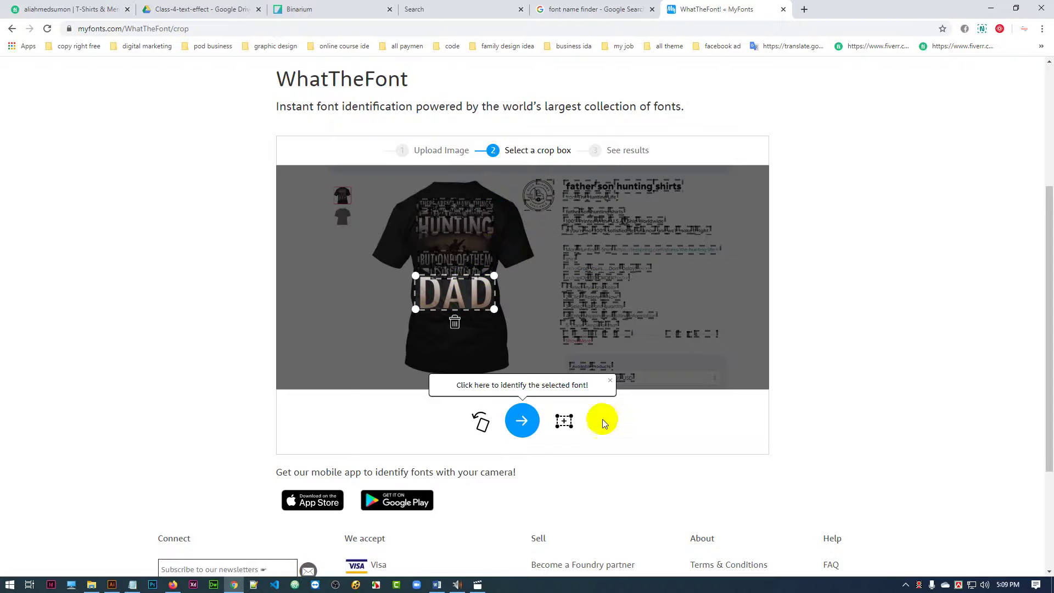
{"action": "left_click", "coordinate": [522, 420]}
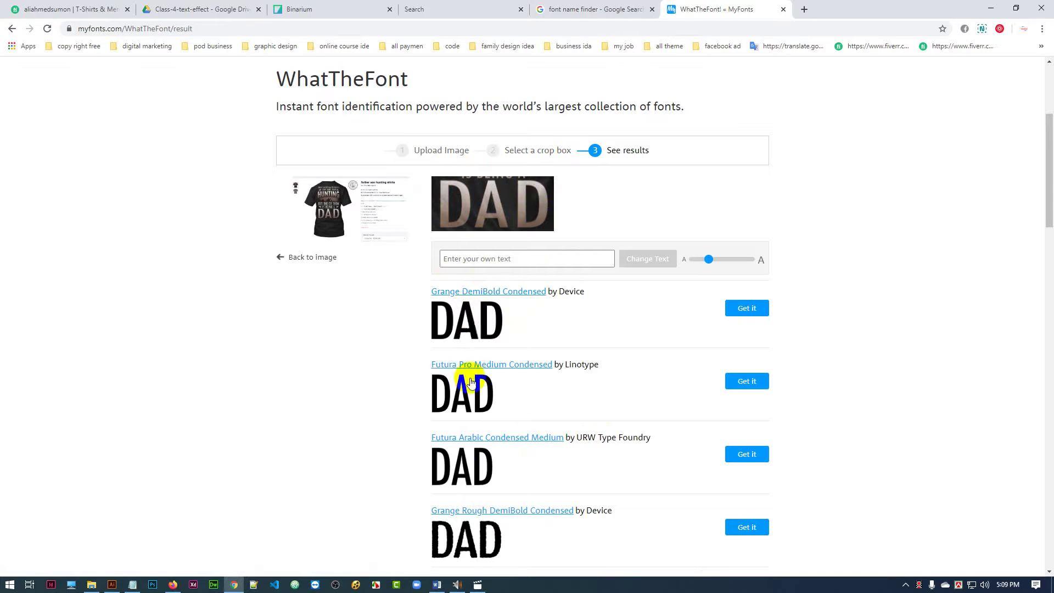
- Compare the listed font matches and their prices with the cropped DAD lettering
{"action": "scroll", "coordinate": [461, 459], "scroll_direction": "down", "scroll_amount": 5}
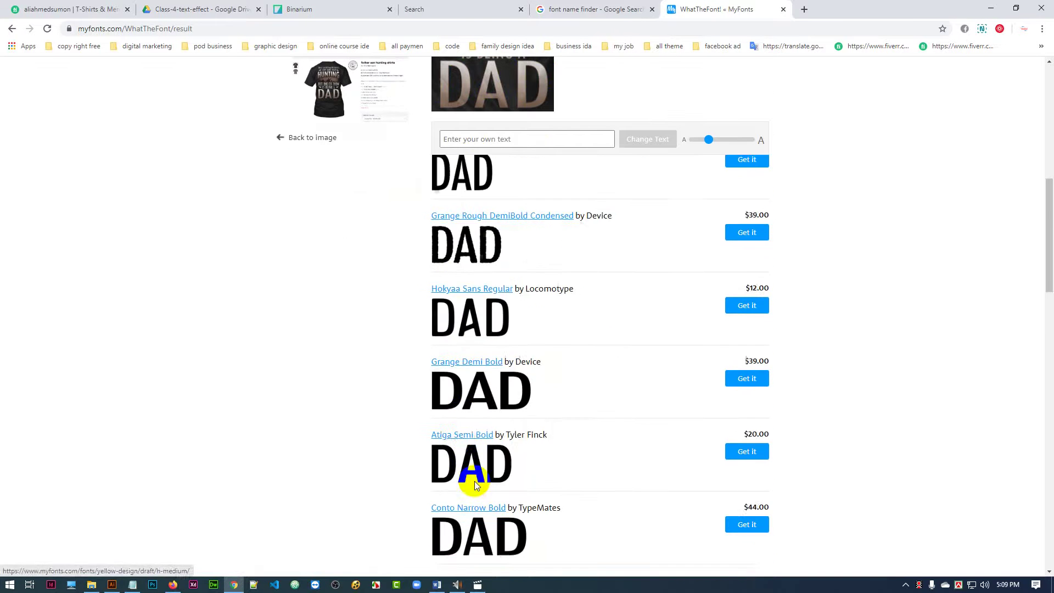
{"action": "scroll", "coordinate": [474, 477], "scroll_direction": "up", "scroll_amount": 3}
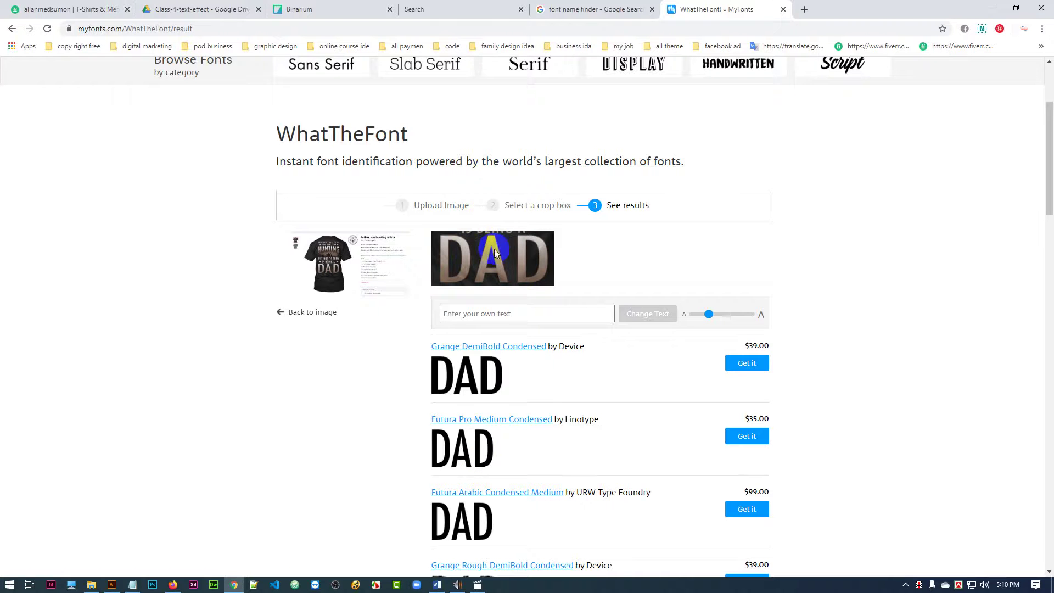
{"action": "scroll", "coordinate": [479, 357], "scroll_direction": "down", "scroll_amount": 2}
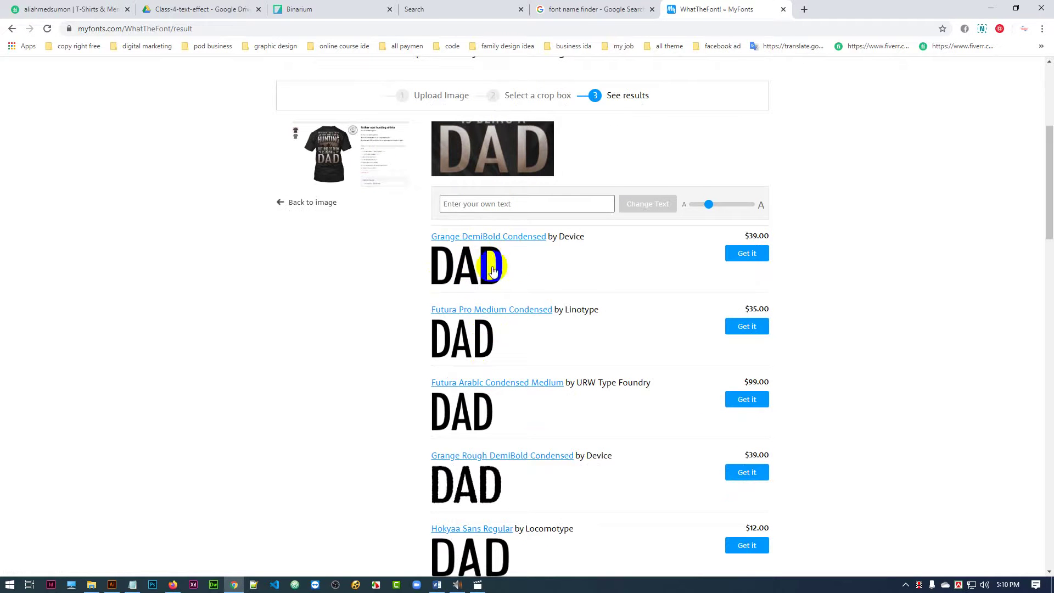
{"action": "scroll", "coordinate": [496, 447], "scroll_direction": "down", "scroll_amount": 3}
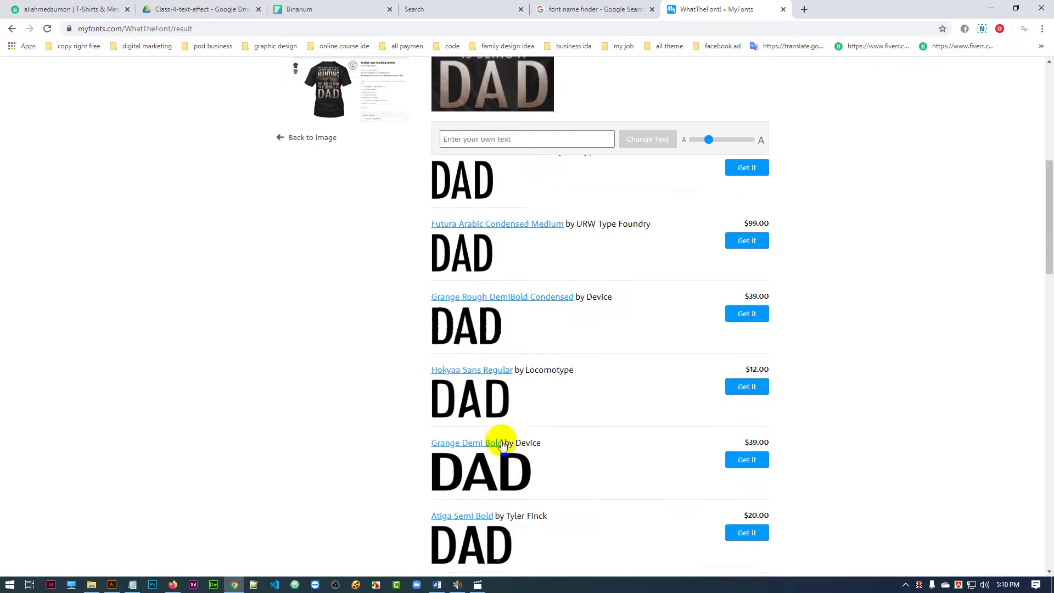
{"action": "scroll", "coordinate": [501, 416], "scroll_direction": "up", "scroll_amount": 4}
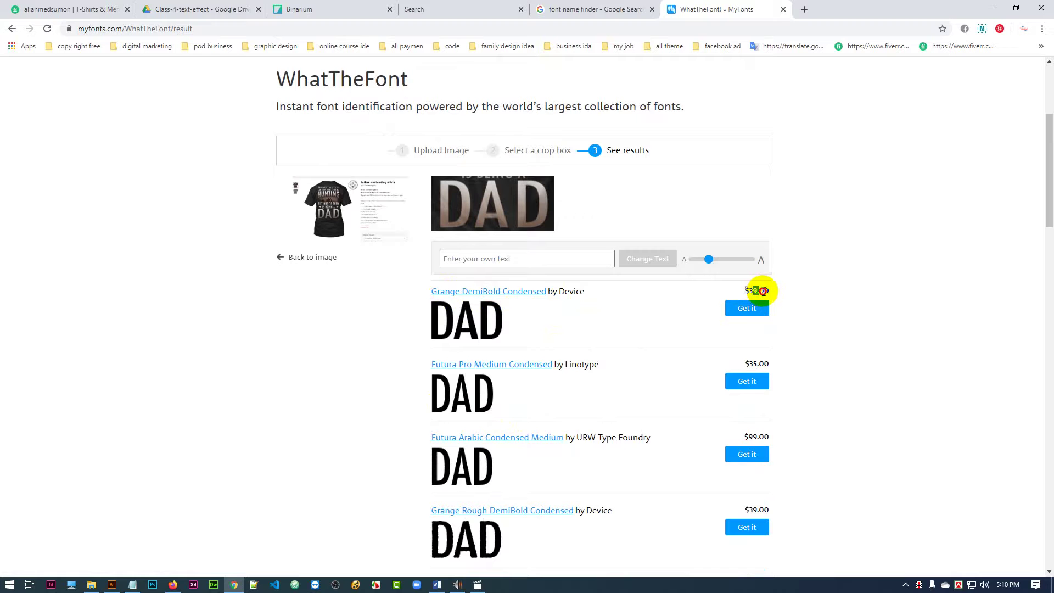
{"action": "left_click_drag", "start_coordinate": [753, 291], "coordinate": [748, 289]}
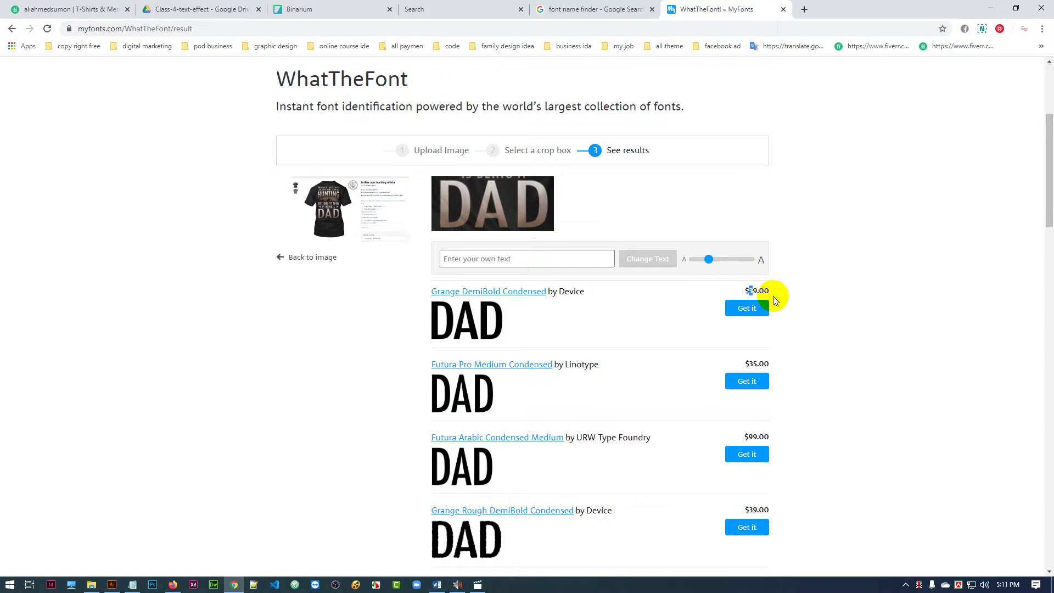
{"action": "left_click", "coordinate": [505, 194]}
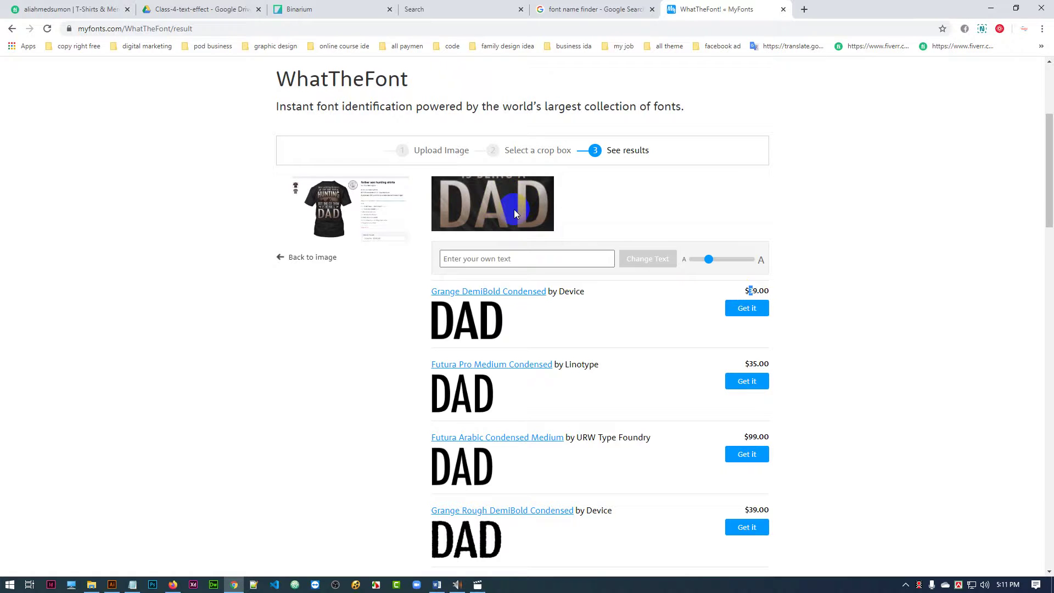
- Copy the font name Grange DemiBold Condensed from the first match
{"action": "left_click", "coordinate": [475, 297]}
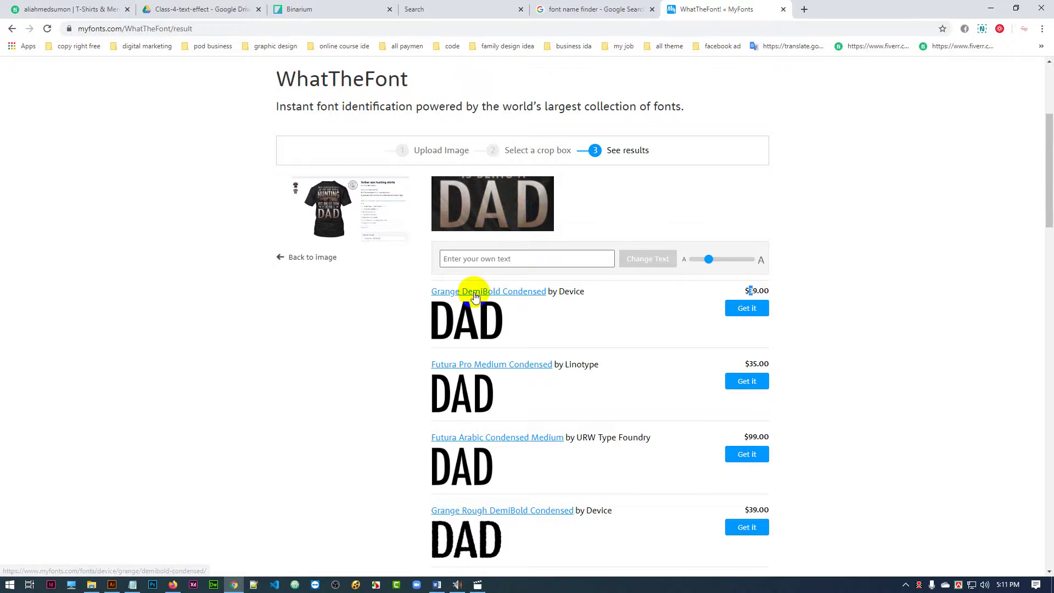
{"action": "left_click_drag", "start_coordinate": [476, 296], "coordinate": [397, 305]}
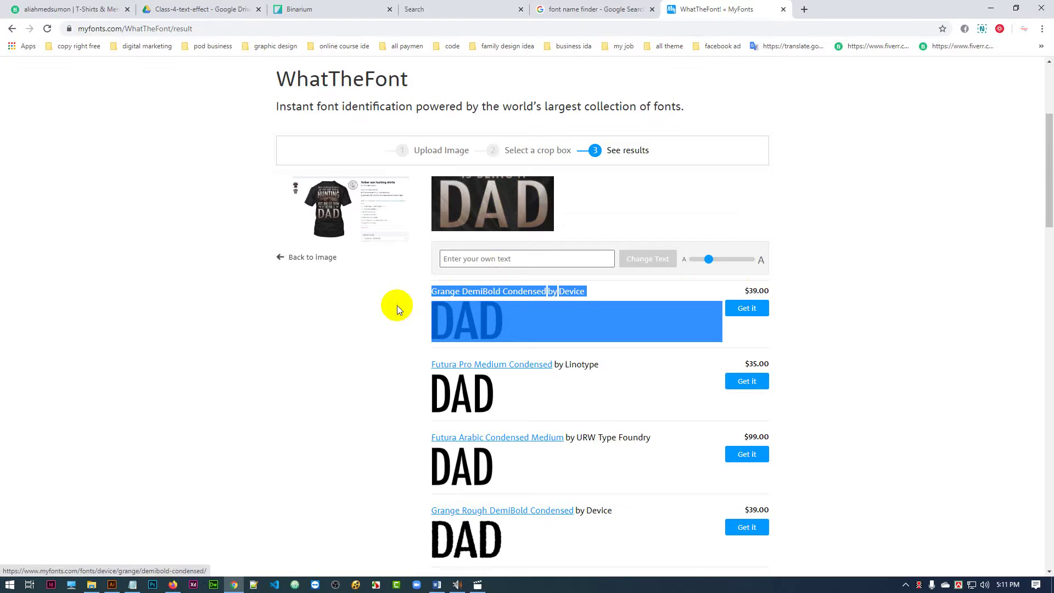
{"action": "left_click", "coordinate": [397, 305]}
{"action": "left_click_drag", "start_coordinate": [545, 289], "coordinate": [433, 289]}
{"action": "key", "text": "ctrl+c"}
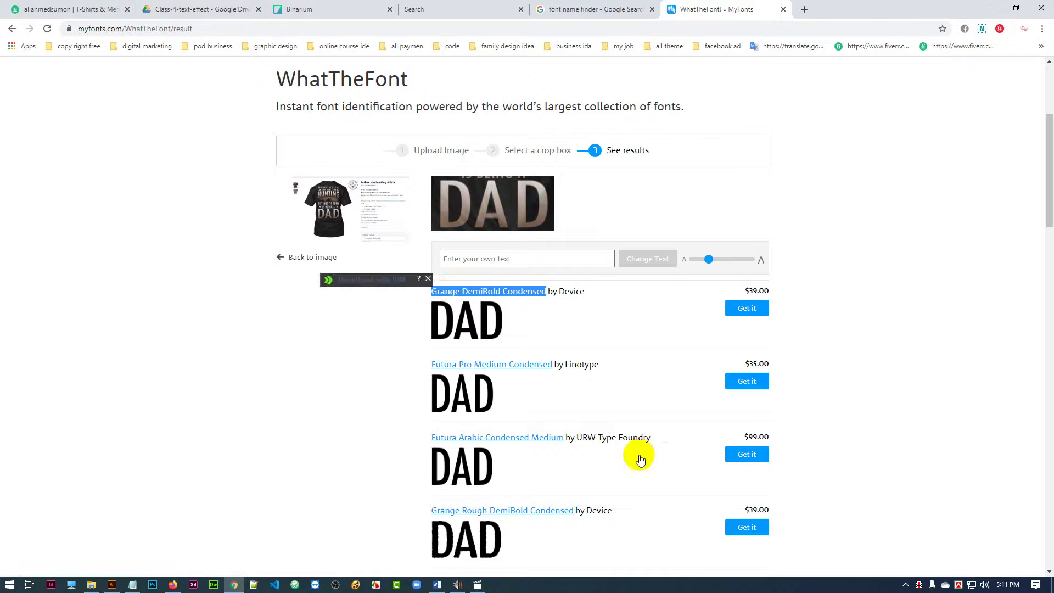
- Search Google for "grange demi bold condensed free download" in the existing Search tab
{"action": "left_click", "coordinate": [462, 11]}
{"action": "left_click", "coordinate": [399, 27]}
{"action": "key", "text": "ctrl+v"}
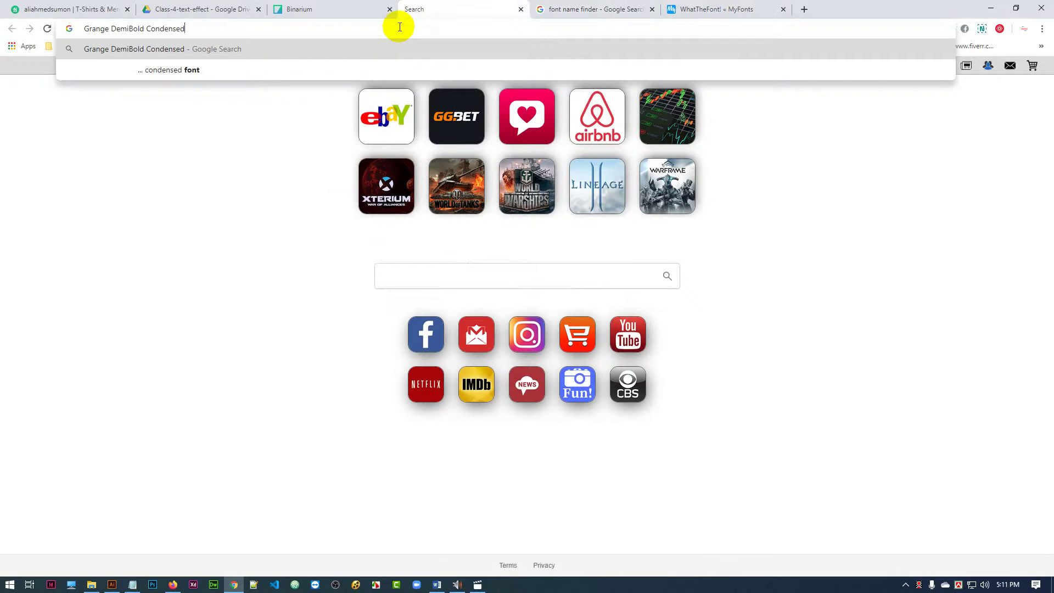
{"action": "type", "text": "fre"}
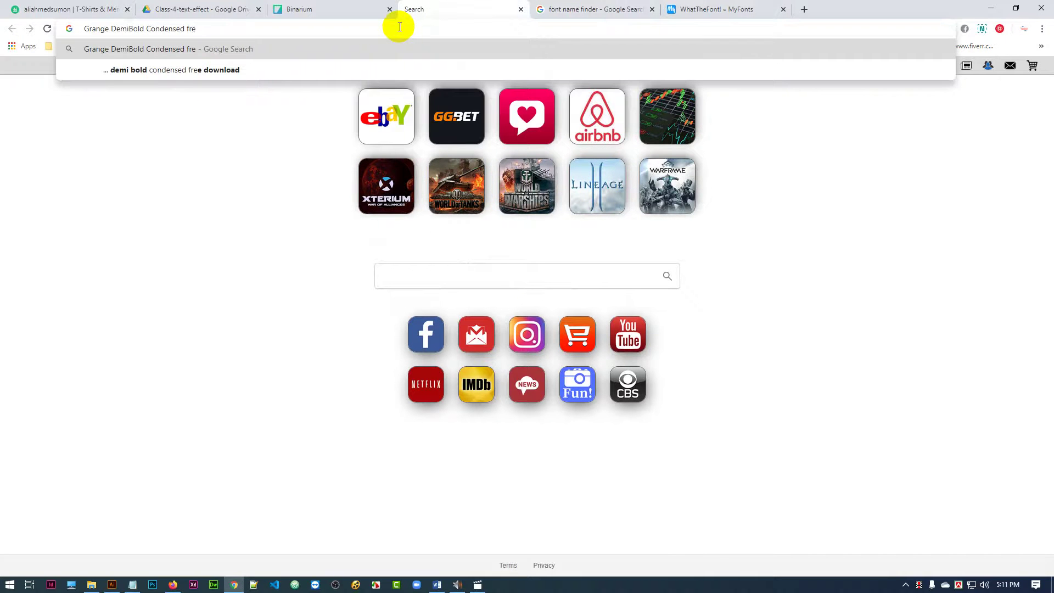
{"action": "left_click", "coordinate": [195, 71]}
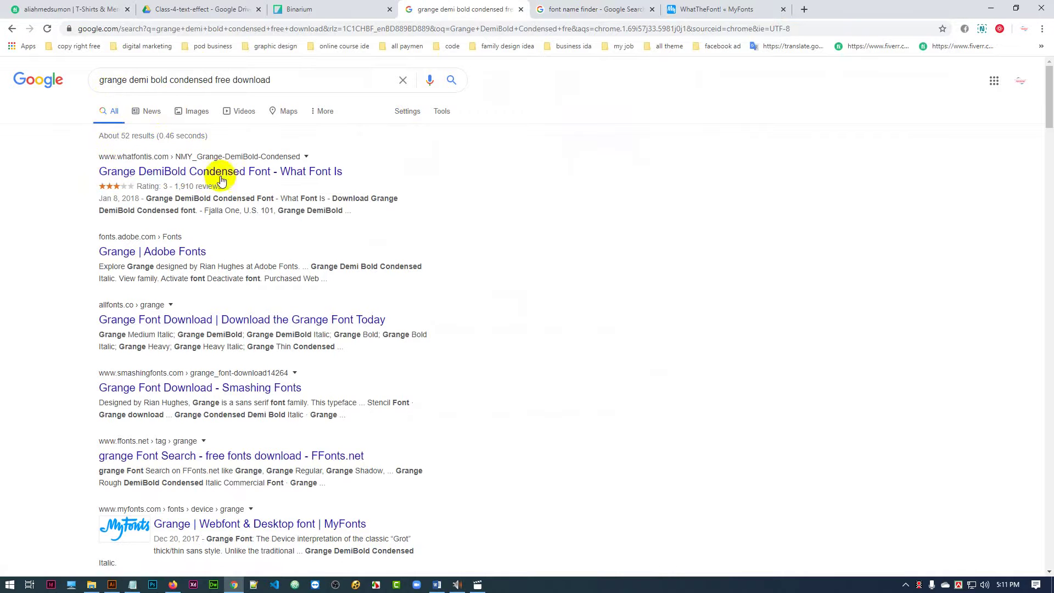
- Review the download results, open the What Font Is page for Grange DemiBold Condensed in a new tab, and switch to it
{"action": "left_click", "coordinate": [138, 171]}
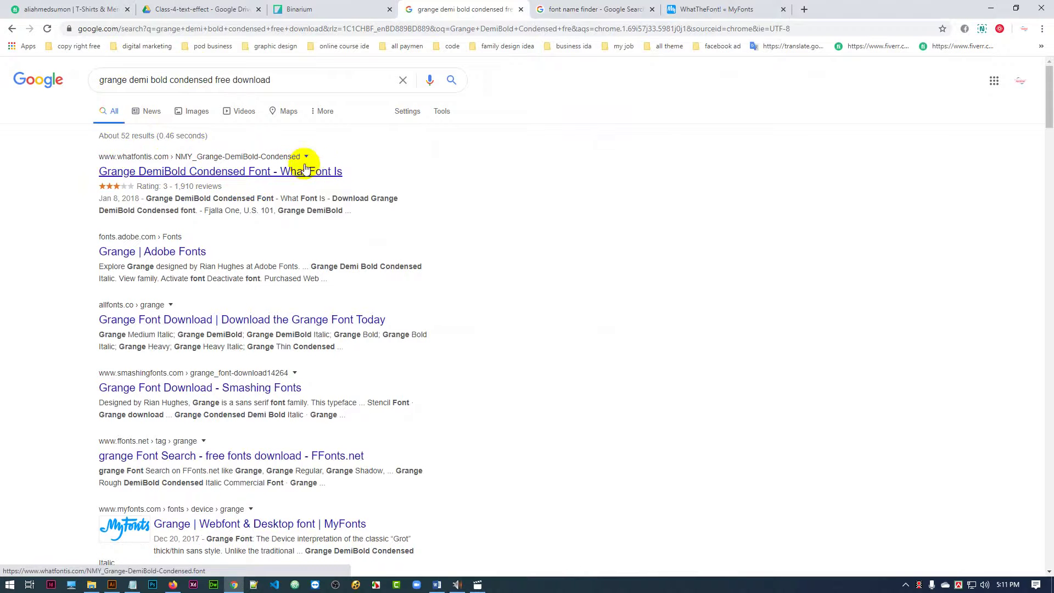
{"action": "scroll", "coordinate": [237, 332], "scroll_direction": "down", "scroll_amount": 1}
{"action": "scroll", "coordinate": [242, 344], "scroll_direction": "down", "scroll_amount": 3}
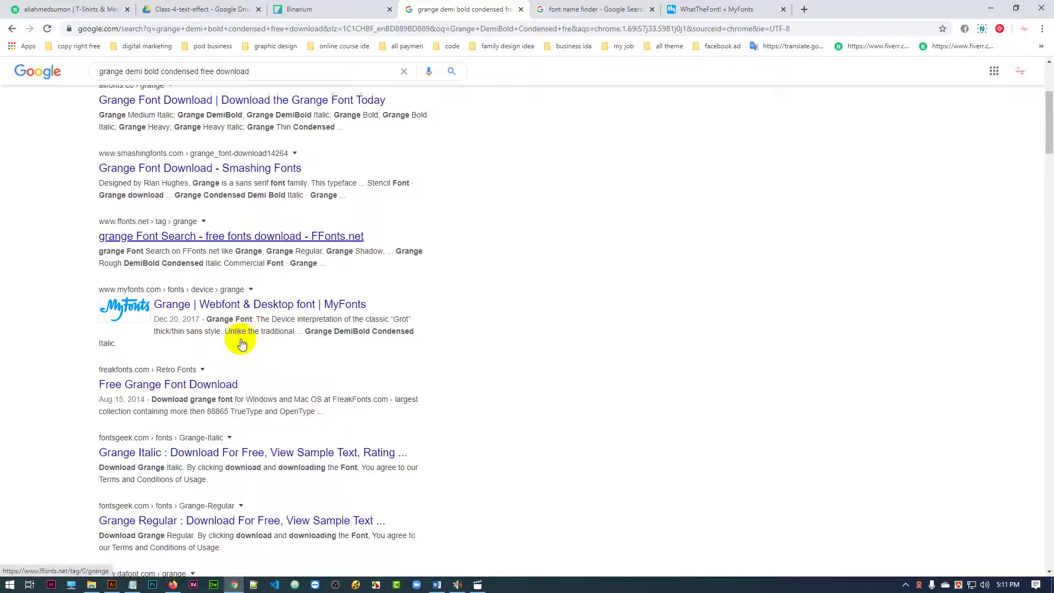
{"action": "scroll", "coordinate": [241, 344], "scroll_direction": "down", "scroll_amount": 2}
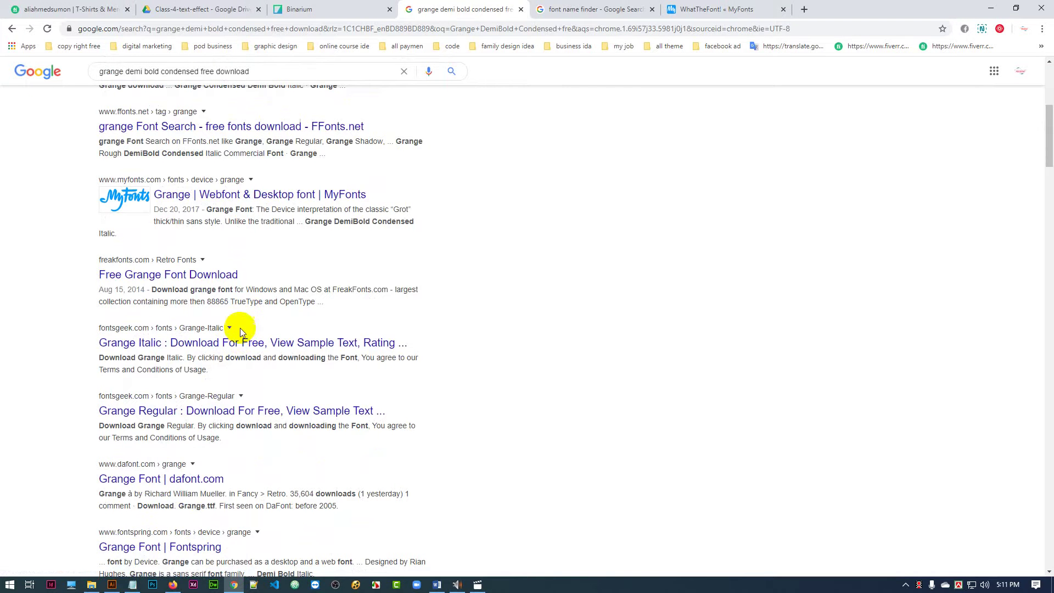
{"action": "scroll", "coordinate": [202, 457], "scroll_direction": "up", "scroll_amount": 5}
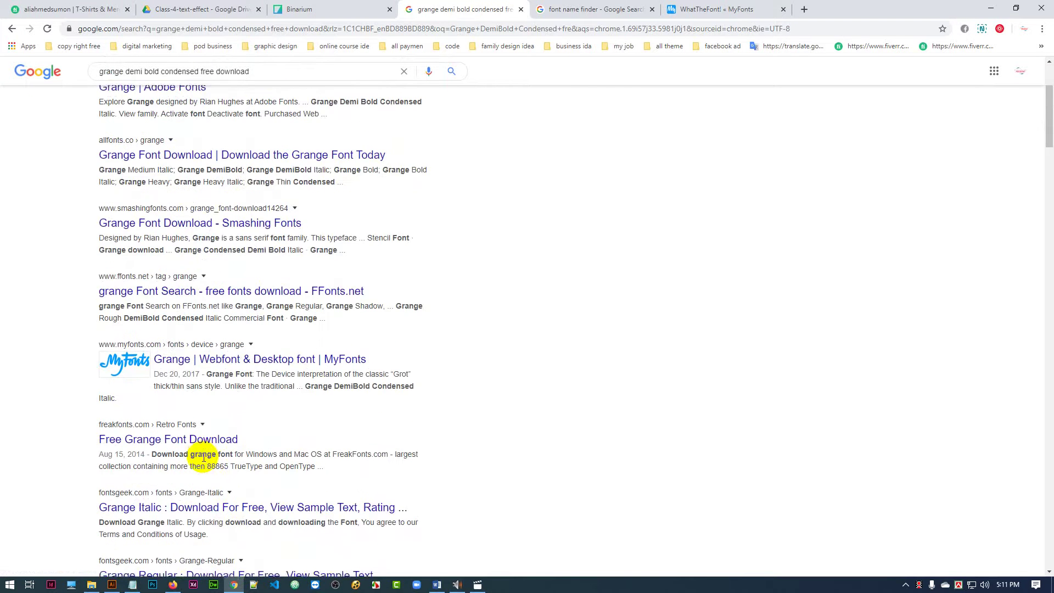
{"action": "scroll", "coordinate": [203, 280], "scroll_direction": "up", "scroll_amount": 1}
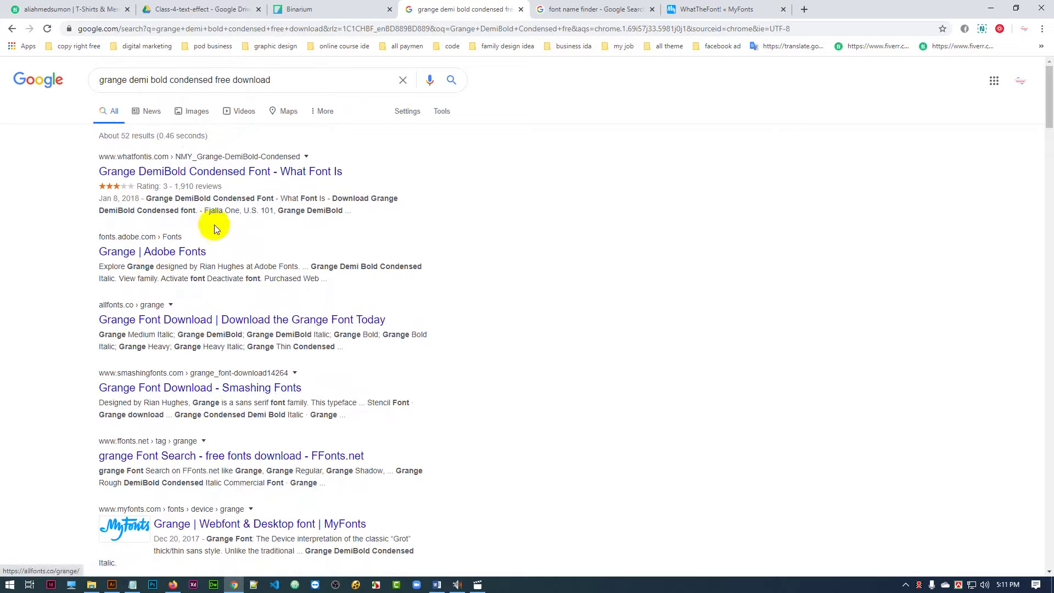
{"action": "right_click", "coordinate": [180, 177]}
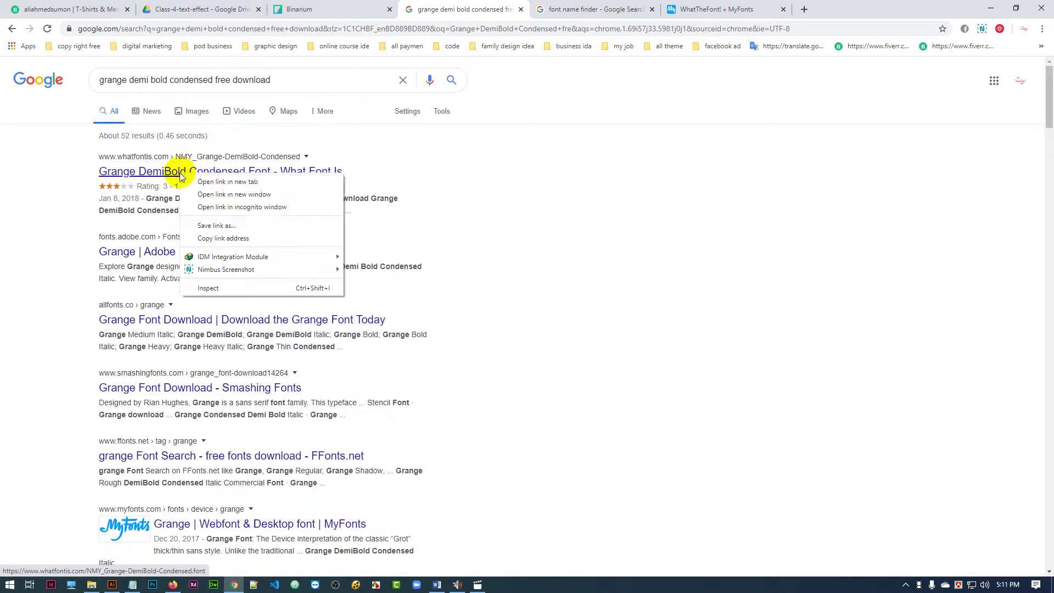
{"action": "left_click", "coordinate": [223, 185]}
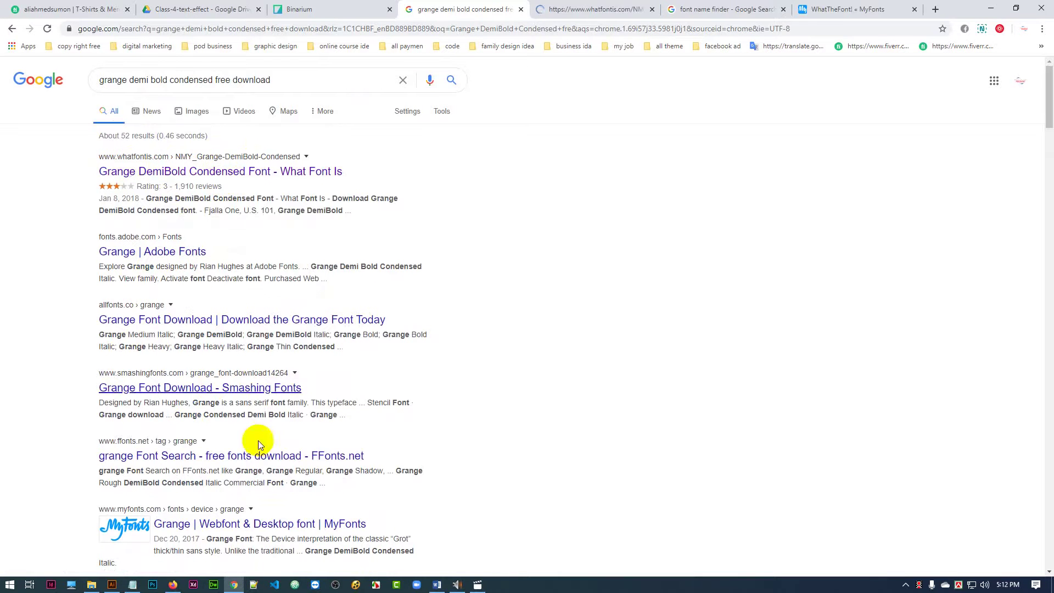
{"action": "left_click", "coordinate": [595, 8]}
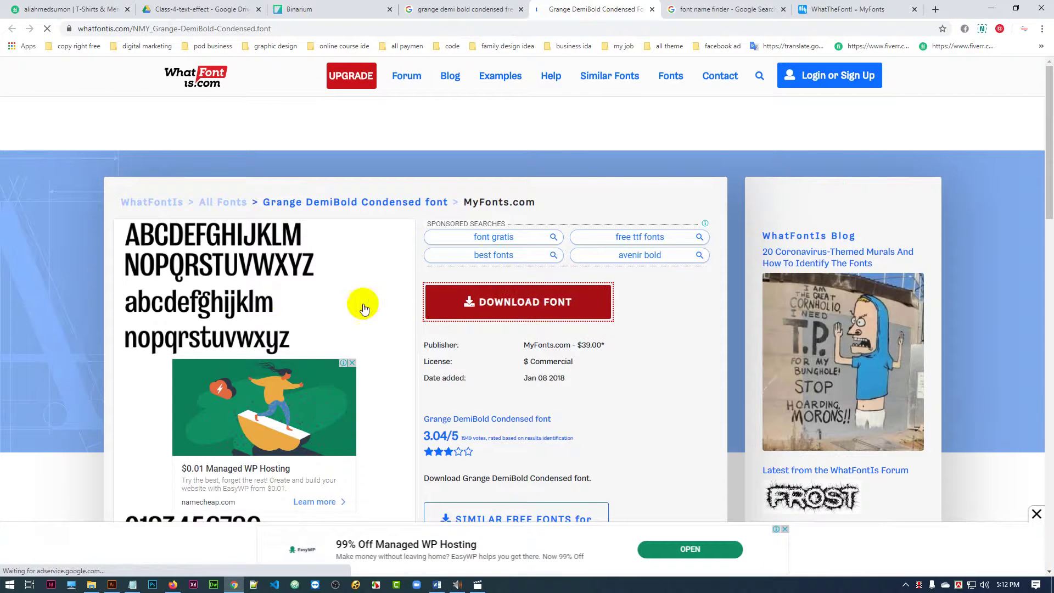
- Follow the What Font Is download link for Grange DemiBold Condensed and check the purchase and licensing options on the MyFonts page
{"action": "scroll", "coordinate": [530, 315], "scroll_direction": "down", "scroll_amount": 4}
{"action": "scroll", "coordinate": [466, 306], "scroll_direction": "up", "scroll_amount": 4}
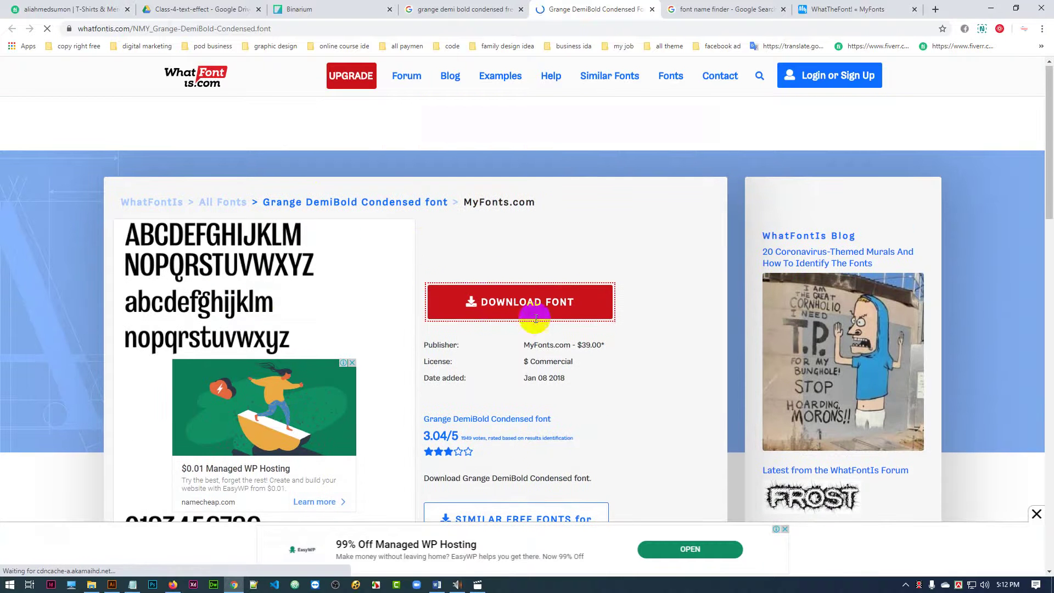
{"action": "left_click", "coordinate": [500, 304]}
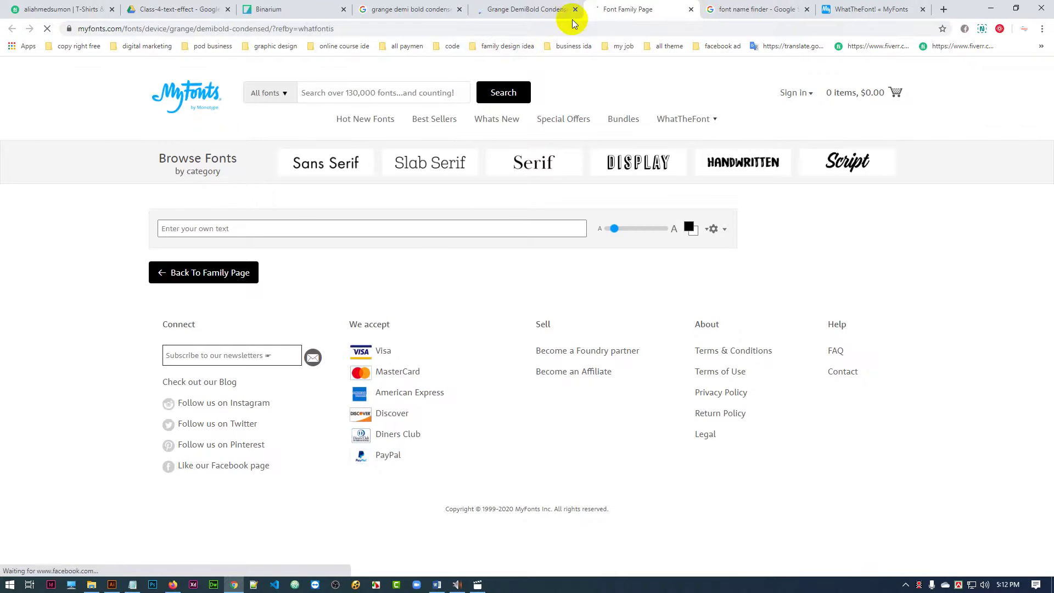
{"action": "left_click", "coordinate": [547, 14]}
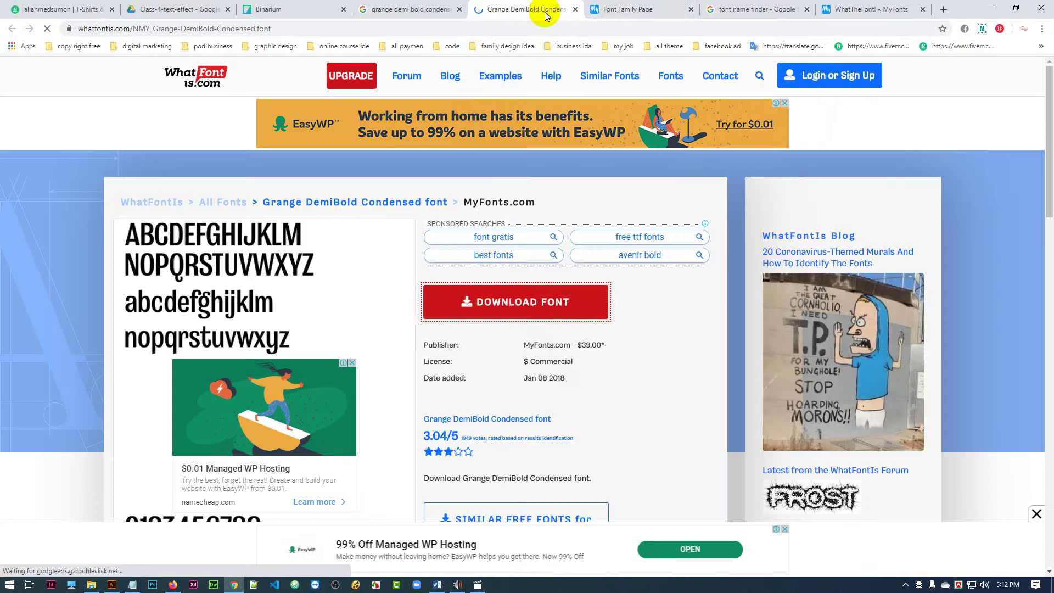
{"action": "left_click", "coordinate": [633, 10]}
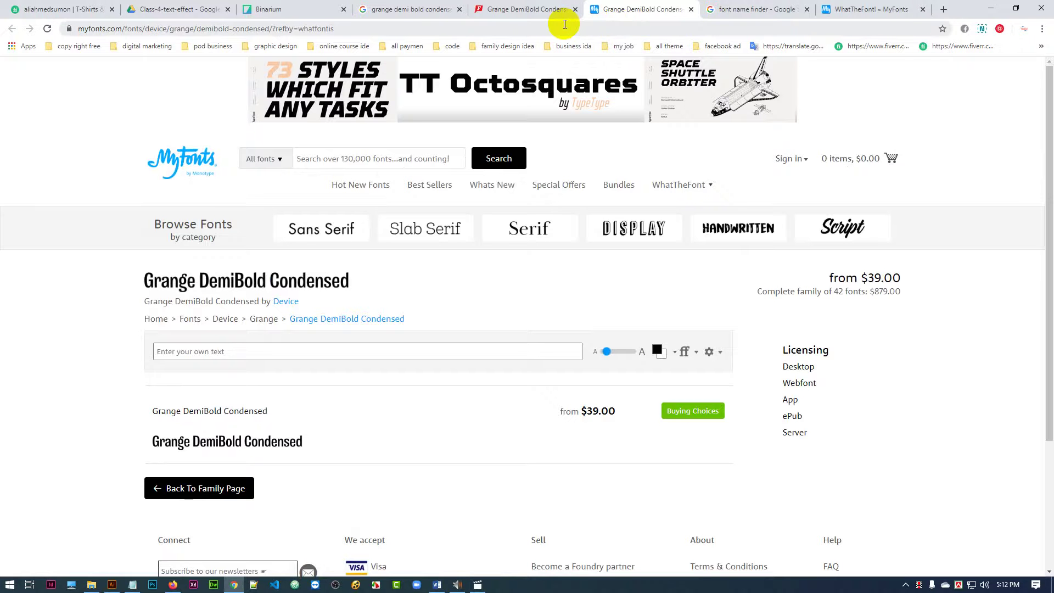
{"action": "scroll", "coordinate": [400, 426], "scroll_direction": "down", "scroll_amount": 3}
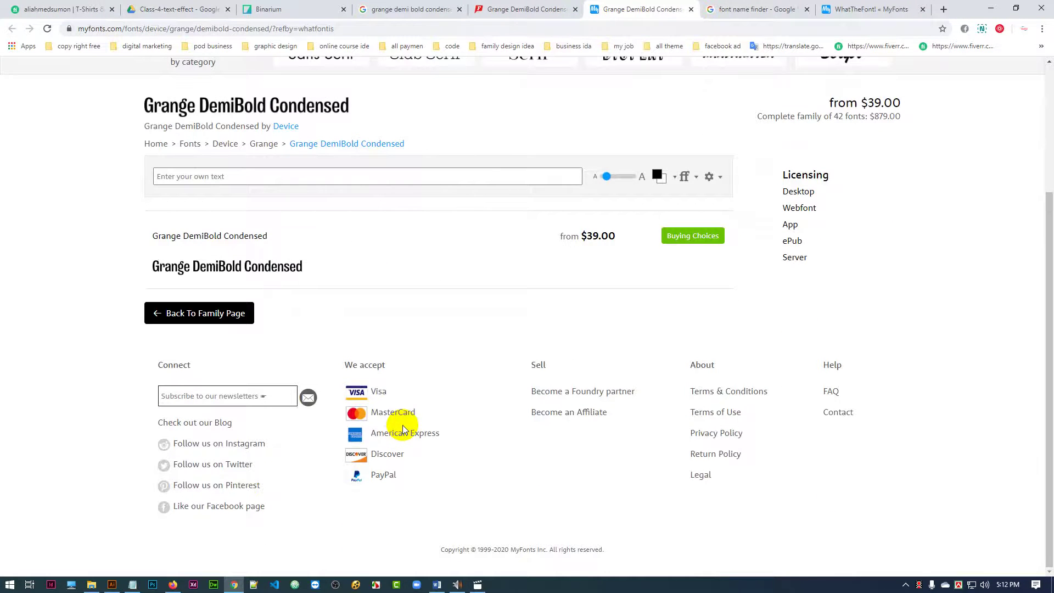
- Return to the "grange demi bold condensed free download" search results and look through them for a free download source
{"action": "left_click", "coordinate": [530, 9]}
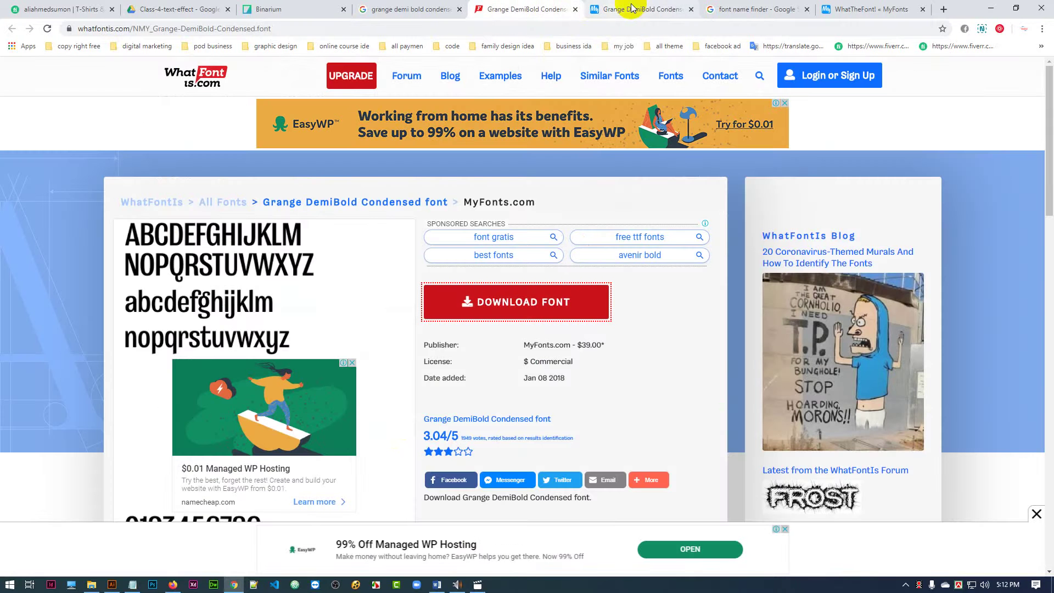
{"action": "left_click", "coordinate": [856, 9]}
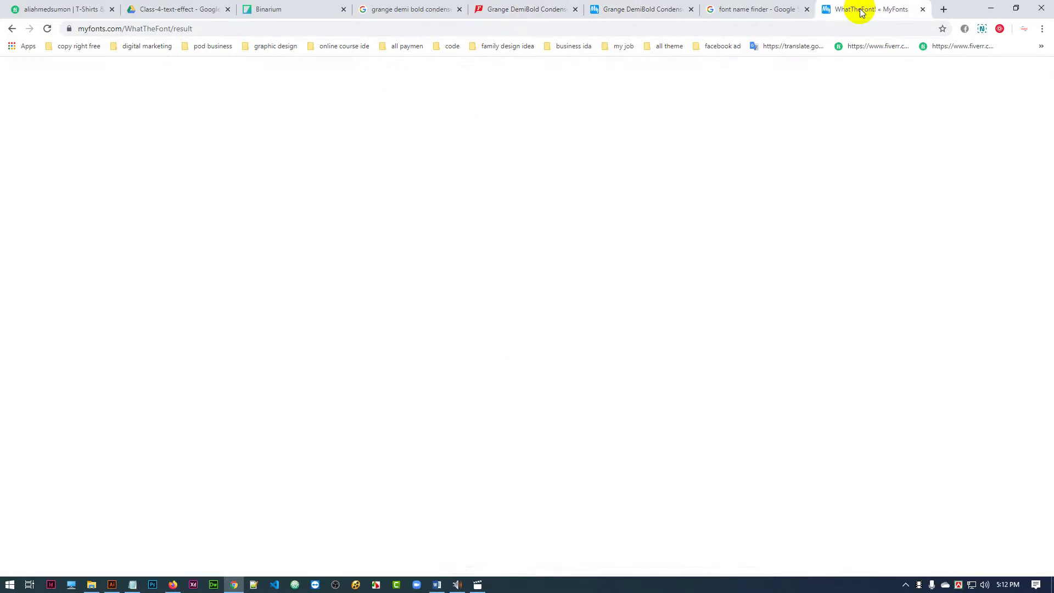
{"action": "left_click", "coordinate": [764, 11]}
{"action": "left_click", "coordinate": [636, 10]}
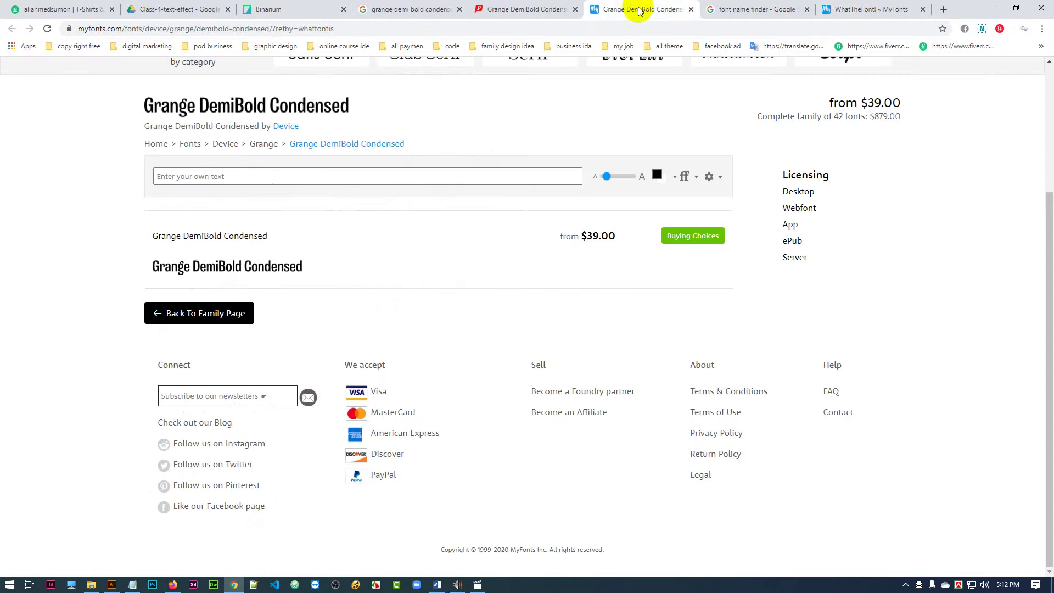
{"action": "left_click", "coordinate": [435, 10]}
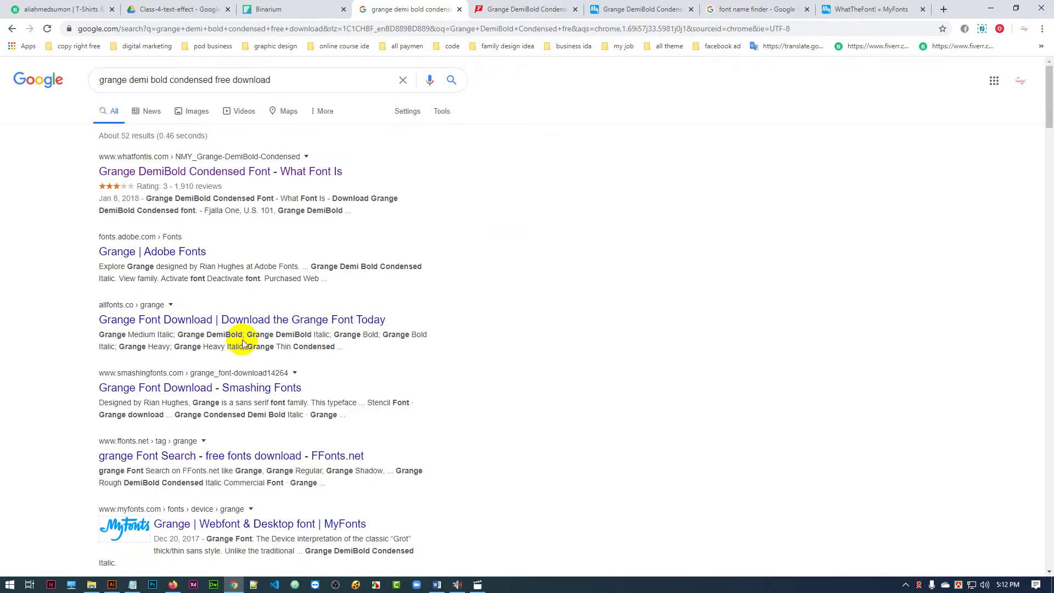
{"action": "scroll", "coordinate": [245, 332], "scroll_direction": "down", "scroll_amount": 1}
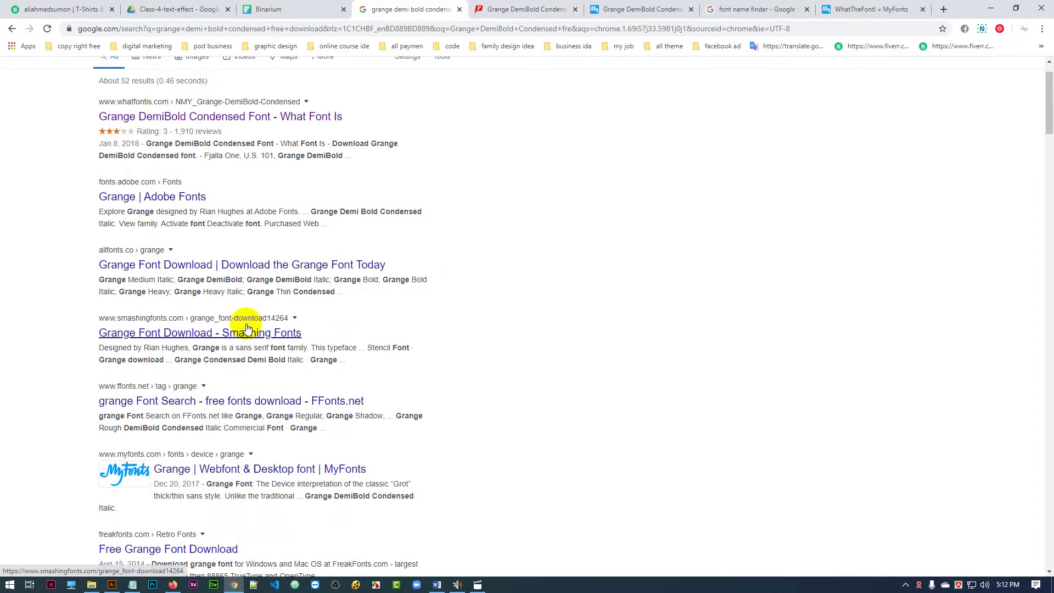
{"action": "scroll", "coordinate": [247, 328], "scroll_direction": "down", "scroll_amount": 3}
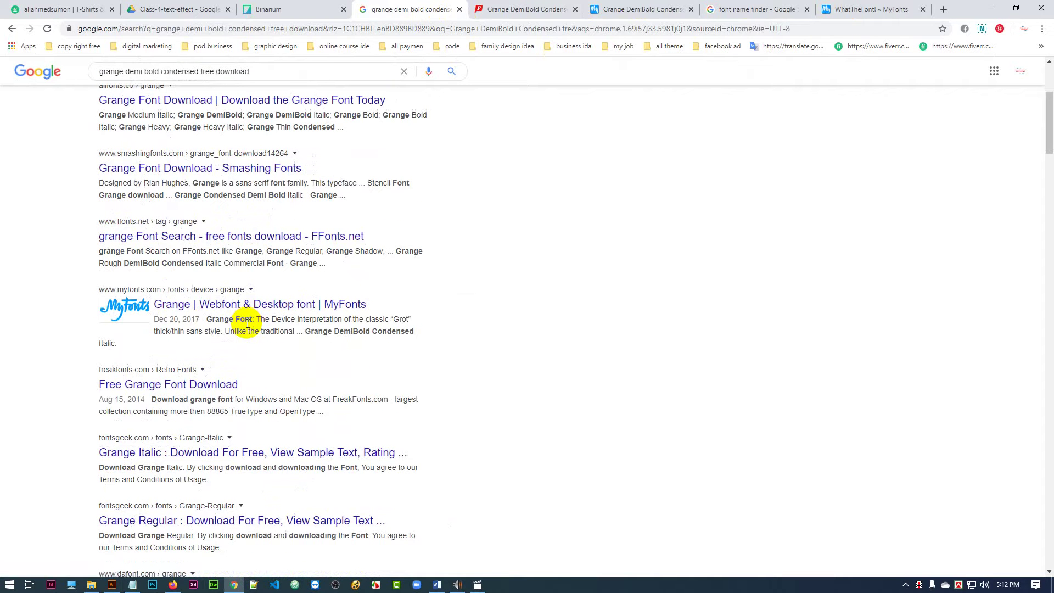
{"action": "scroll", "coordinate": [246, 322], "scroll_direction": "down", "scroll_amount": 4}
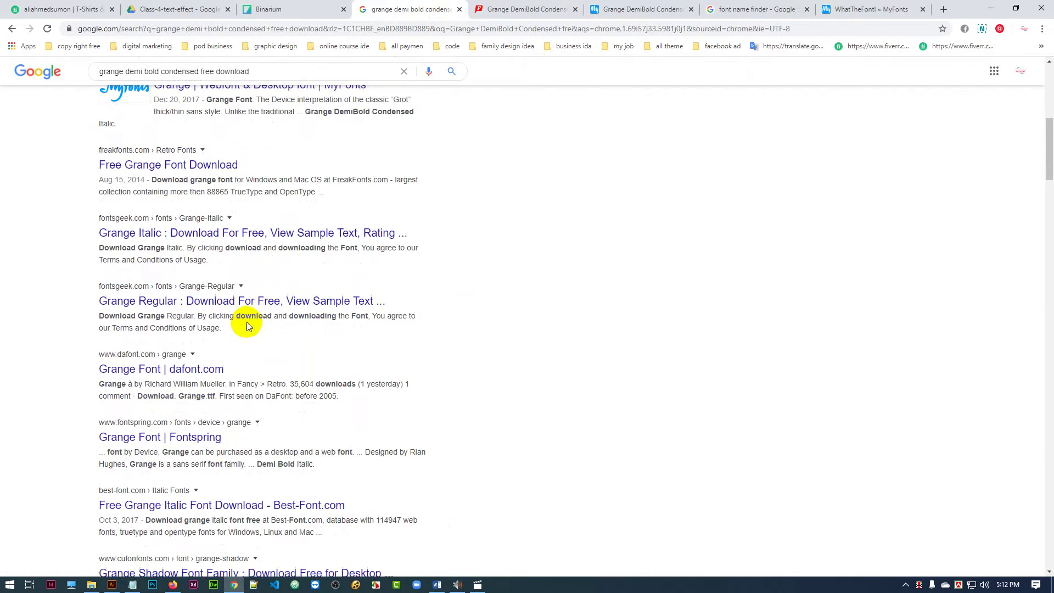
{"action": "scroll", "coordinate": [248, 320], "scroll_direction": "down", "scroll_amount": 4}
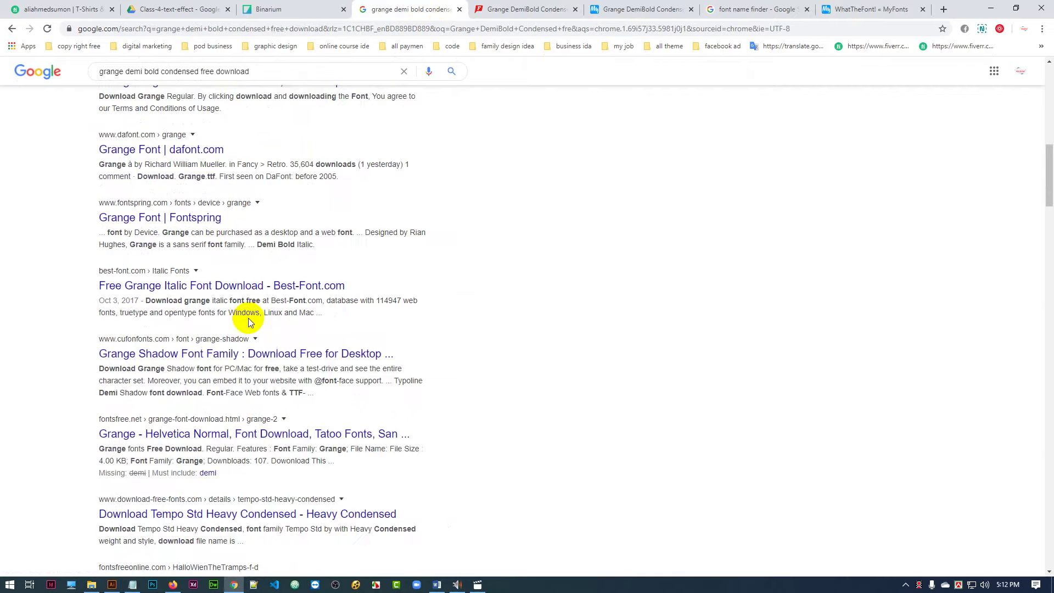
{"action": "scroll", "coordinate": [248, 322], "scroll_direction": "down", "scroll_amount": 1}
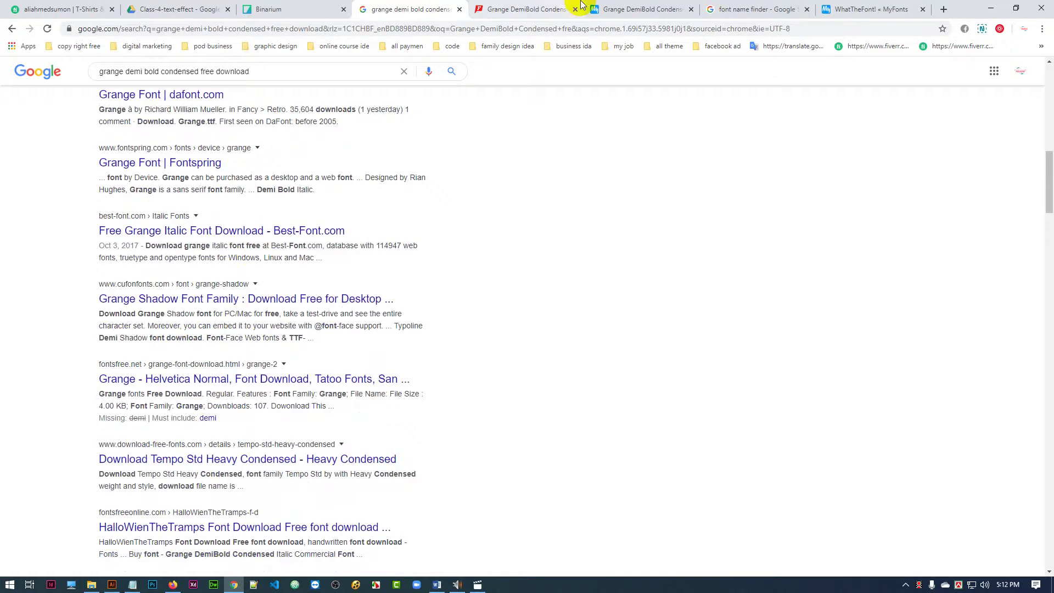
- Switch back to the WhatTheFont results and compare the other suggested fonts and their prices with the cropped DAD lettering
{"action": "left_click", "coordinate": [646, 8]}
{"action": "left_click", "coordinate": [535, 8]}
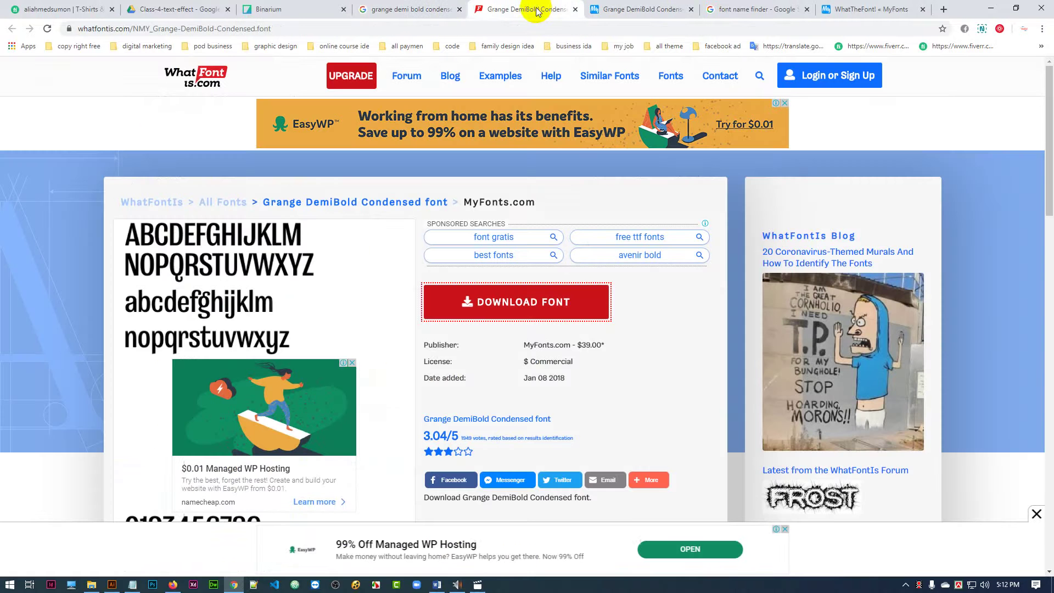
{"action": "left_click", "coordinate": [763, 9]}
{"action": "left_click", "coordinate": [870, 9]}
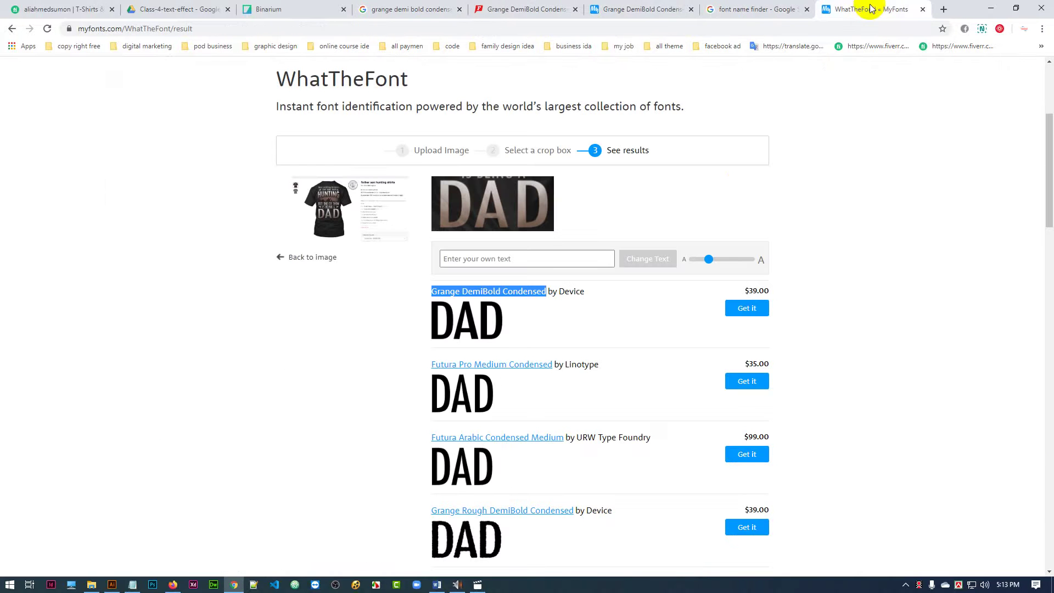
{"action": "scroll", "coordinate": [650, 306], "scroll_direction": "down", "scroll_amount": 3}
{"action": "scroll", "coordinate": [653, 297], "scroll_direction": "down", "scroll_amount": 4}
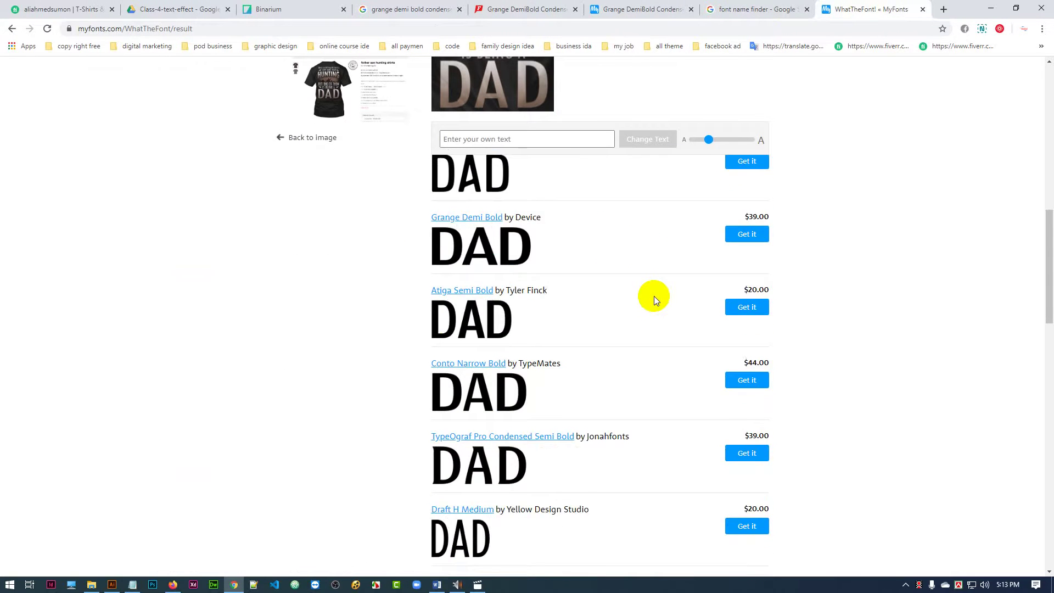
{"action": "scroll", "coordinate": [653, 296], "scroll_direction": "up", "scroll_amount": 4}
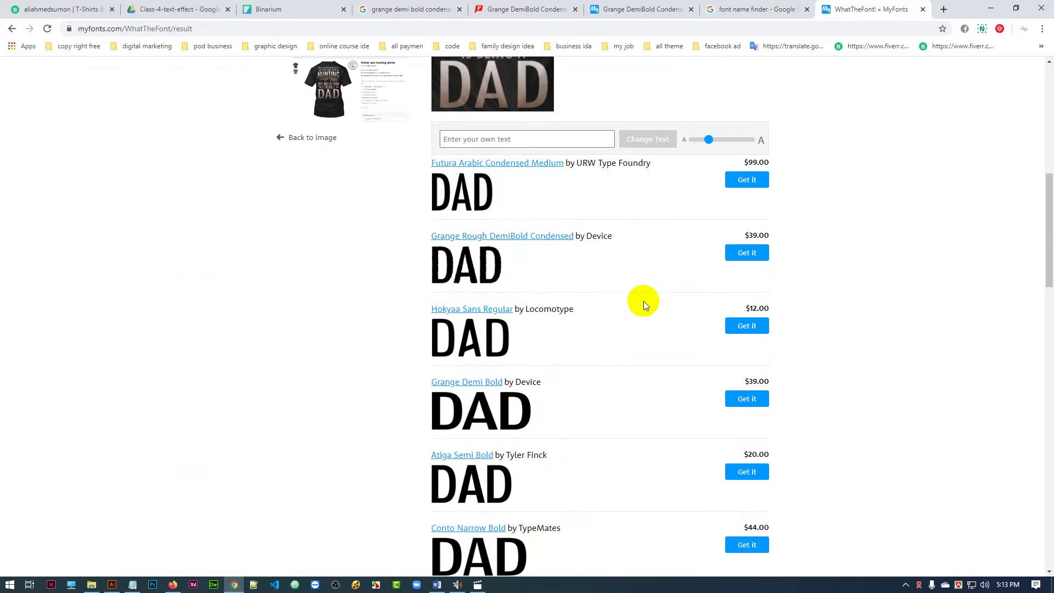
{"action": "scroll", "coordinate": [612, 333], "scroll_direction": "down", "scroll_amount": 3}
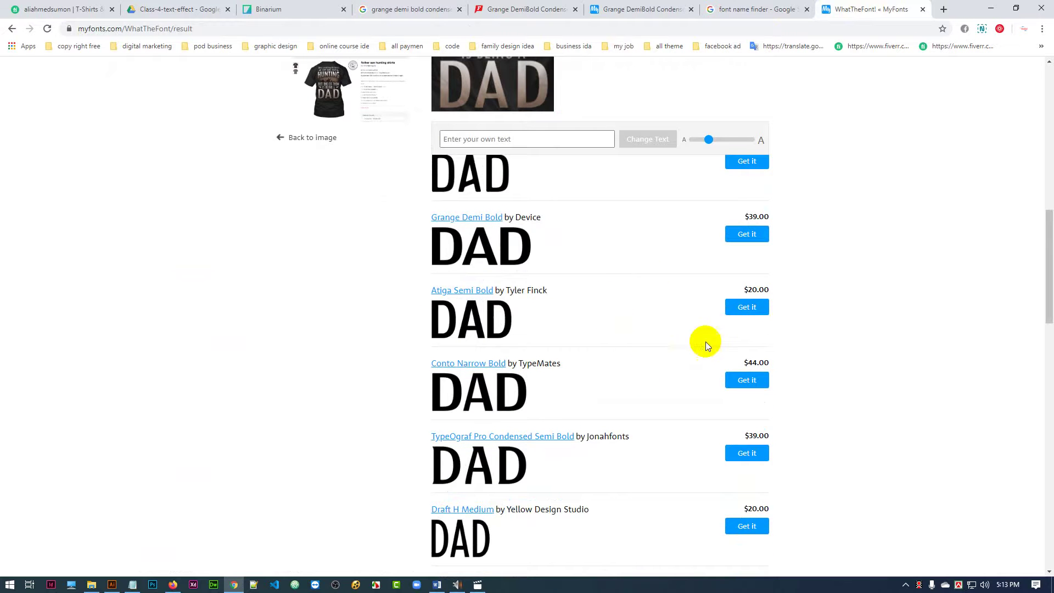
{"action": "scroll", "coordinate": [553, 359], "scroll_direction": "down", "scroll_amount": 4}
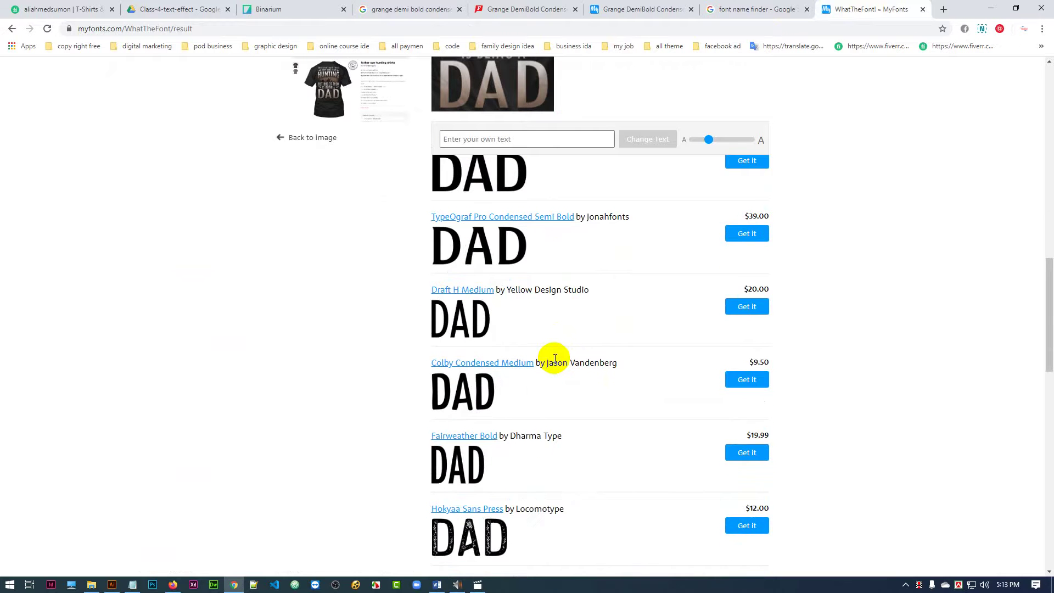
{"action": "scroll", "coordinate": [555, 360], "scroll_direction": "down", "scroll_amount": 5}
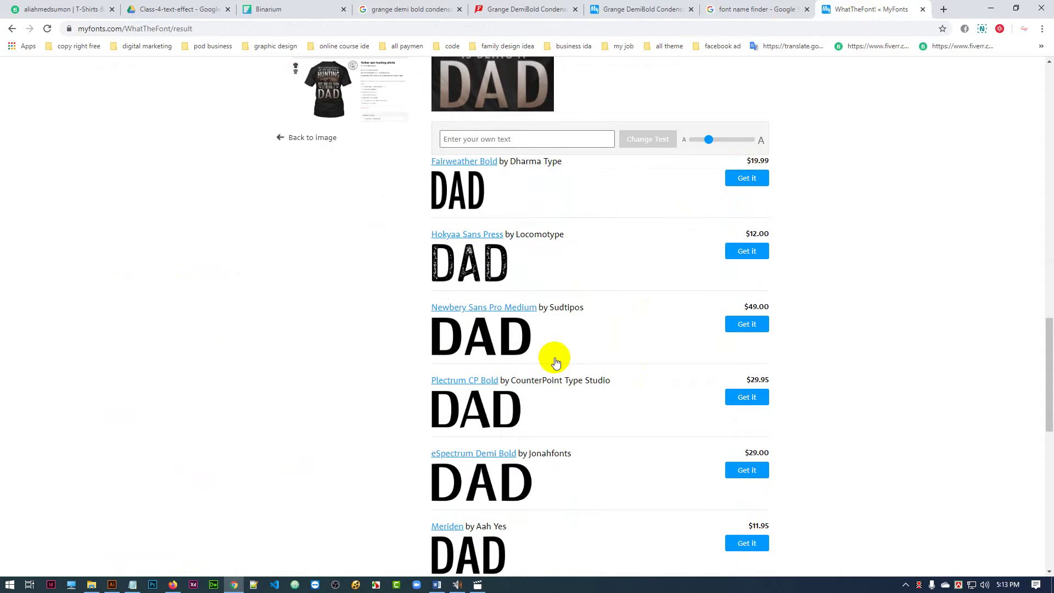
{"action": "scroll", "coordinate": [555, 362], "scroll_direction": "down", "scroll_amount": 5}
{"action": "scroll", "coordinate": [554, 360], "scroll_direction": "up", "scroll_amount": 20}
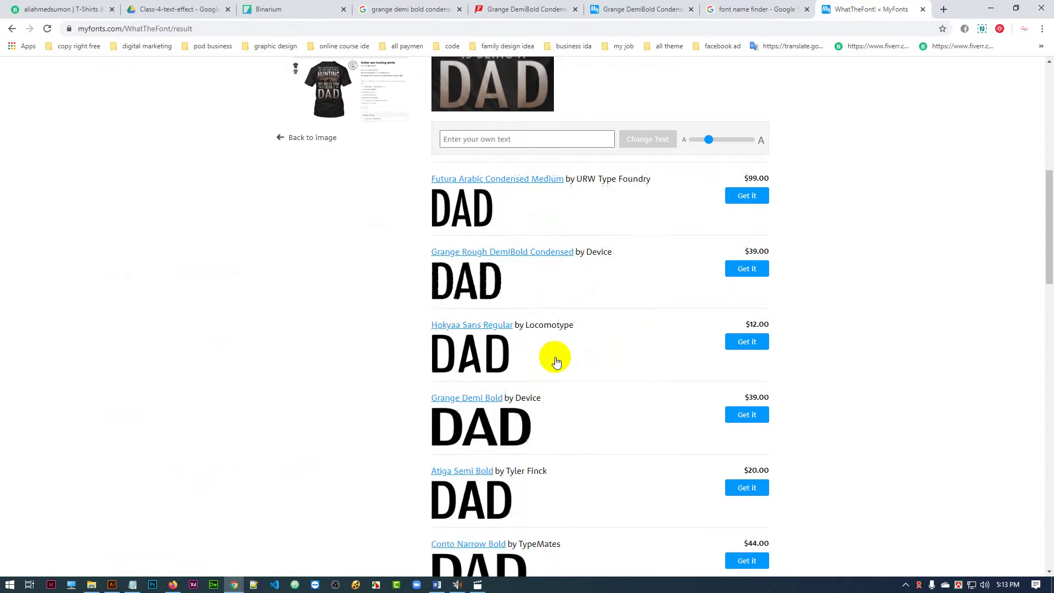
- In the Binarium tab, enter the copied font name, shorten it to "DemiBold free", and search Google for the suggestion "freeset demibold download"
{"action": "left_click", "coordinate": [289, 10]}
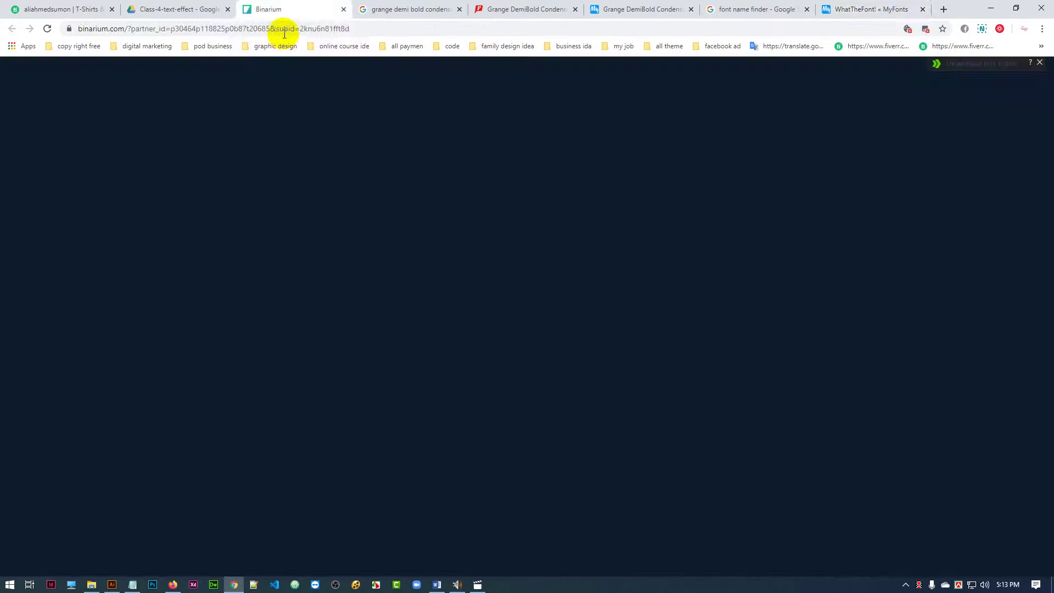
{"action": "left_click", "coordinate": [292, 29]}
{"action": "type", "text": "Grange DemiBold Condensed"}
{"action": "key", "text": "Left"}
{"action": "key", "text": "Left"}
{"action": "key", "text": "Left"}
{"action": "key", "text": "Left"}
{"action": "key", "text": "Left"}
{"action": "key", "text": "Left"}
{"action": "key", "text": "Left"}
{"action": "key", "text": "Left"}
{"action": "key", "text": "Left"}
{"action": "key", "text": "Left"}
{"action": "key", "text": "Left"}
{"action": "key", "text": "Left"}
{"action": "key", "text": "Left"}
{"action": "key", "text": "Left"}
{"action": "key", "text": "Left"}
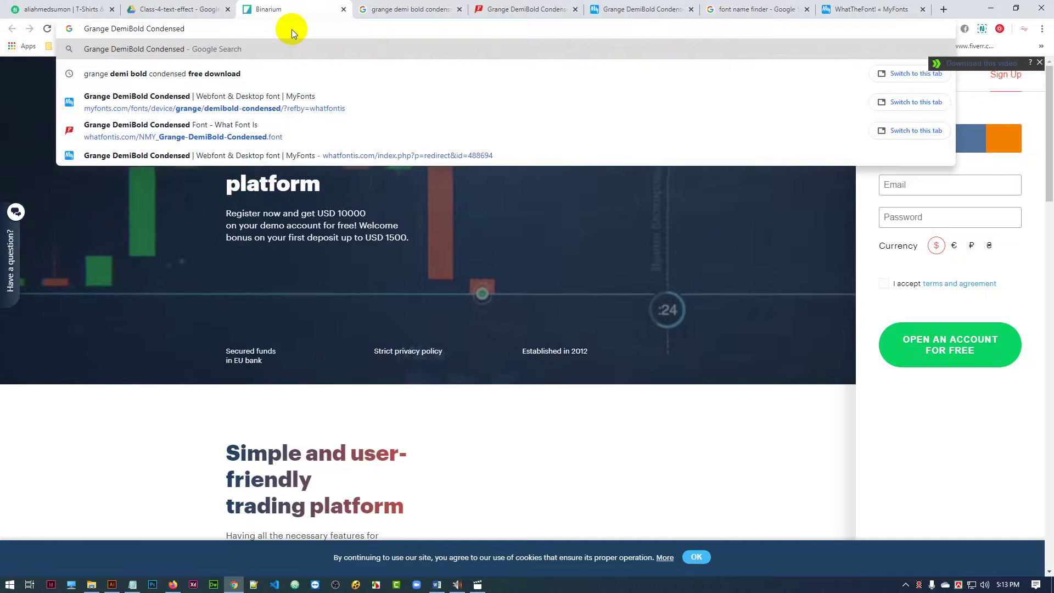
{"action": "key", "text": "Left"}
{"action": "key", "text": "Left"}
{"action": "key", "text": "Left"}
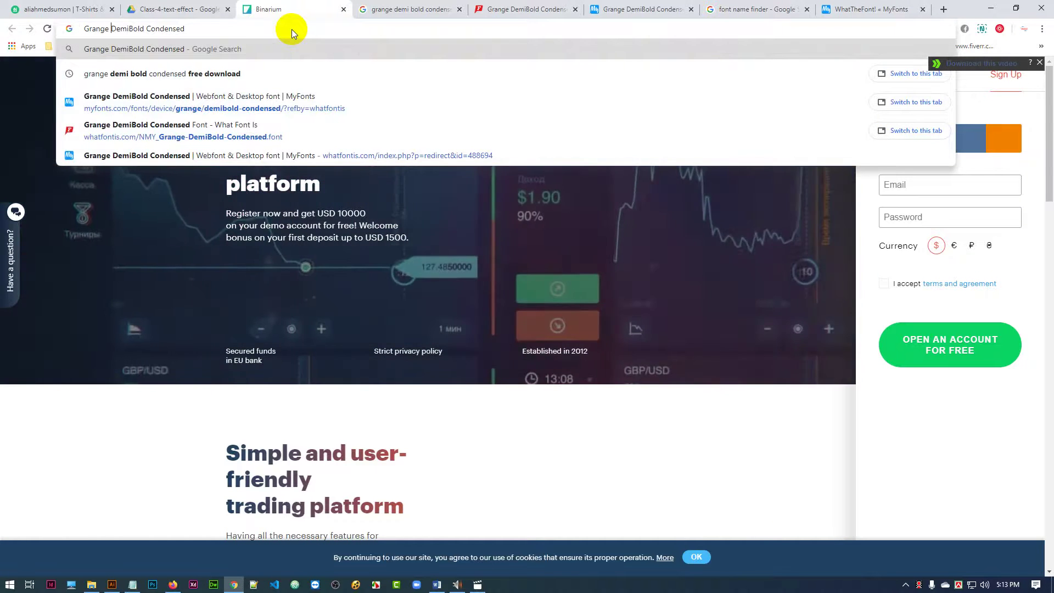
{"action": "key", "text": "BackSpace"}
{"action": "key", "text": "BackSpace"}
{"action": "key", "text": "BackSpace"}
{"action": "key", "text": "BackSpace"}
{"action": "key", "text": "BackSpace"}
{"action": "key", "text": "BackSpace"}
{"action": "key", "text": "BackSpace"}
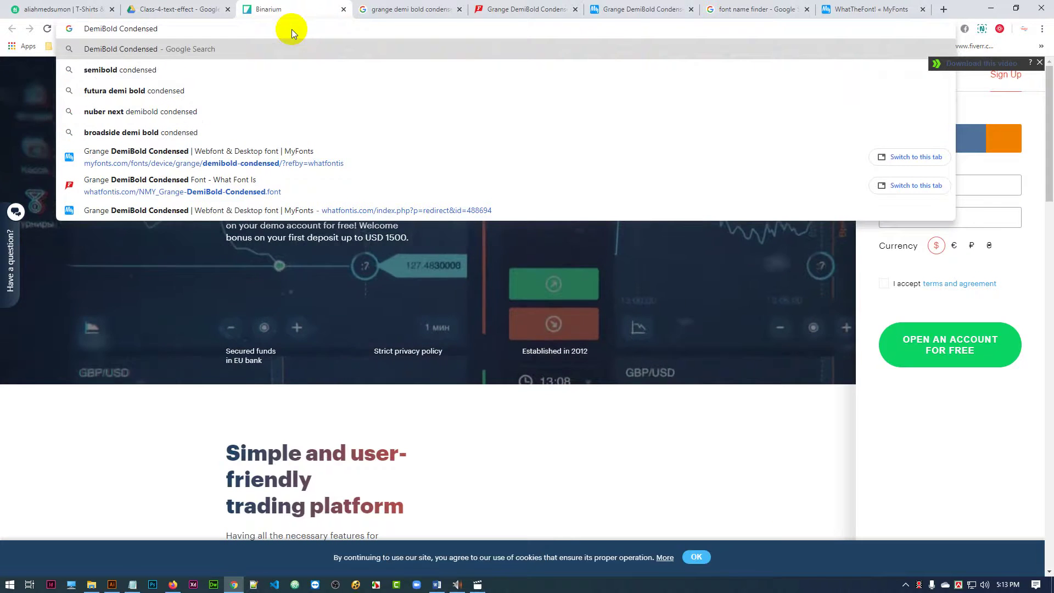
{"action": "key", "text": "End"}
{"action": "key", "text": "BackSpace"}
{"action": "key", "text": "BackSpace"}
{"action": "key", "text": "BackSpace"}
{"action": "key", "text": "BackSpace"}
{"action": "key", "text": "BackSpace"}
{"action": "key", "text": "BackSpace"}
{"action": "key", "text": "BackSpace"}
{"action": "key", "text": "BackSpace"}
{"action": "key", "text": "BackSpace"}
{"action": "key", "text": "BackSpace"}
{"action": "key", "text": "BackSpace"}
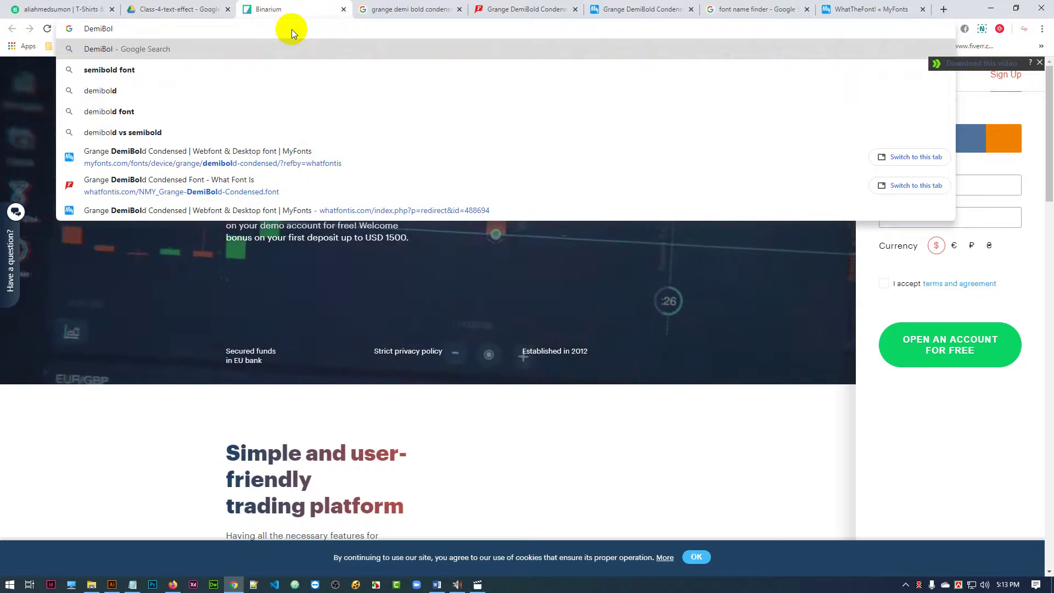
{"action": "type", "text": "d fr"}
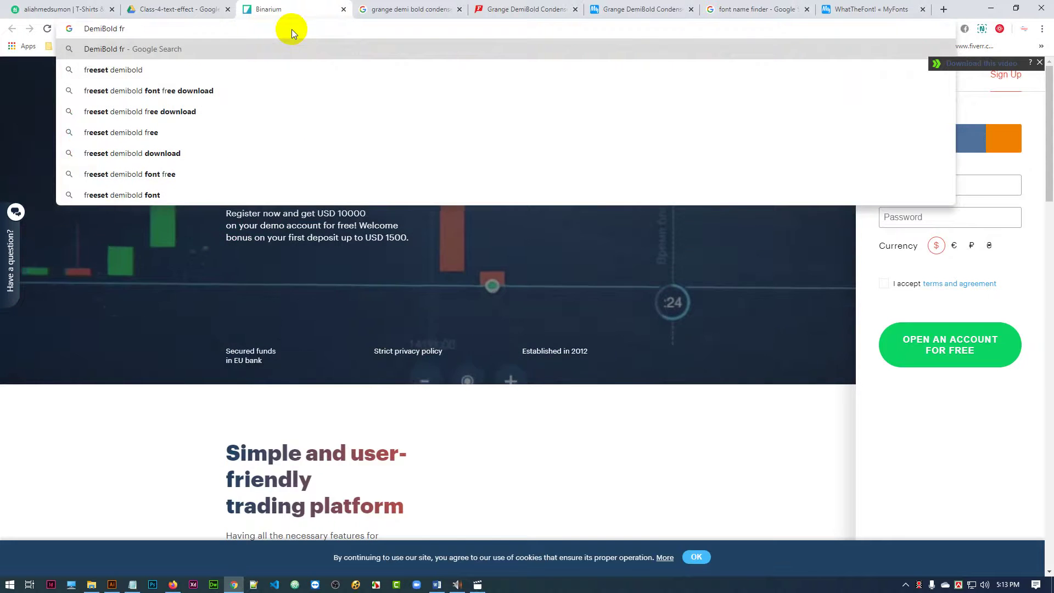
{"action": "type", "text": "ee"}
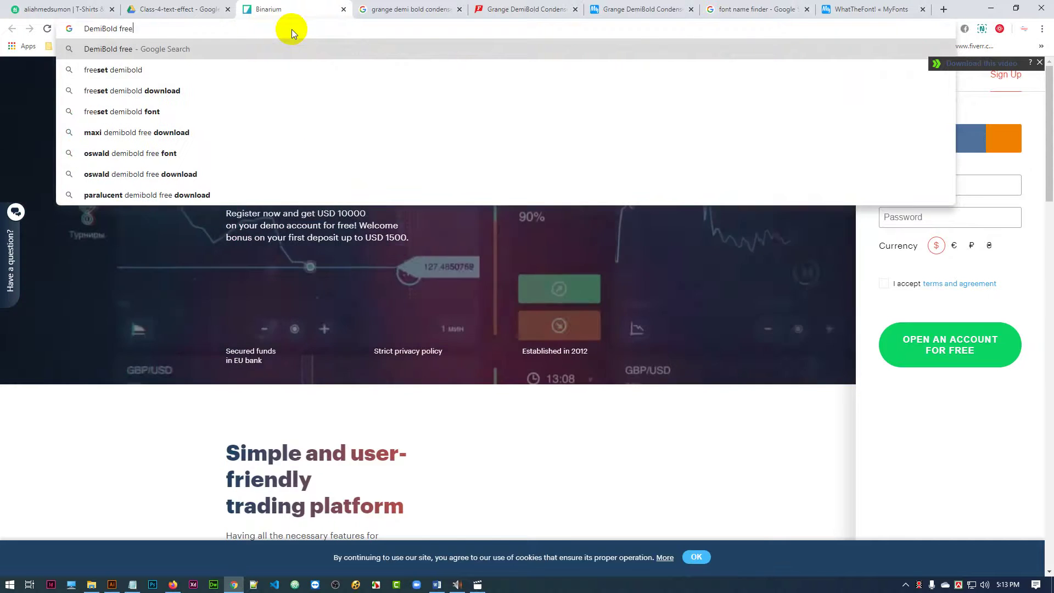
{"action": "key", "text": "Down"}
{"action": "key", "text": "Down"}
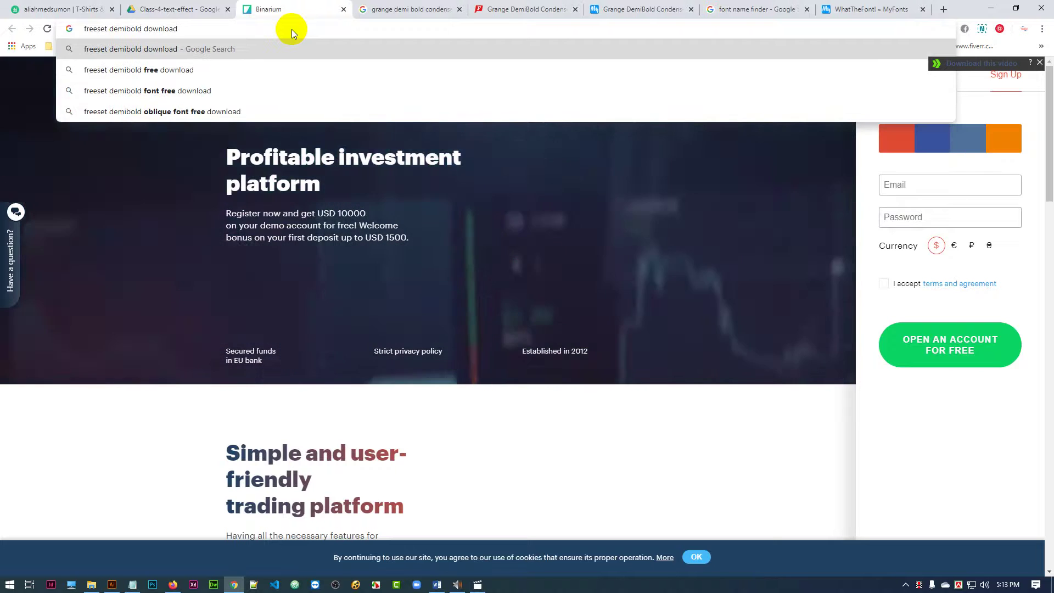
{"action": "key", "text": "Return"}
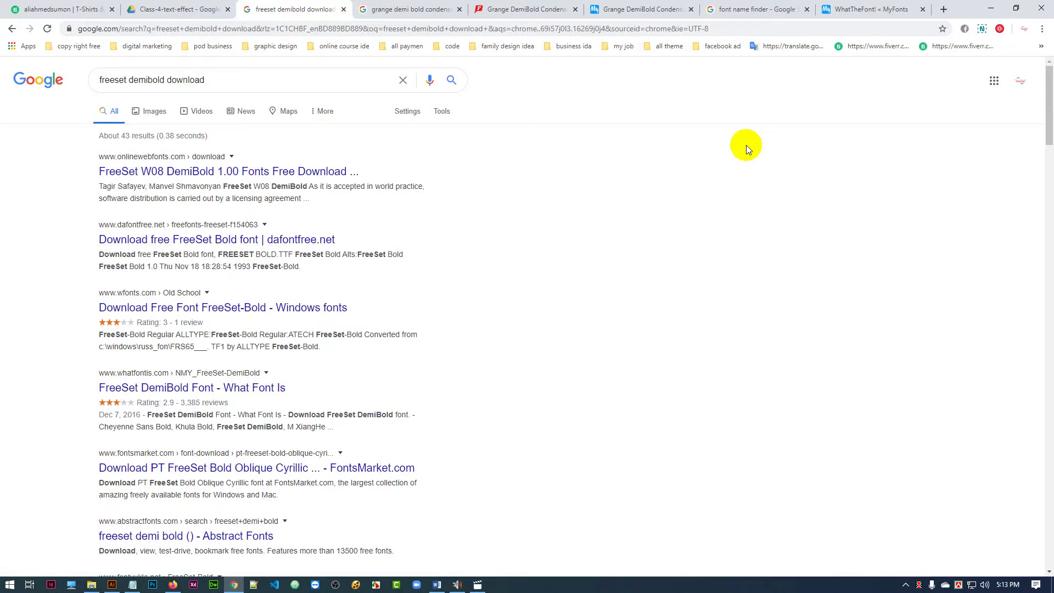
- Look through the "freeset demibold download" results for a site offering the font for free
{"action": "scroll", "coordinate": [376, 254], "scroll_direction": "down", "scroll_amount": 2}
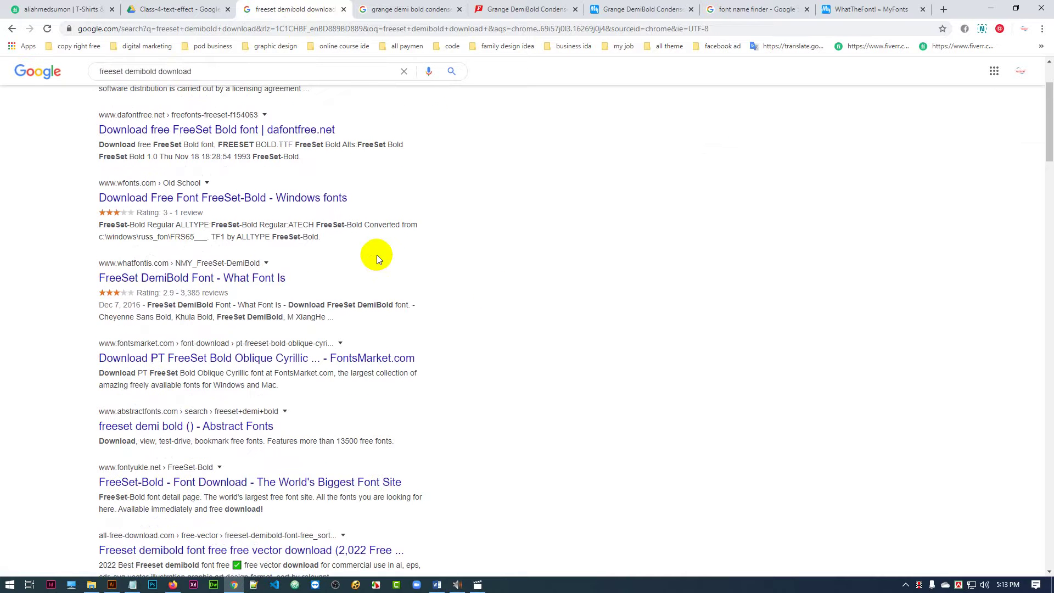
{"action": "scroll", "coordinate": [377, 254], "scroll_direction": "down", "scroll_amount": 2}
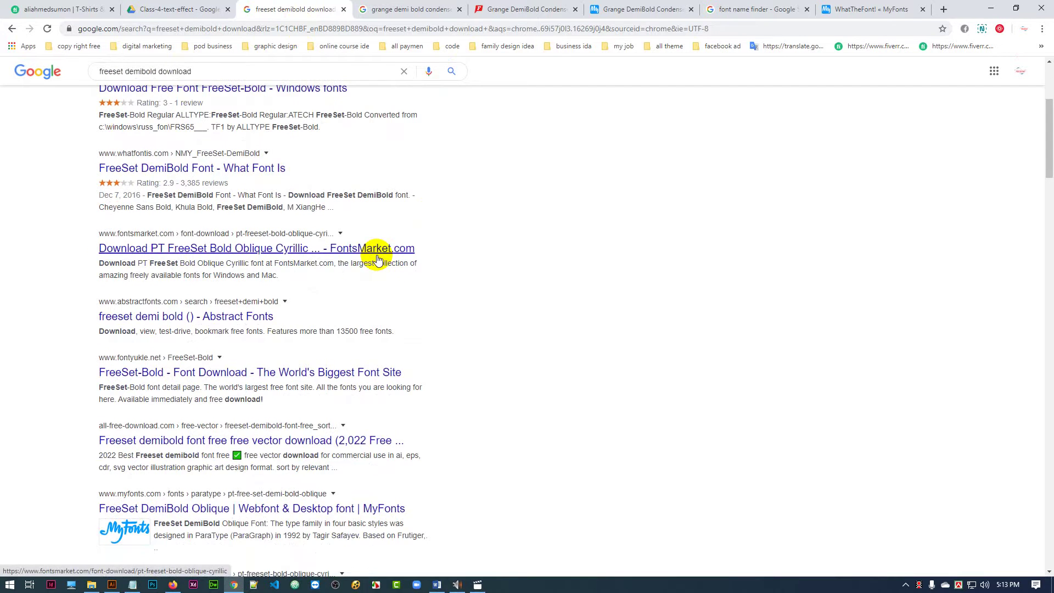
{"action": "scroll", "coordinate": [377, 258], "scroll_direction": "down", "scroll_amount": 2}
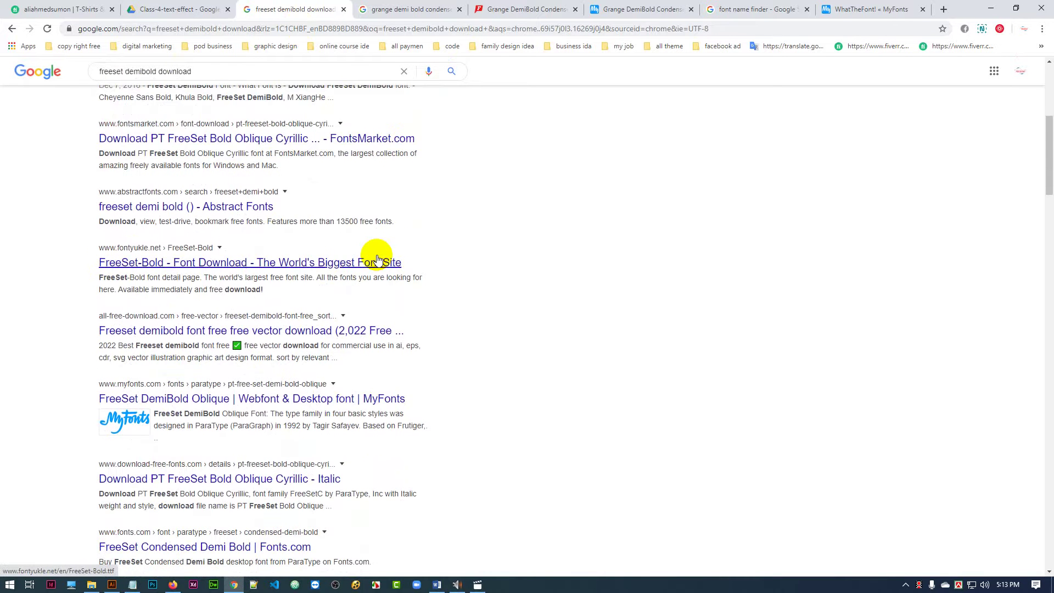
{"action": "scroll", "coordinate": [378, 260], "scroll_direction": "down", "scroll_amount": 3}
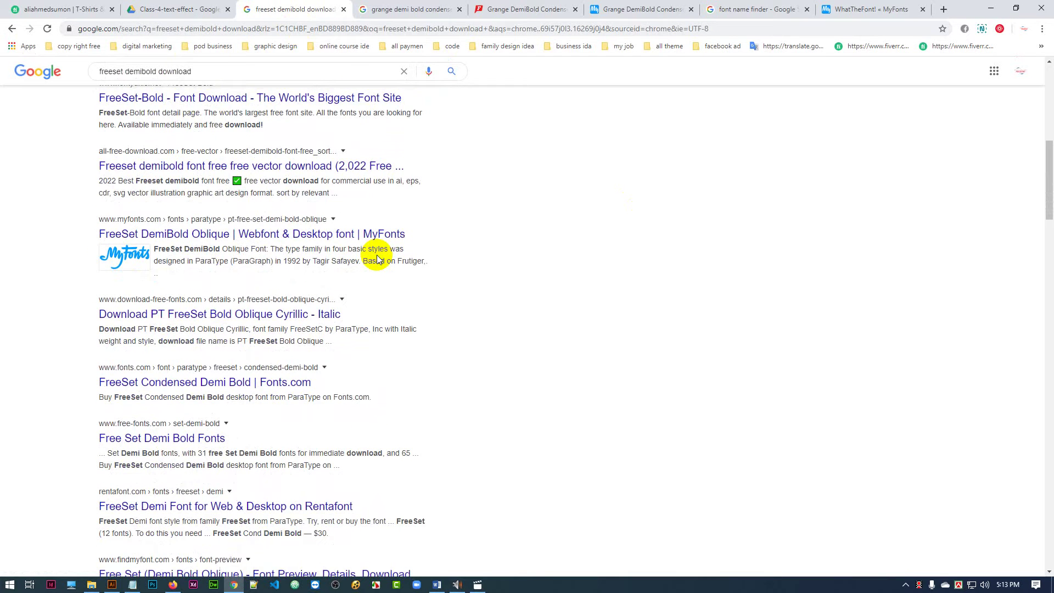
- Open the onlinewebfonts.com result for FreeSet W08 DemiBold from the "freeset demibold download" search results
{"action": "scroll", "coordinate": [377, 259], "scroll_direction": "down", "scroll_amount": 3}
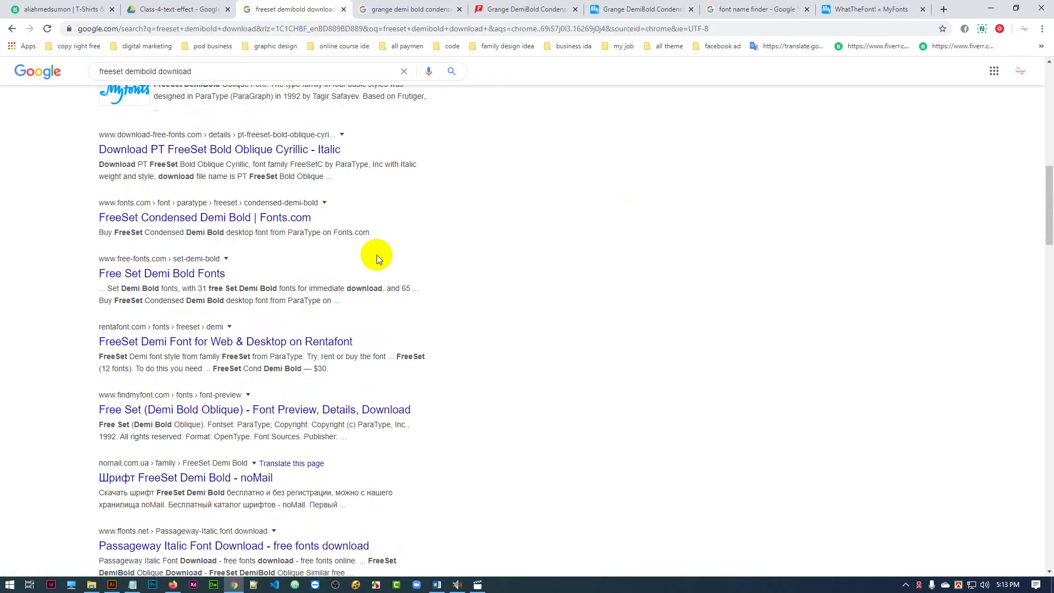
{"action": "scroll", "coordinate": [377, 255], "scroll_direction": "up", "scroll_amount": 7}
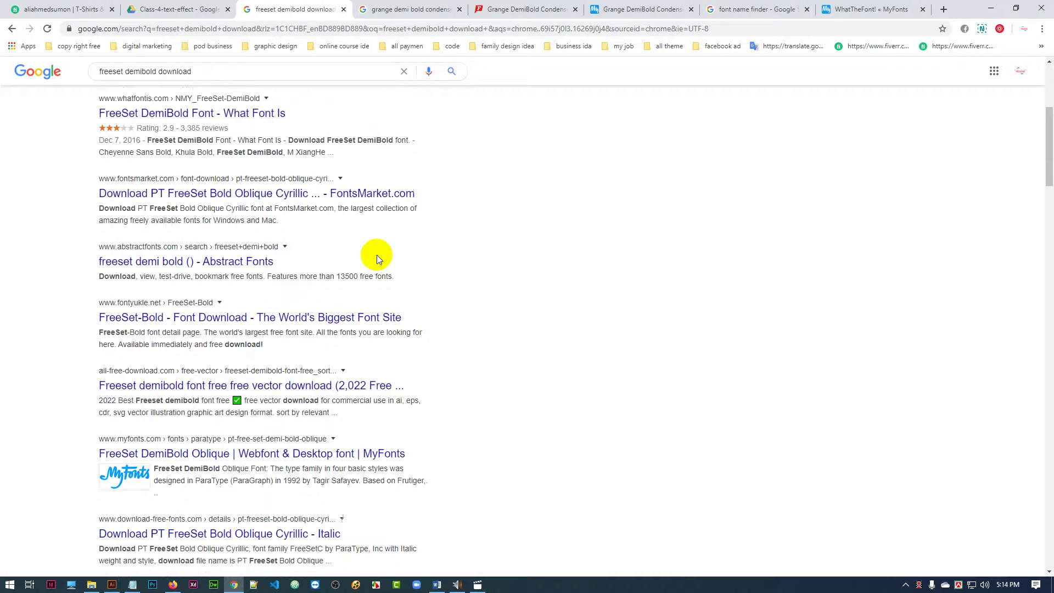
{"action": "scroll", "coordinate": [377, 255], "scroll_direction": "up", "scroll_amount": 5}
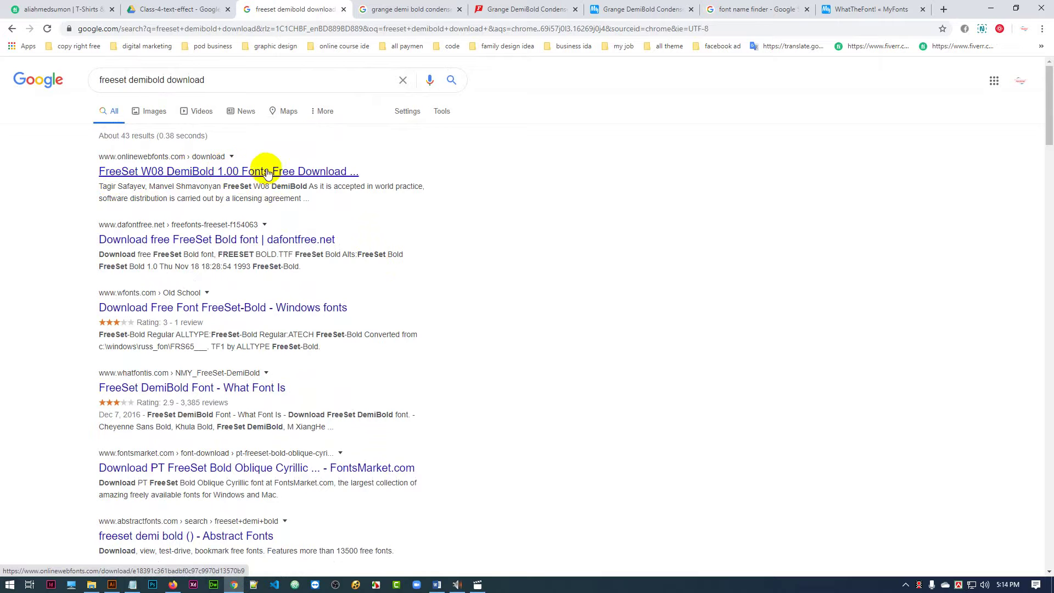
{"action": "left_click", "coordinate": [284, 175]}
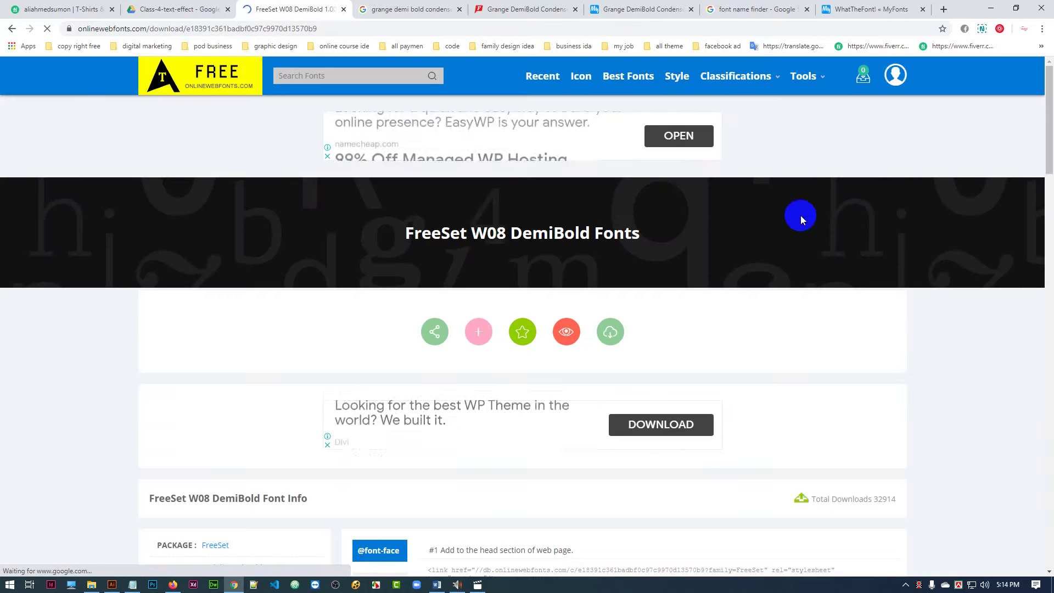
- Examine the FreeSet W08 DemiBold page, including its font info, character samples and download format options
{"action": "scroll", "coordinate": [800, 216], "scroll_direction": "down", "scroll_amount": 4}
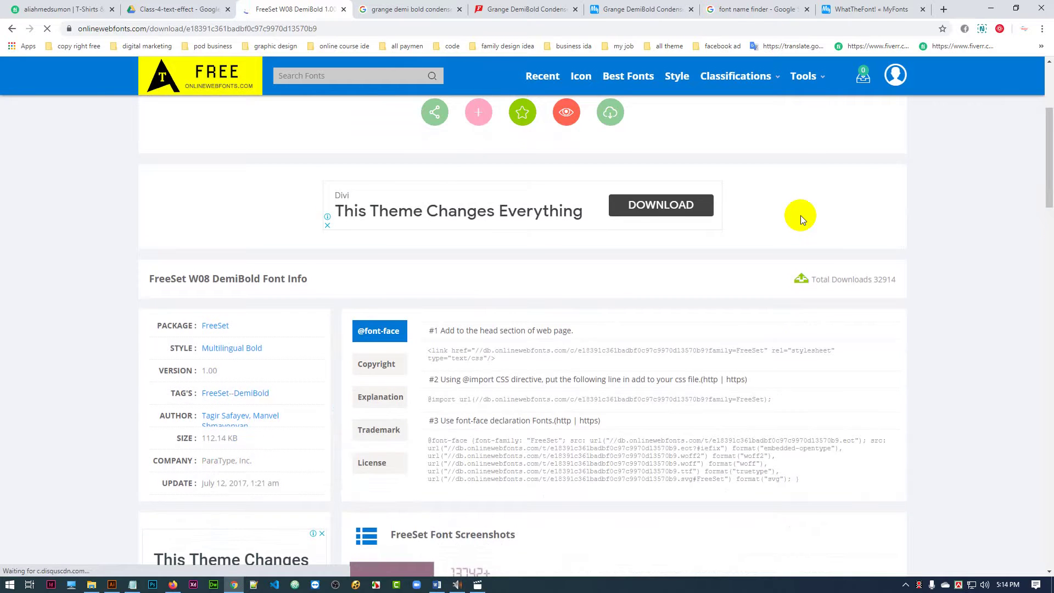
{"action": "scroll", "coordinate": [800, 215], "scroll_direction": "down", "scroll_amount": 3}
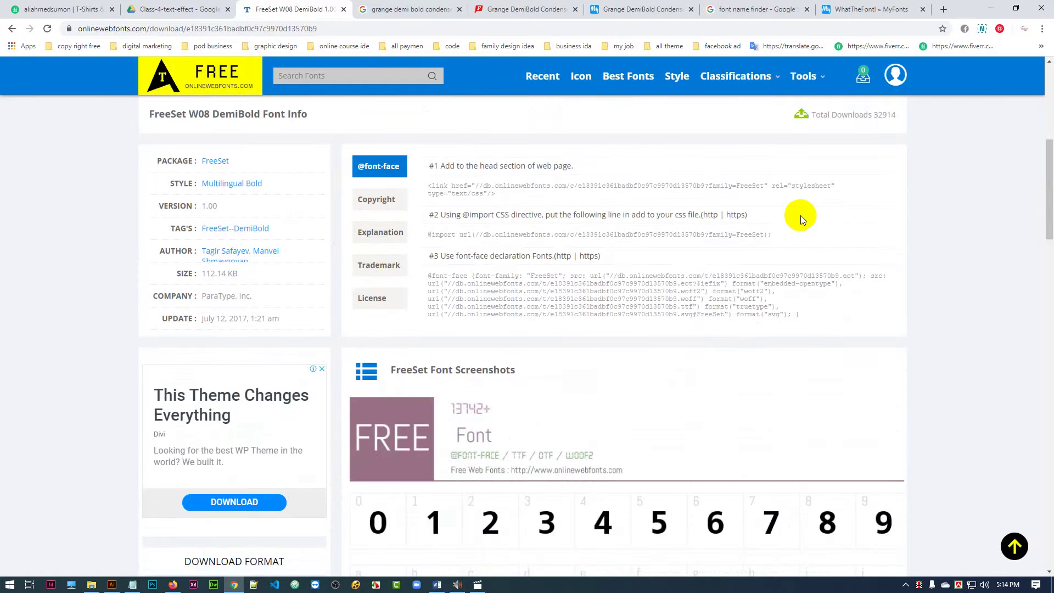
{"action": "scroll", "coordinate": [800, 215], "scroll_direction": "down", "scroll_amount": 8}
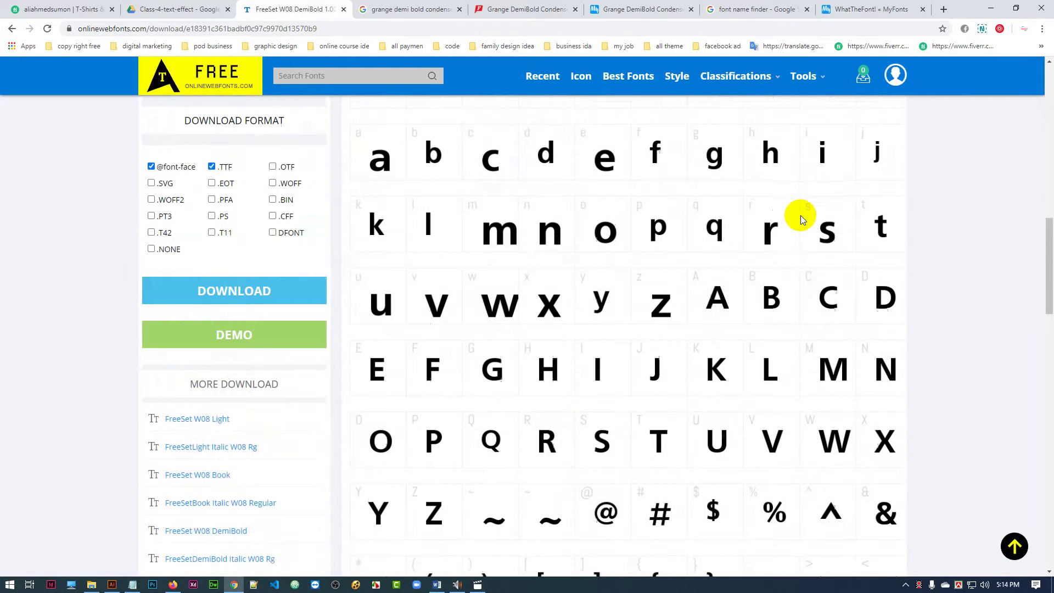
{"action": "scroll", "coordinate": [800, 215], "scroll_direction": "up", "scroll_amount": 3}
{"action": "scroll", "coordinate": [800, 215], "scroll_direction": "down", "scroll_amount": 7}
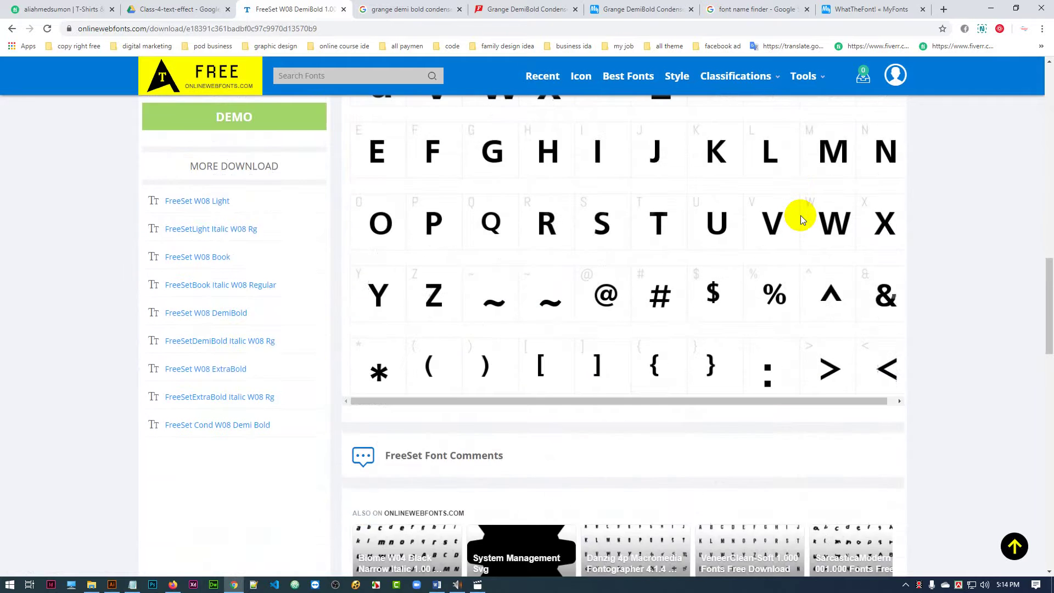
{"action": "scroll", "coordinate": [800, 215], "scroll_direction": "down", "scroll_amount": 6}
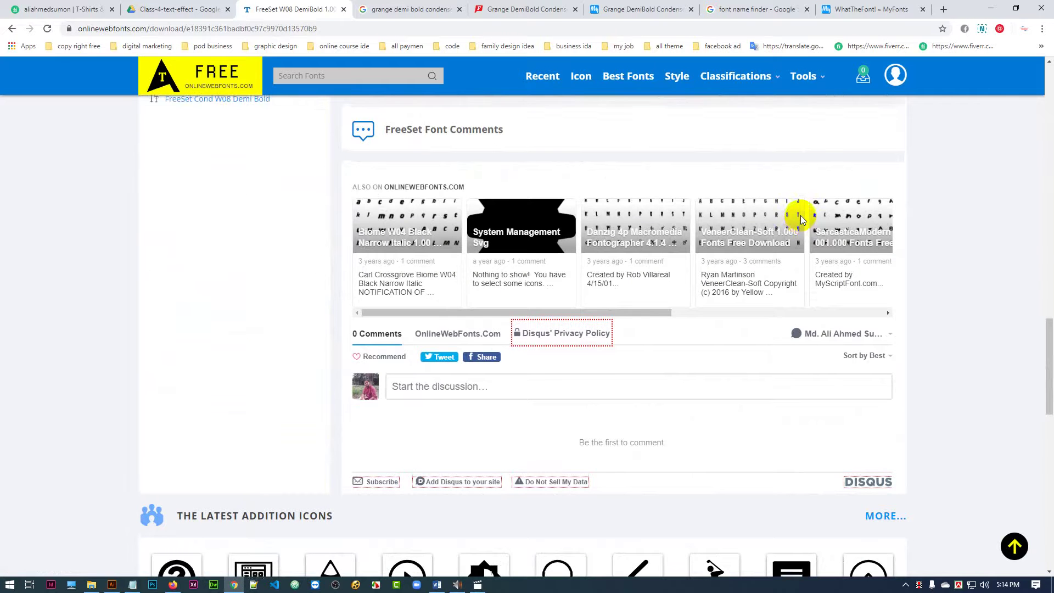
{"action": "scroll", "coordinate": [800, 215], "scroll_direction": "up", "scroll_amount": 9}
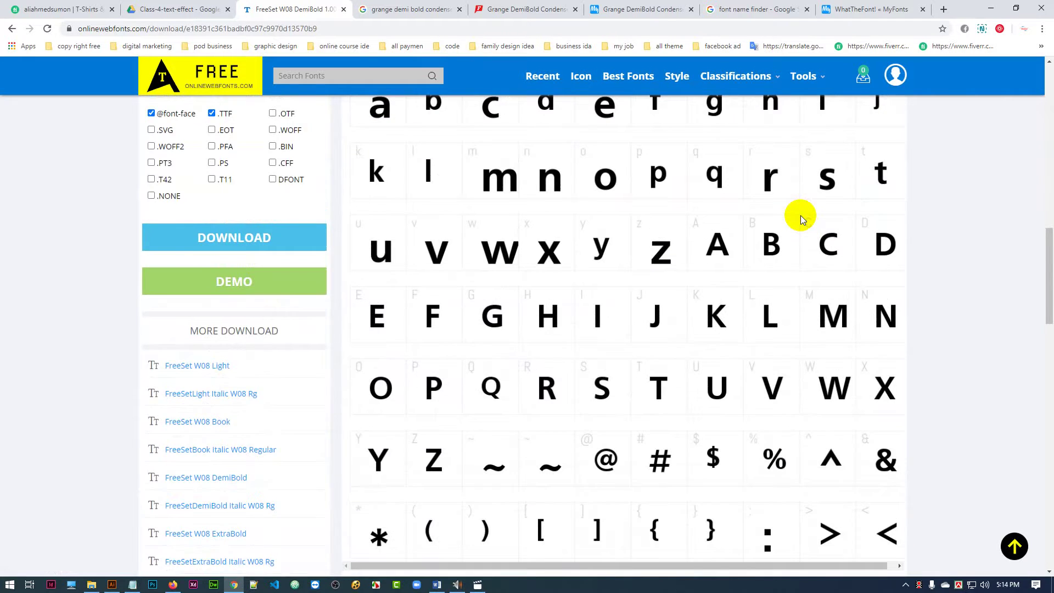
{"action": "scroll", "coordinate": [800, 215], "scroll_direction": "up", "scroll_amount": 3}
{"action": "scroll", "coordinate": [800, 215], "scroll_direction": "up", "scroll_amount": 2}
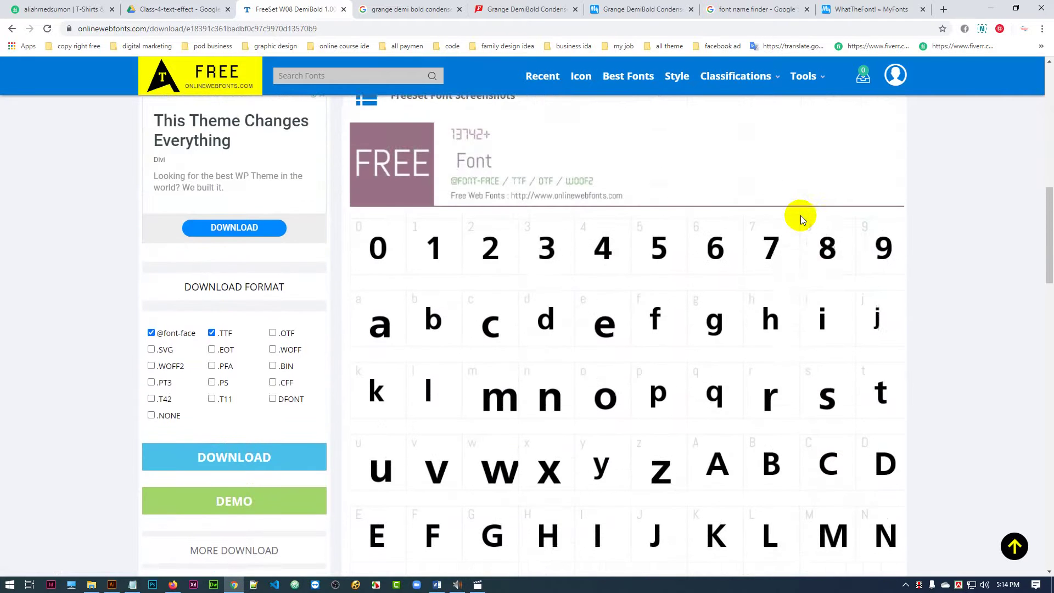
{"action": "scroll", "coordinate": [800, 215], "scroll_direction": "up", "scroll_amount": 6}
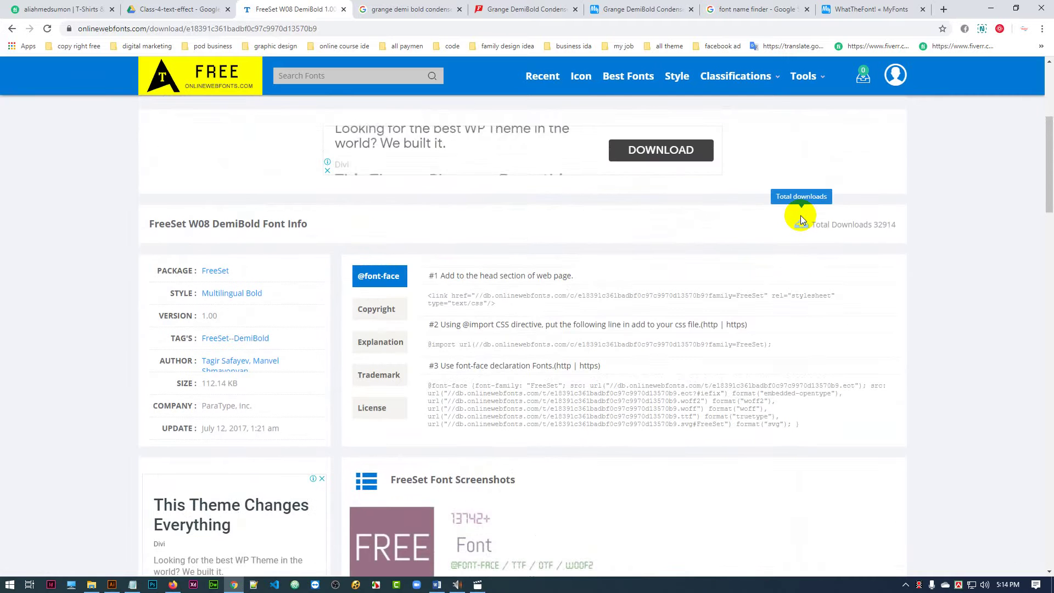
{"action": "scroll", "coordinate": [800, 215], "scroll_direction": "up", "scroll_amount": 3}
- Bring up the download links for FreeSet W08 DemiBold and close them without downloading the font
{"action": "scroll", "coordinate": [800, 216], "scroll_direction": "down", "scroll_amount": 9}
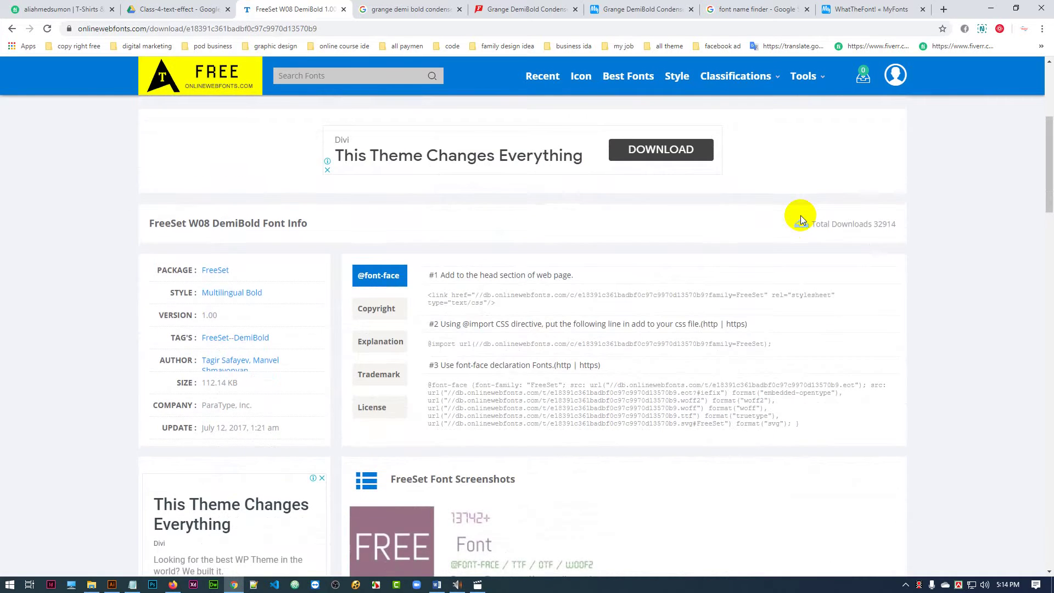
{"action": "scroll", "coordinate": [31, 300], "scroll_direction": "down", "scroll_amount": 3}
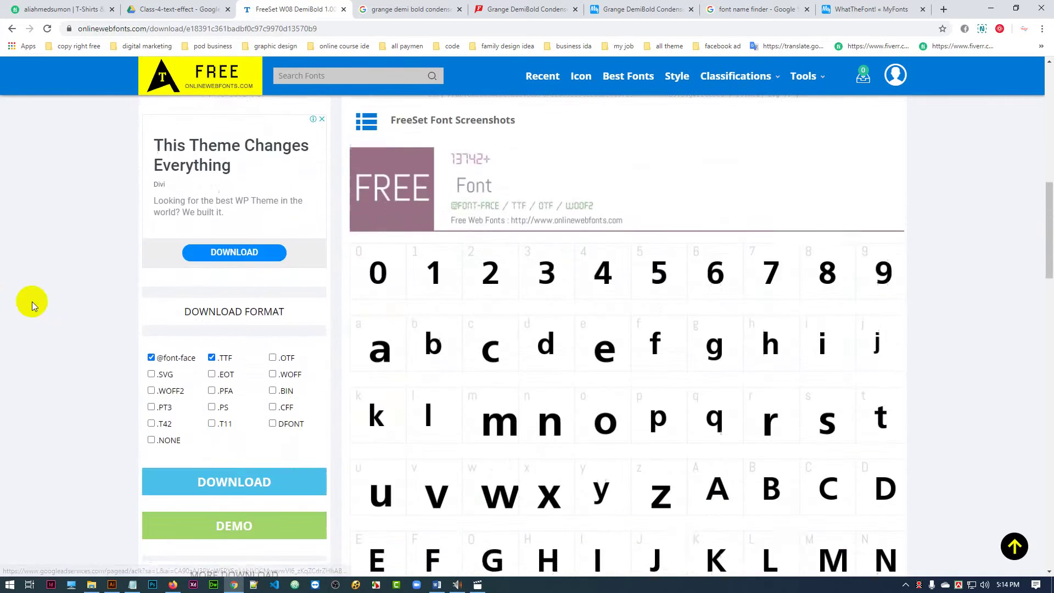
{"action": "left_click", "coordinate": [234, 348]}
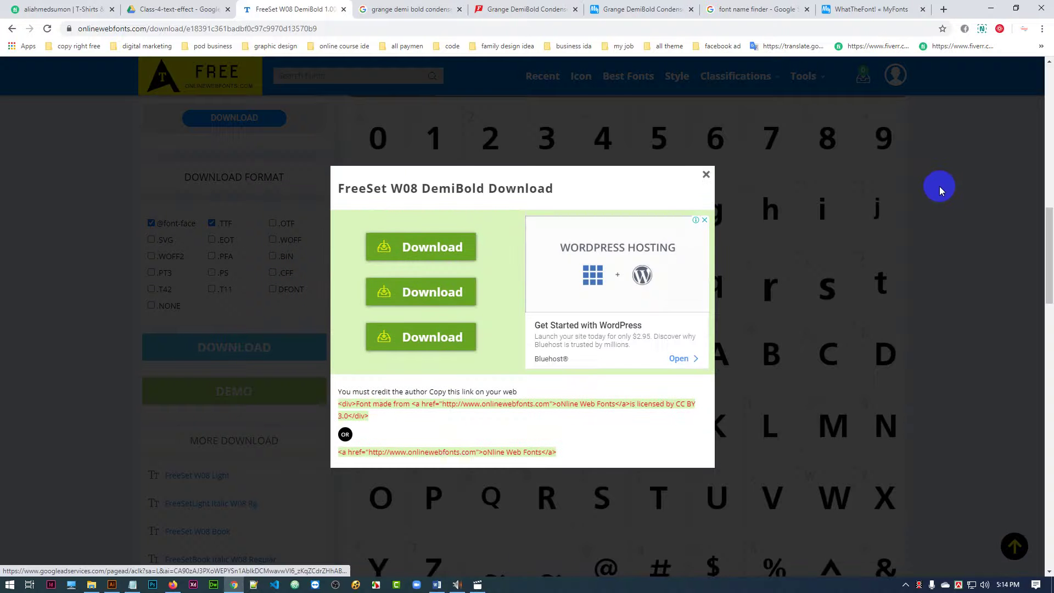
{"action": "left_click", "coordinate": [705, 175]}
- Look through the rest of the FreeSet page, from the related downloads and comments to the latest icons and fonts
{"action": "scroll", "coordinate": [677, 368], "scroll_direction": "down", "scroll_amount": 10}
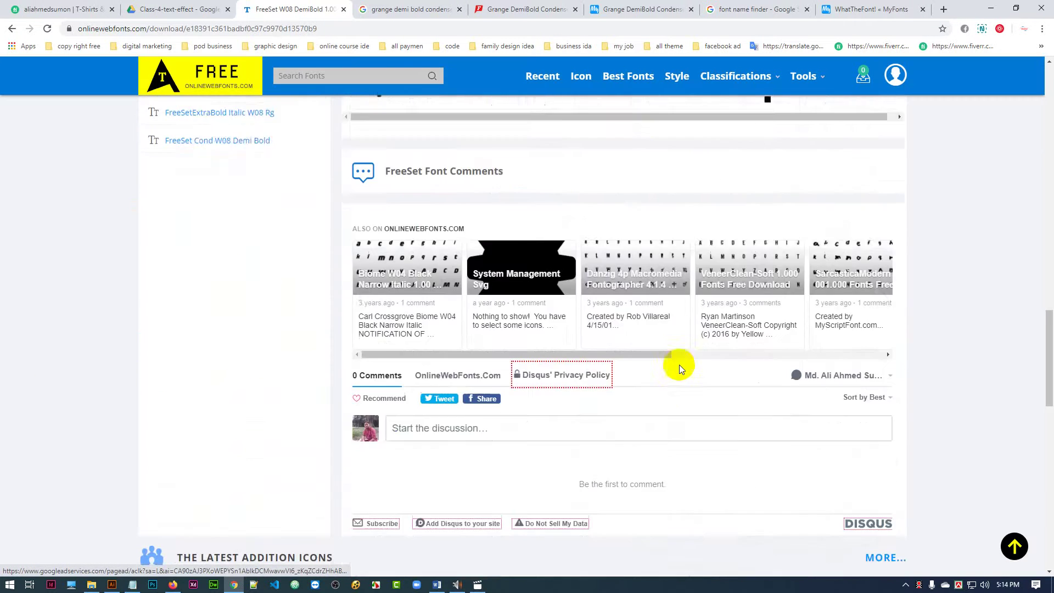
{"action": "scroll", "coordinate": [679, 361], "scroll_direction": "up", "scroll_amount": 15}
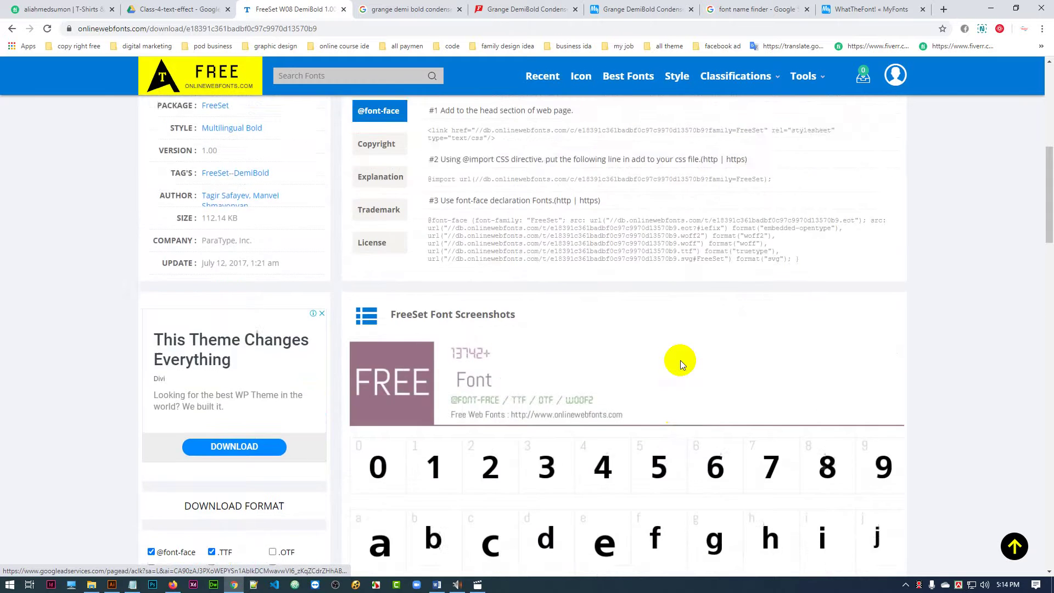
{"action": "scroll", "coordinate": [680, 360], "scroll_direction": "up", "scroll_amount": 4}
{"action": "scroll", "coordinate": [680, 360], "scroll_direction": "up", "scroll_amount": 2}
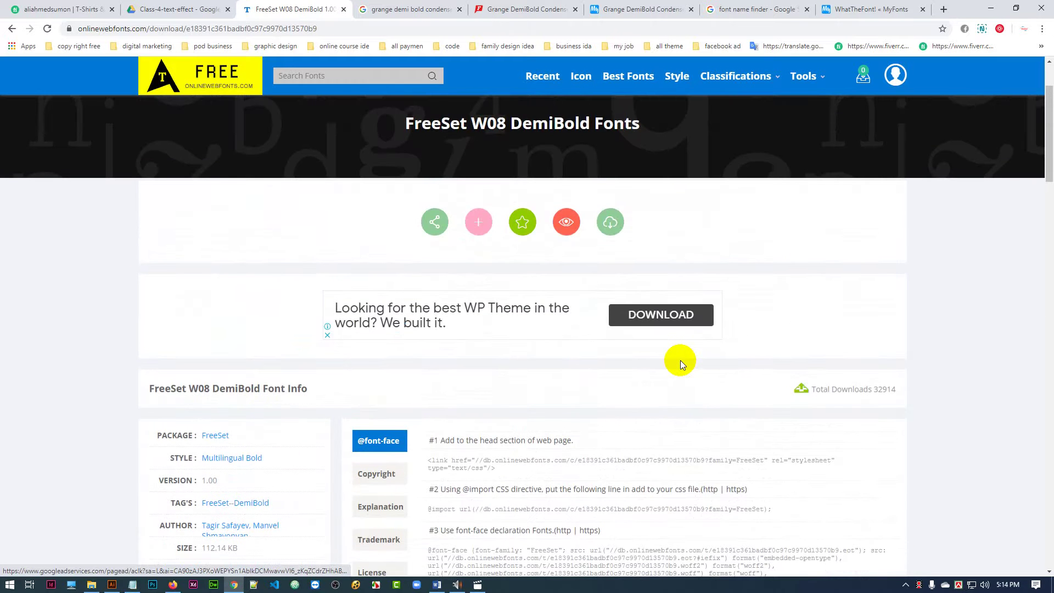
{"action": "scroll", "coordinate": [680, 360], "scroll_direction": "down", "scroll_amount": 7}
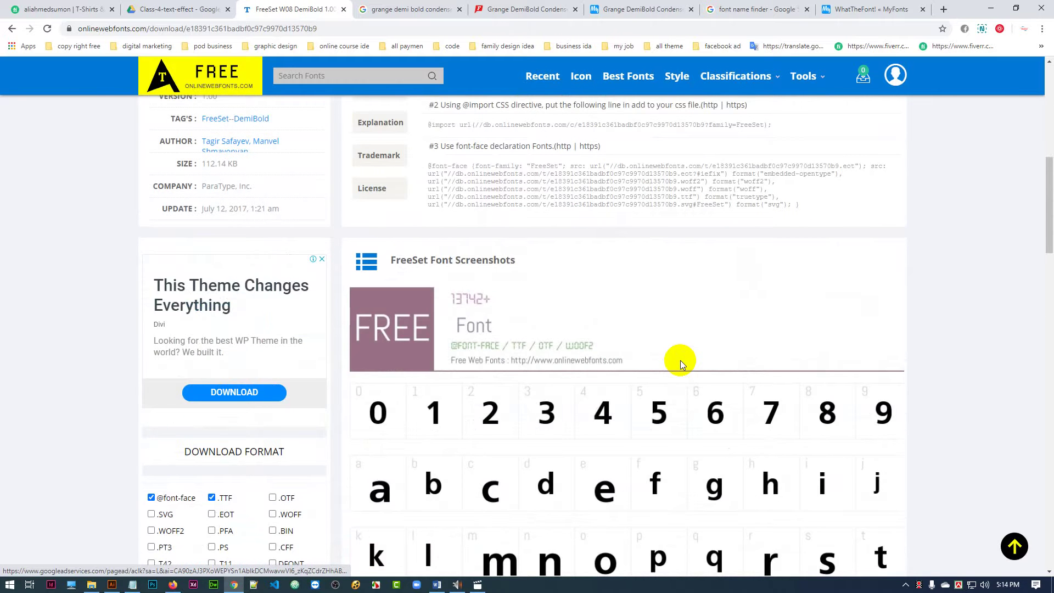
{"action": "scroll", "coordinate": [680, 360], "scroll_direction": "down", "scroll_amount": 12}
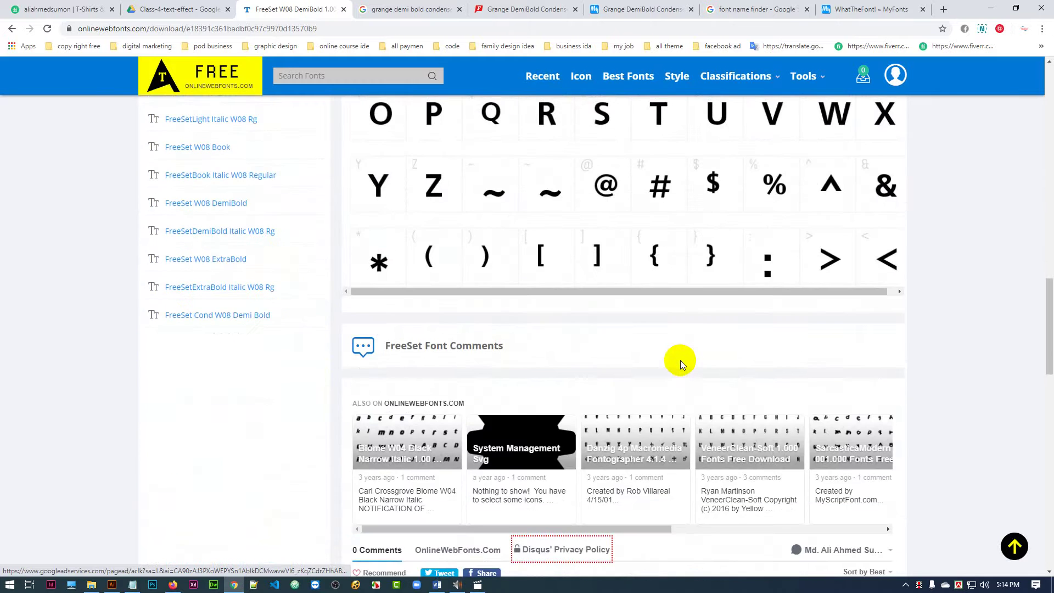
{"action": "scroll", "coordinate": [679, 360], "scroll_direction": "down", "scroll_amount": 8}
{"action": "scroll", "coordinate": [542, 344], "scroll_direction": "up", "scroll_amount": 5}
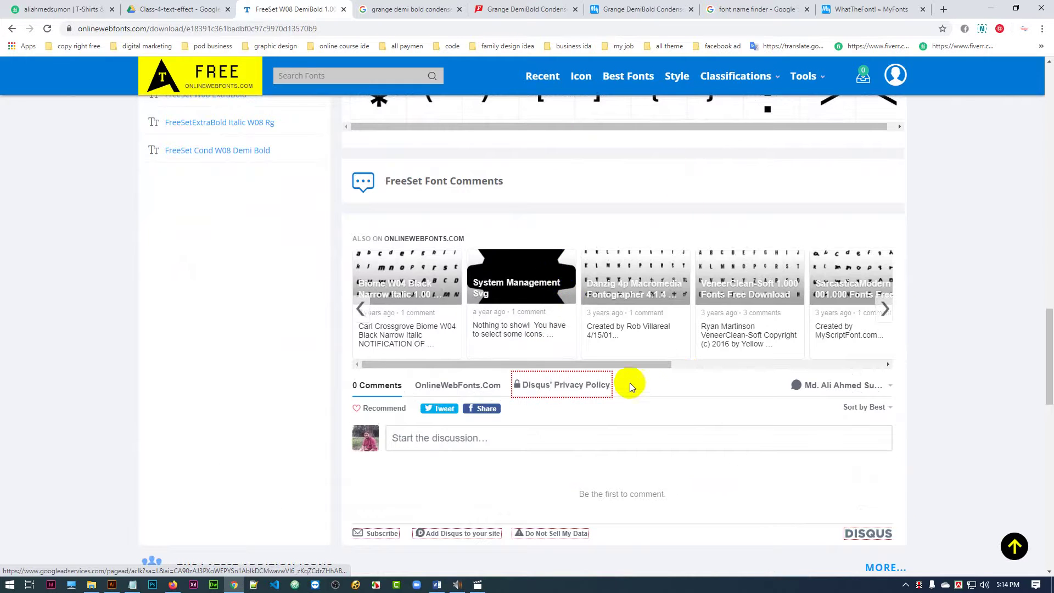
{"action": "scroll", "coordinate": [644, 386], "scroll_direction": "down", "scroll_amount": 9}
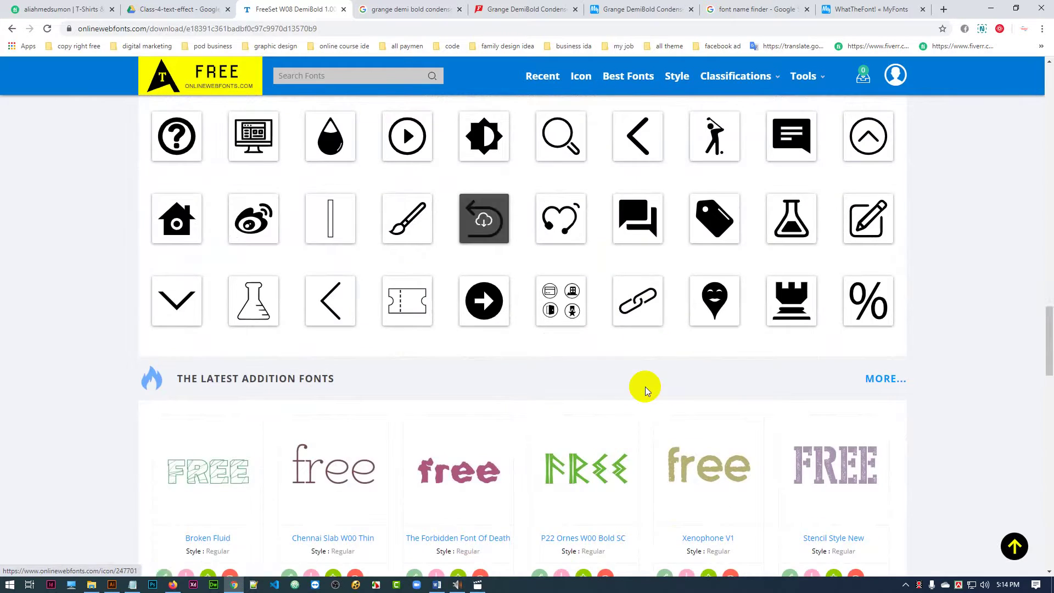
{"action": "scroll", "coordinate": [644, 386], "scroll_direction": "down", "scroll_amount": 7}
{"action": "scroll", "coordinate": [644, 386], "scroll_direction": "up", "scroll_amount": 11}
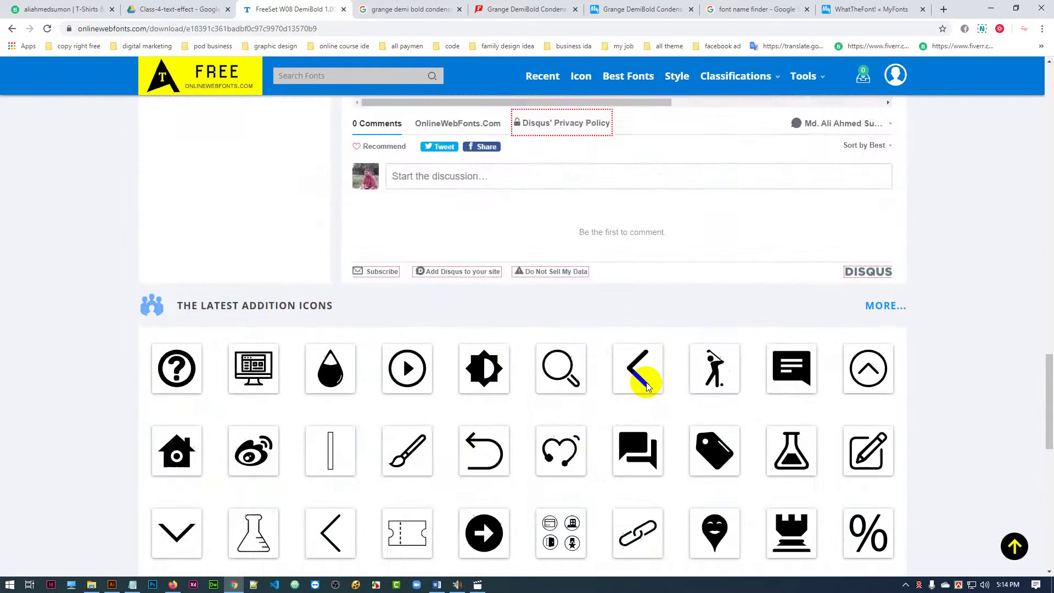
{"action": "scroll", "coordinate": [647, 385], "scroll_direction": "up", "scroll_amount": 20}
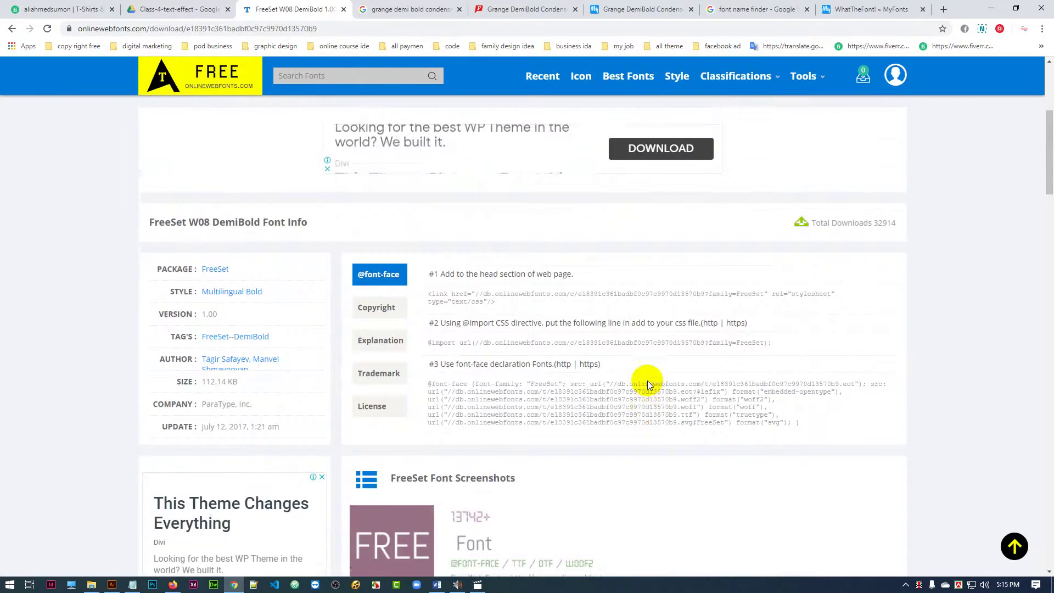
{"action": "scroll", "coordinate": [647, 380], "scroll_direction": "up", "scroll_amount": 5}
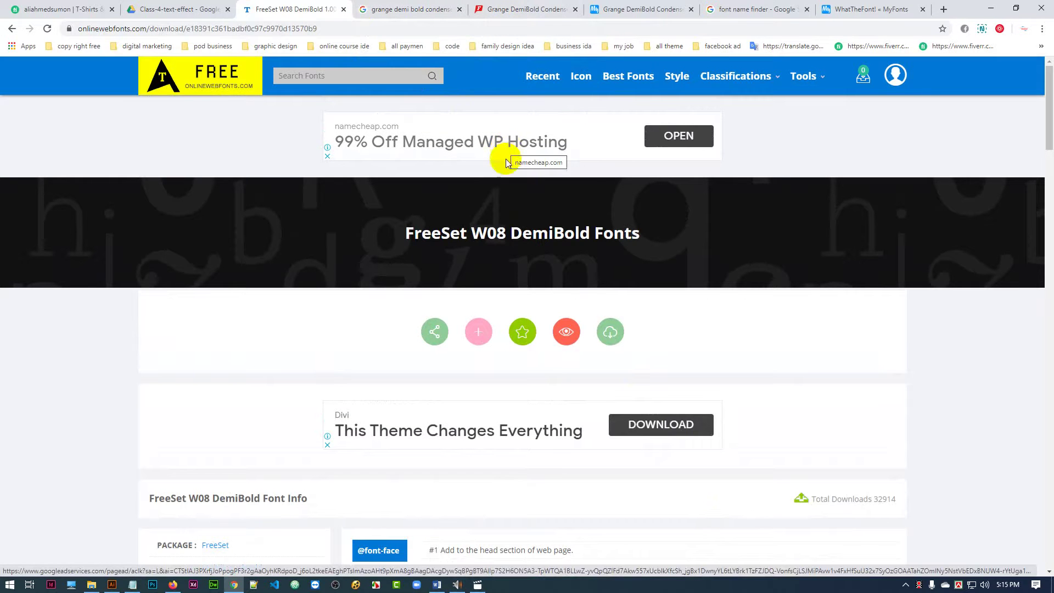
- Load dafont.com in the tab with the Grange search results and look over its categories and recently added fonts
{"action": "left_click", "coordinate": [402, 10]}
{"action": "left_click", "coordinate": [371, 29]}
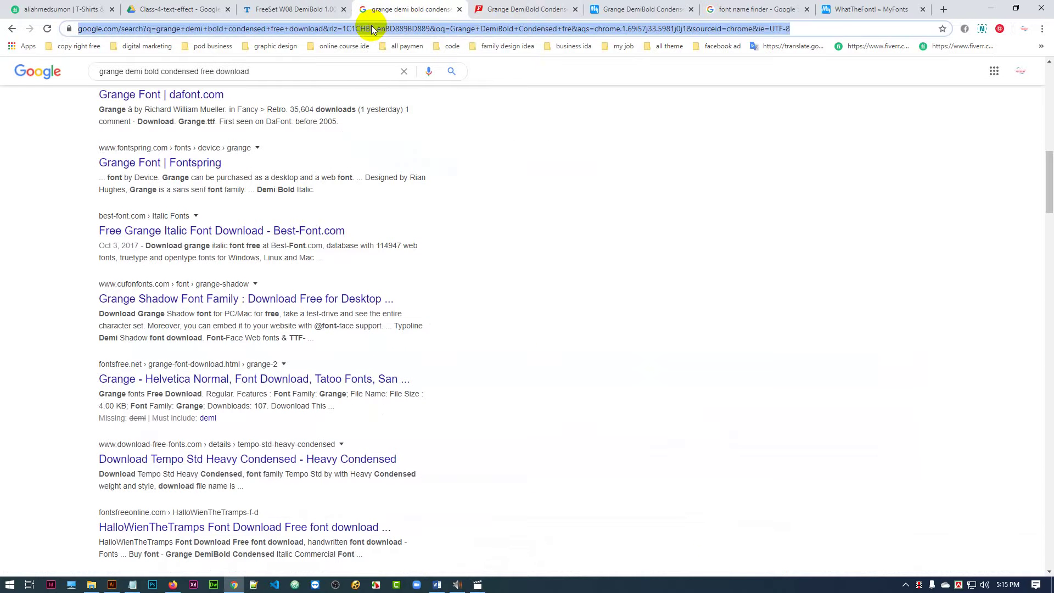
{"action": "type", "text": "dafont.com"}
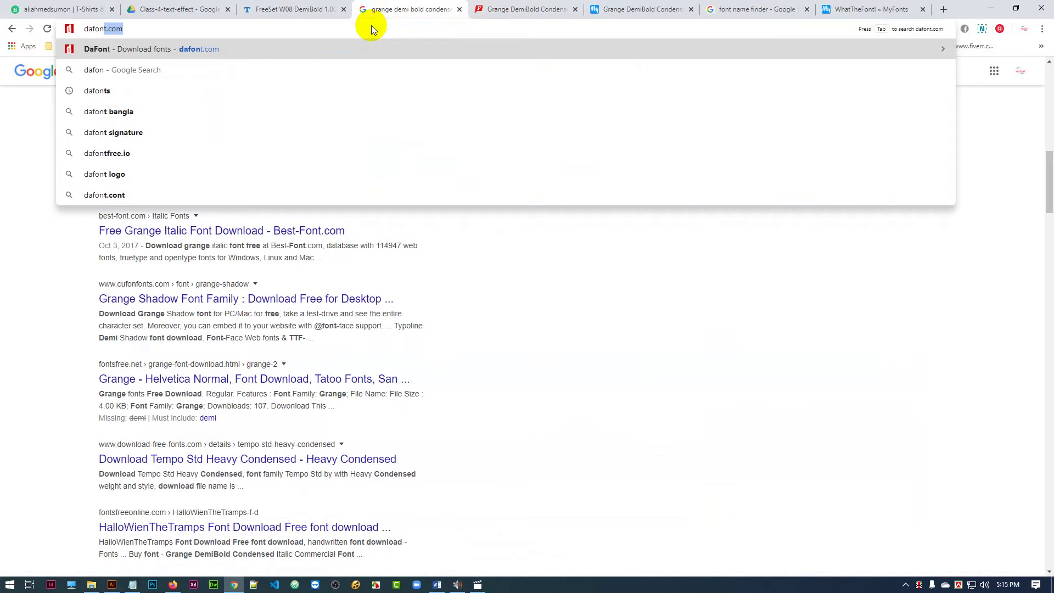
{"action": "key", "text": "Return"}
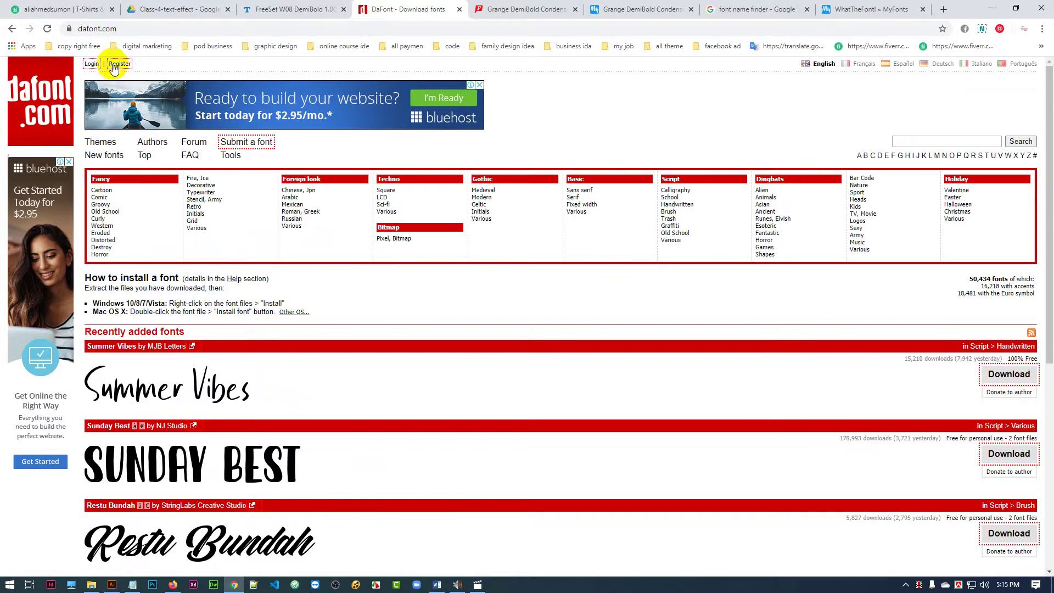
{"action": "scroll", "coordinate": [454, 345], "scroll_direction": "down", "scroll_amount": 6}
{"action": "scroll", "coordinate": [460, 329], "scroll_direction": "up", "scroll_amount": 6}
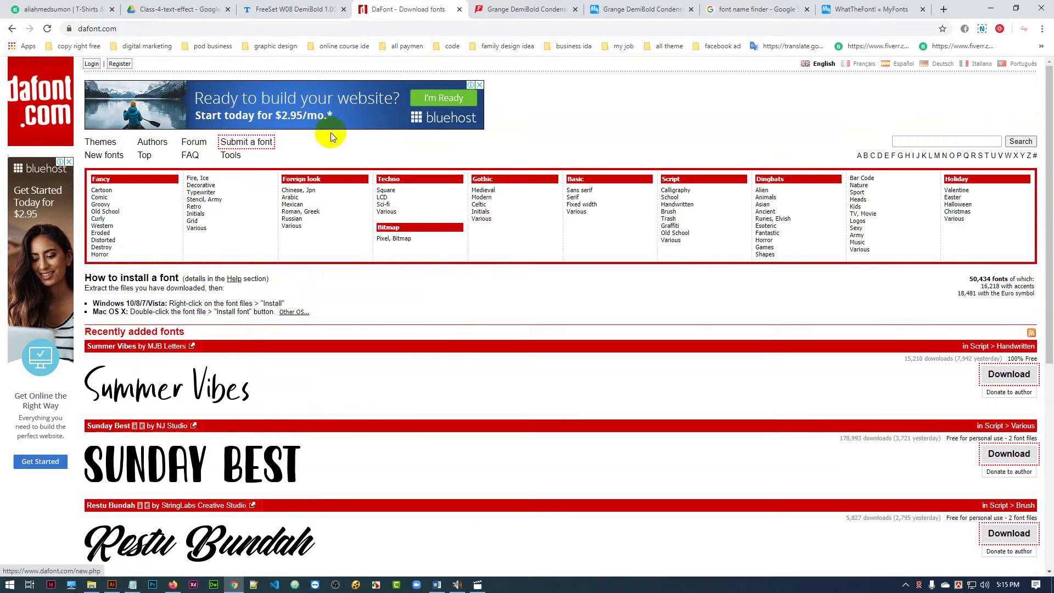
{"action": "scroll", "coordinate": [346, 420], "scroll_direction": "down", "scroll_amount": 6}
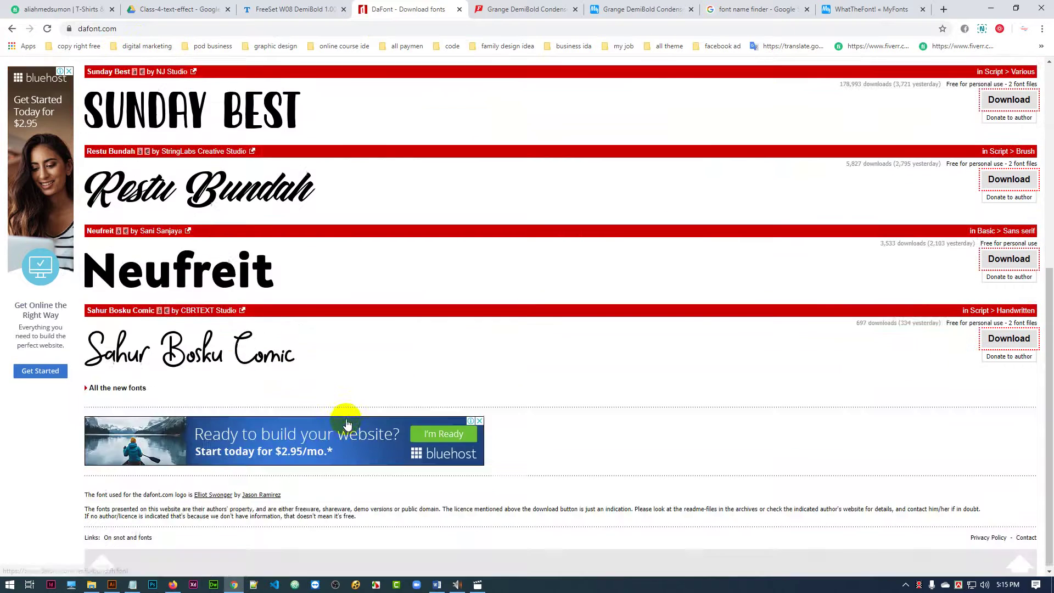
{"action": "scroll", "coordinate": [347, 424], "scroll_direction": "up", "scroll_amount": 6}
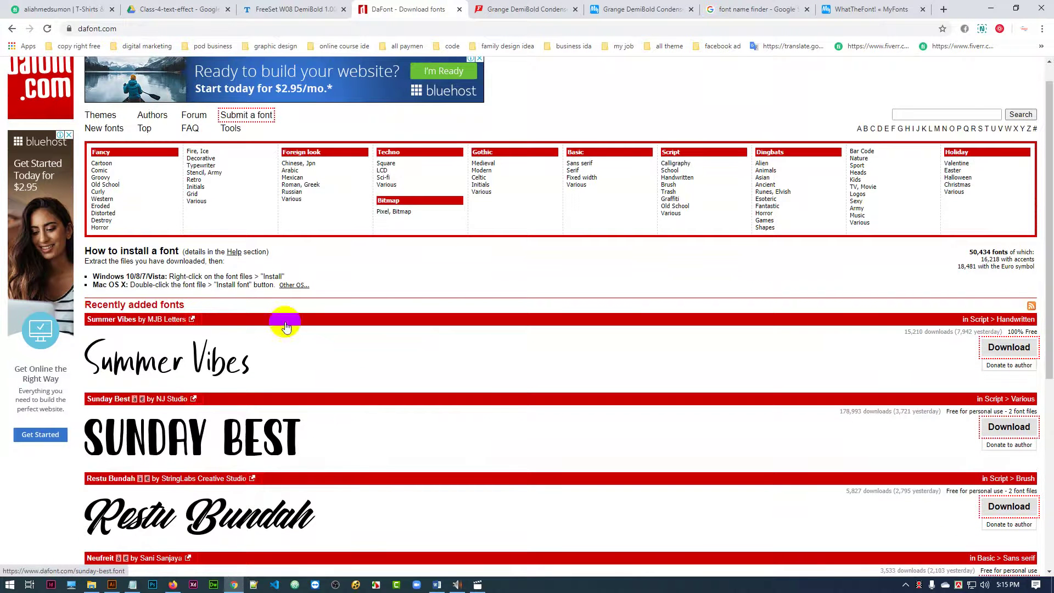
- Enter the copied font name in DaFont's search, shorten it to "DemiBold", and run the search
{"action": "left_click", "coordinate": [935, 114]}
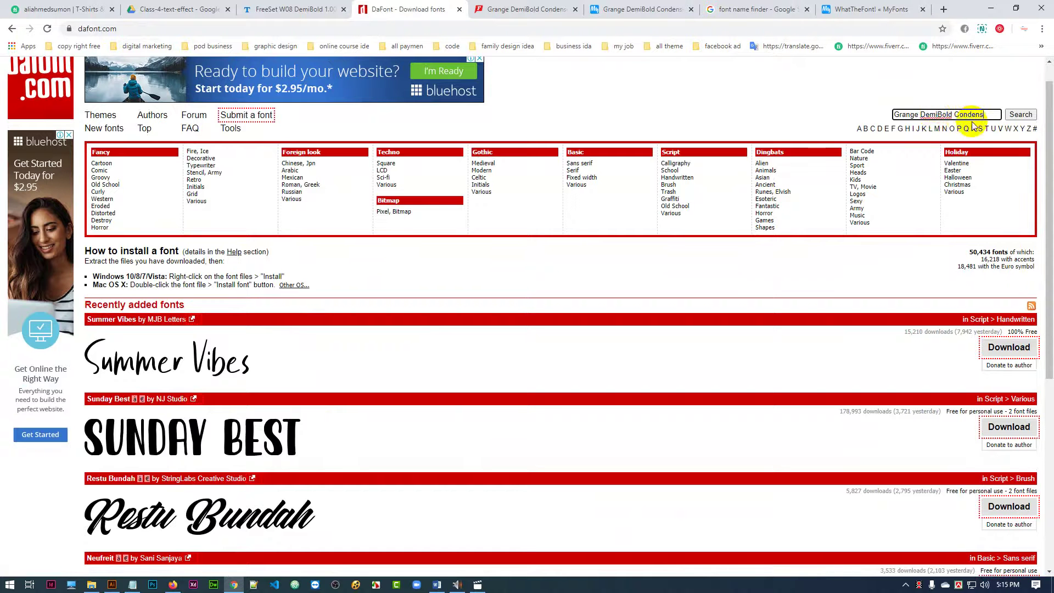
{"action": "key", "text": "BackSpace"}
{"action": "key", "text": "BackSpace"}
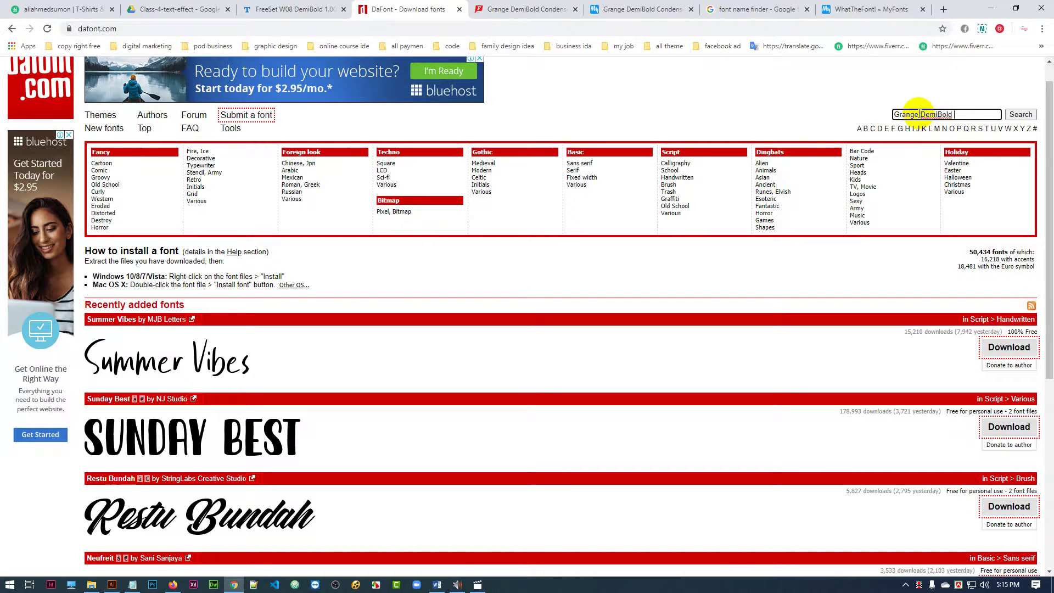
{"action": "left_click", "coordinate": [920, 115]}
{"action": "key", "text": "BackSpace"}
{"action": "key", "text": "BackSpace"}
{"action": "key", "text": "BackSpace"}
{"action": "key", "text": "BackSpace"}
{"action": "key", "text": "BackSpace"}
{"action": "key", "text": "BackSpace"}
{"action": "key", "text": "BackSpace"}
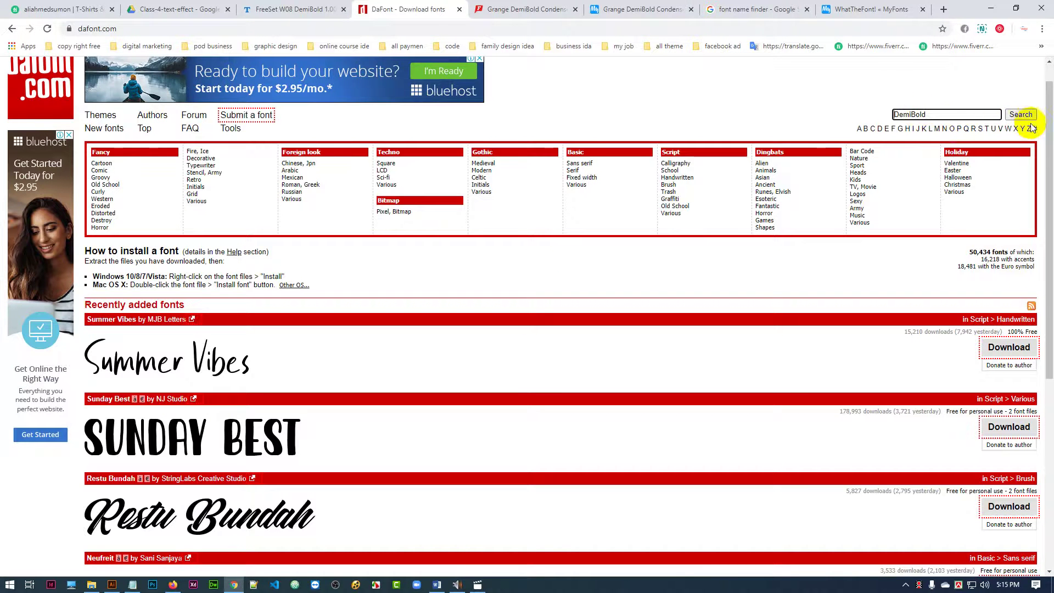
{"action": "left_click", "coordinate": [1021, 115]}
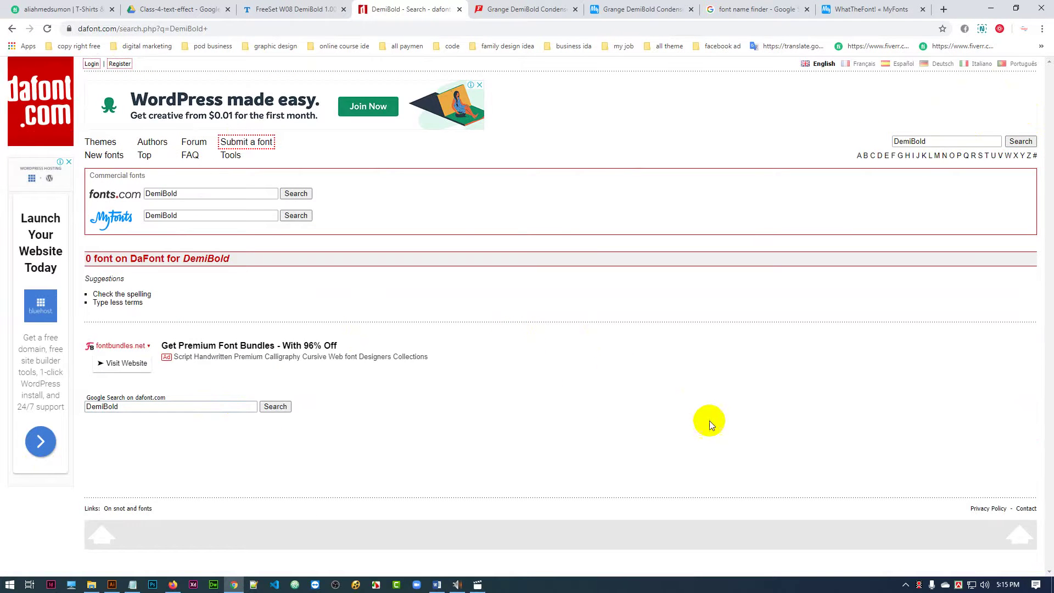
- Return to DaFont's home page and look over its recently added fonts
{"action": "left_click", "coordinate": [60, 100]}
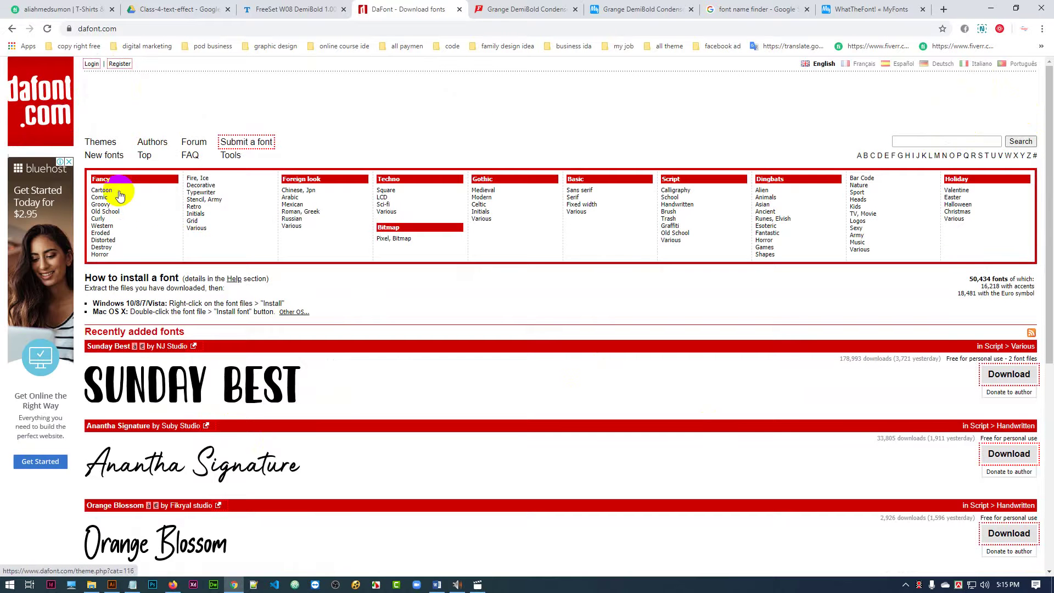
{"action": "scroll", "coordinate": [411, 281], "scroll_direction": "down", "scroll_amount": 7}
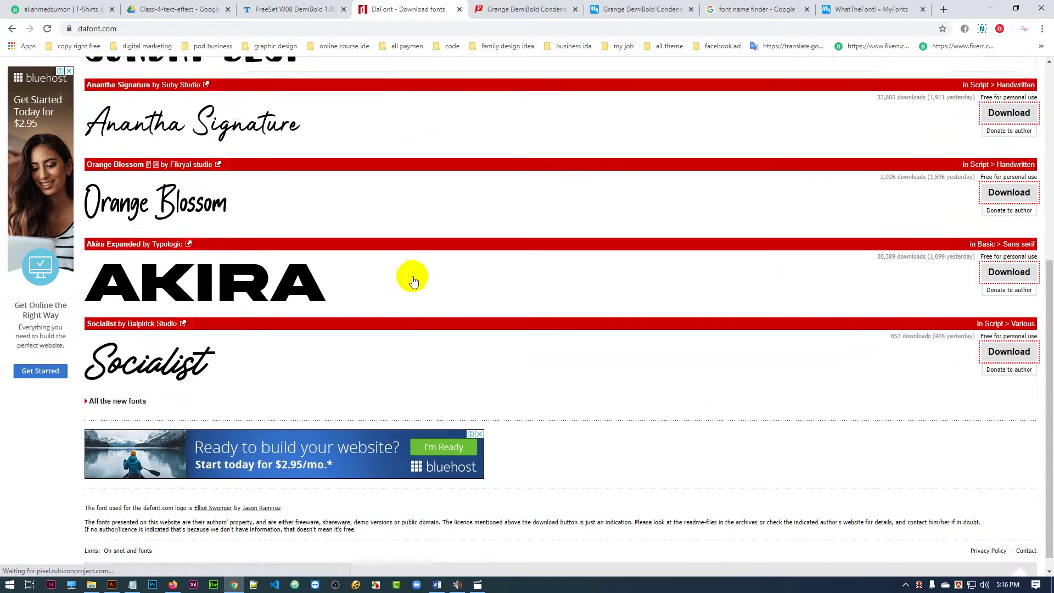
{"action": "scroll", "coordinate": [413, 278], "scroll_direction": "up", "scroll_amount": 7}
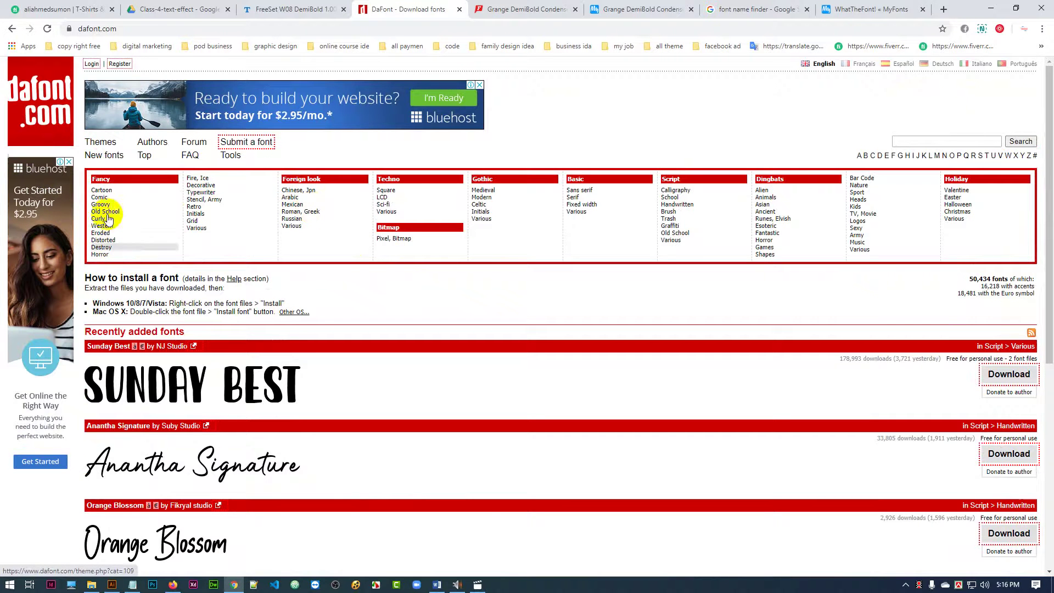
- Open the Cartoon category under Fancy and look through its fonts
{"action": "left_click", "coordinate": [108, 193]}
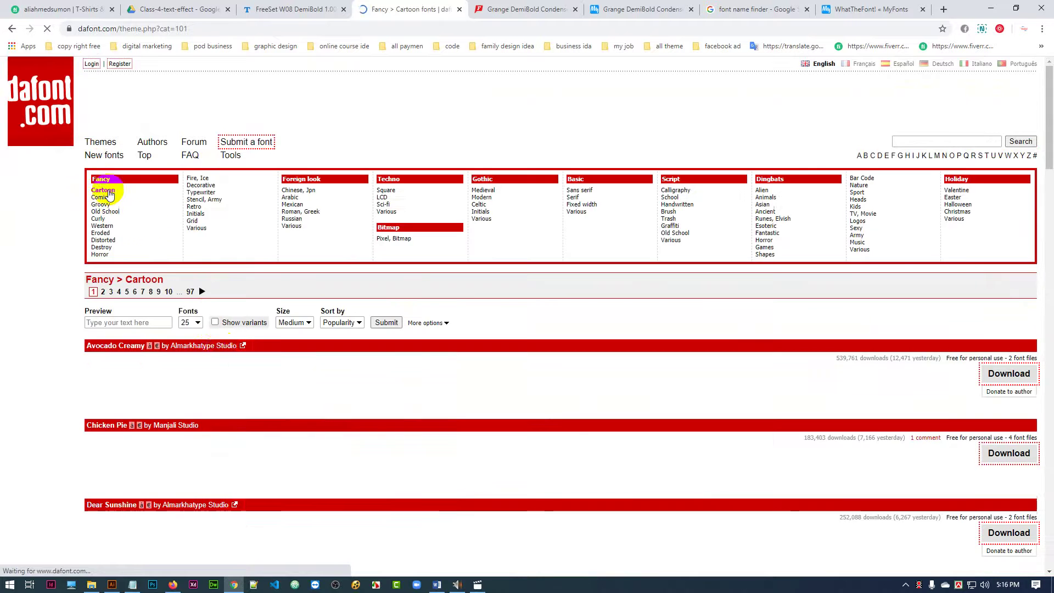
{"action": "scroll", "coordinate": [265, 207], "scroll_direction": "down", "scroll_amount": 6}
{"action": "scroll", "coordinate": [225, 411], "scroll_direction": "down", "scroll_amount": 4}
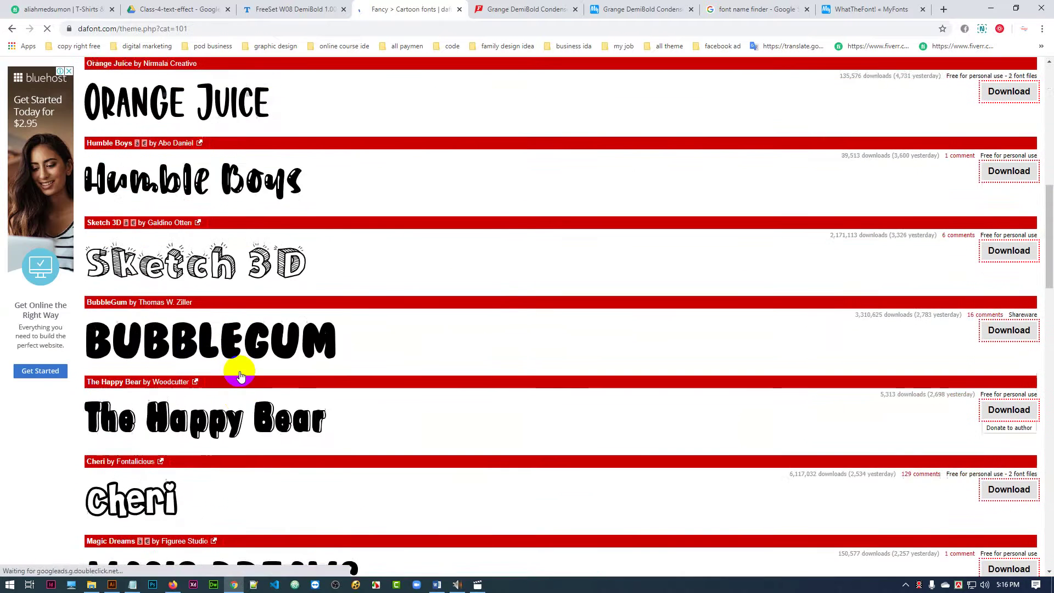
{"action": "scroll", "coordinate": [236, 367], "scroll_direction": "up", "scroll_amount": 10}
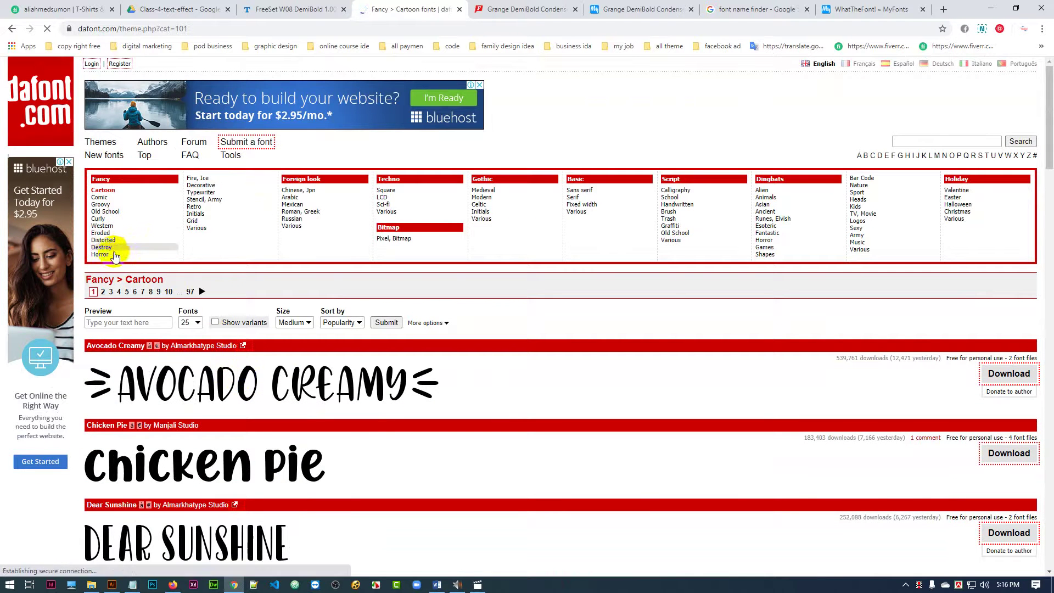
- Open the Horror category under Fancy and look through its fonts and download options
{"action": "left_click", "coordinate": [101, 254]}
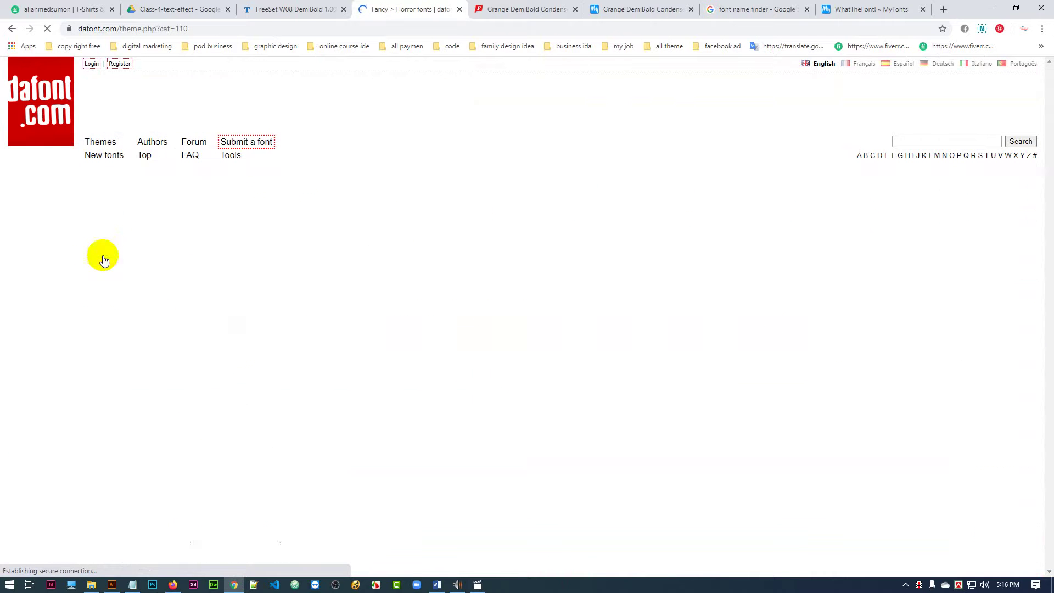
{"action": "scroll", "coordinate": [231, 417], "scroll_direction": "down", "scroll_amount": 6}
{"action": "scroll", "coordinate": [253, 357], "scroll_direction": "up", "scroll_amount": 1}
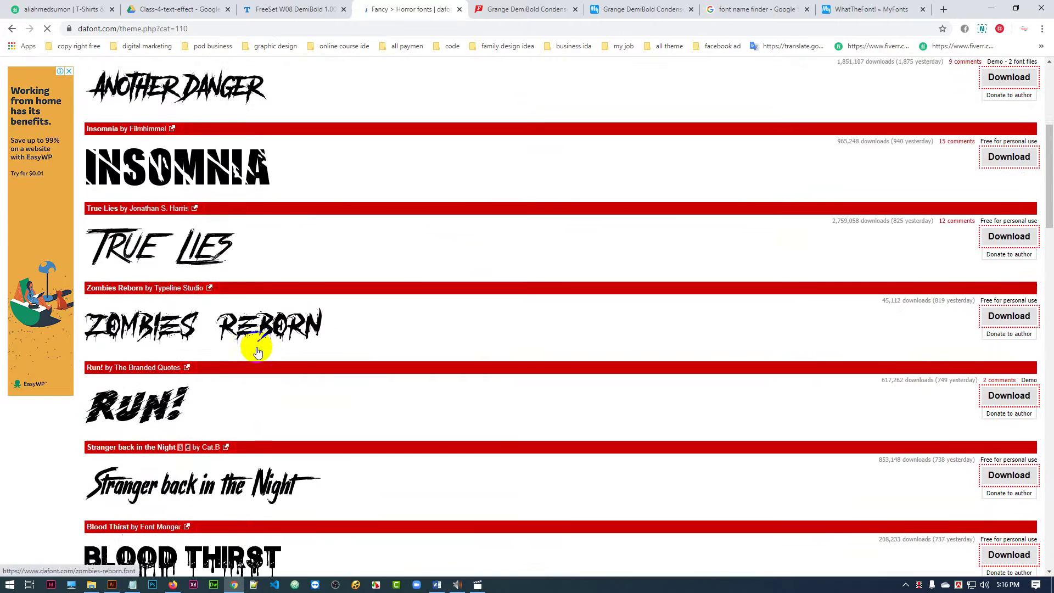
{"action": "scroll", "coordinate": [251, 348], "scroll_direction": "down", "scroll_amount": 4}
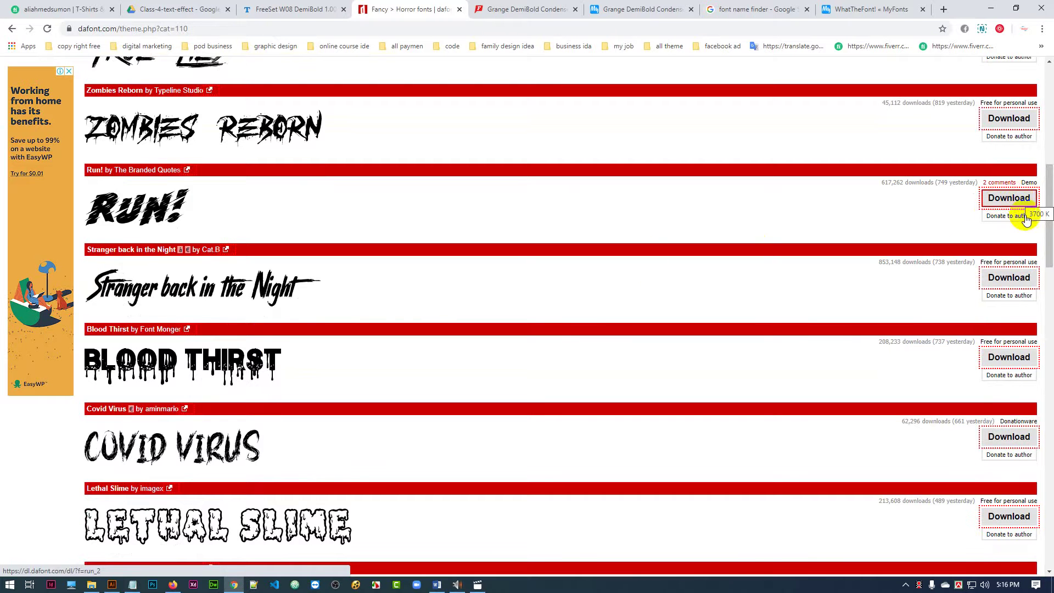
{"action": "scroll", "coordinate": [549, 348], "scroll_direction": "up", "scroll_amount": 9}
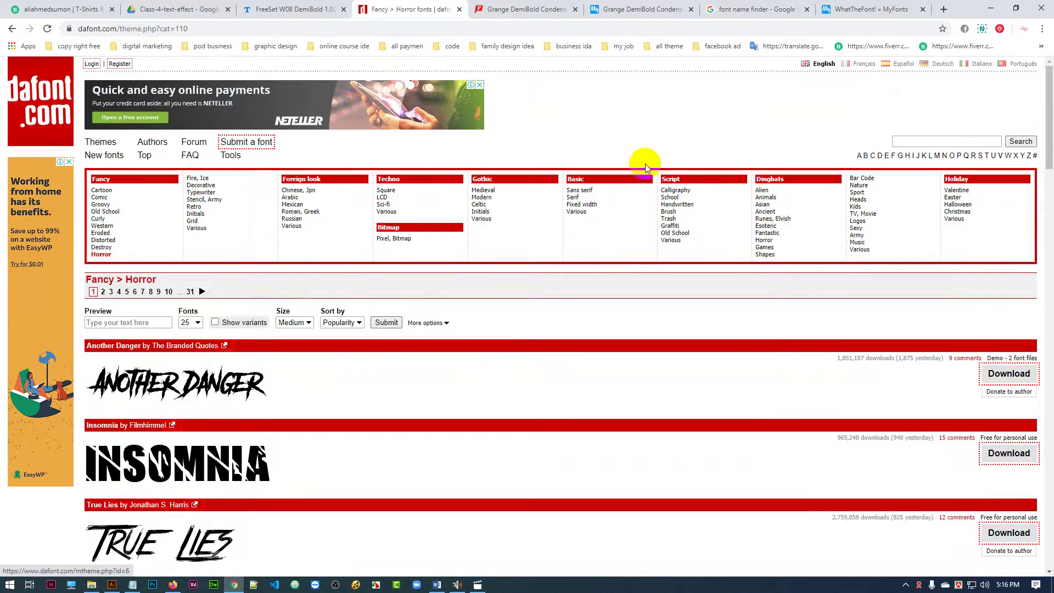
- Open the Sans serif category under Basic and look over its most popular fonts
{"action": "left_click", "coordinate": [583, 190]}
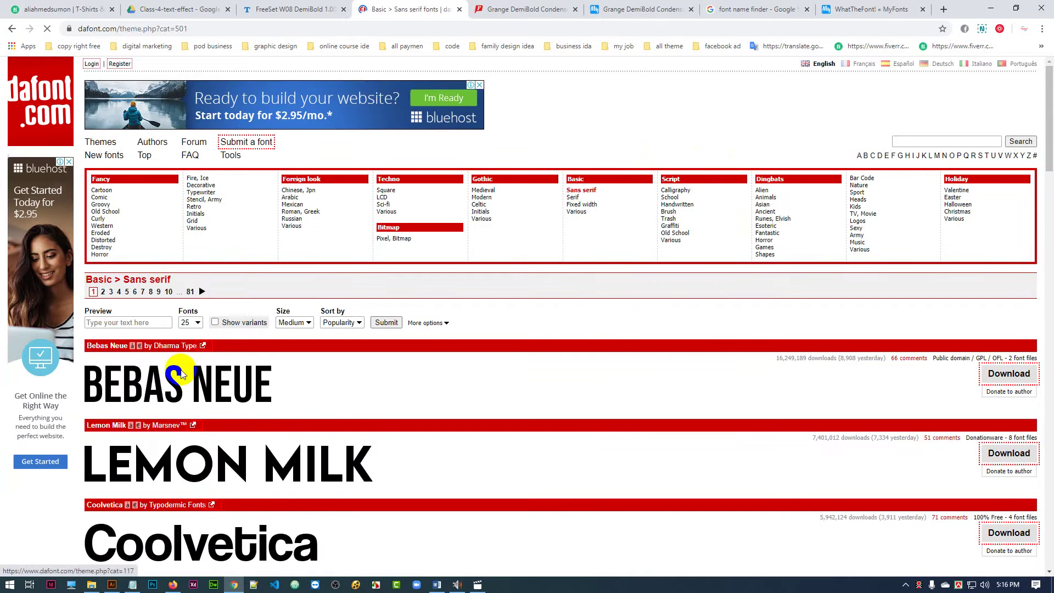
{"action": "scroll", "coordinate": [242, 378], "scroll_direction": "down", "scroll_amount": 5}
{"action": "scroll", "coordinate": [242, 374], "scroll_direction": "up", "scroll_amount": 5}
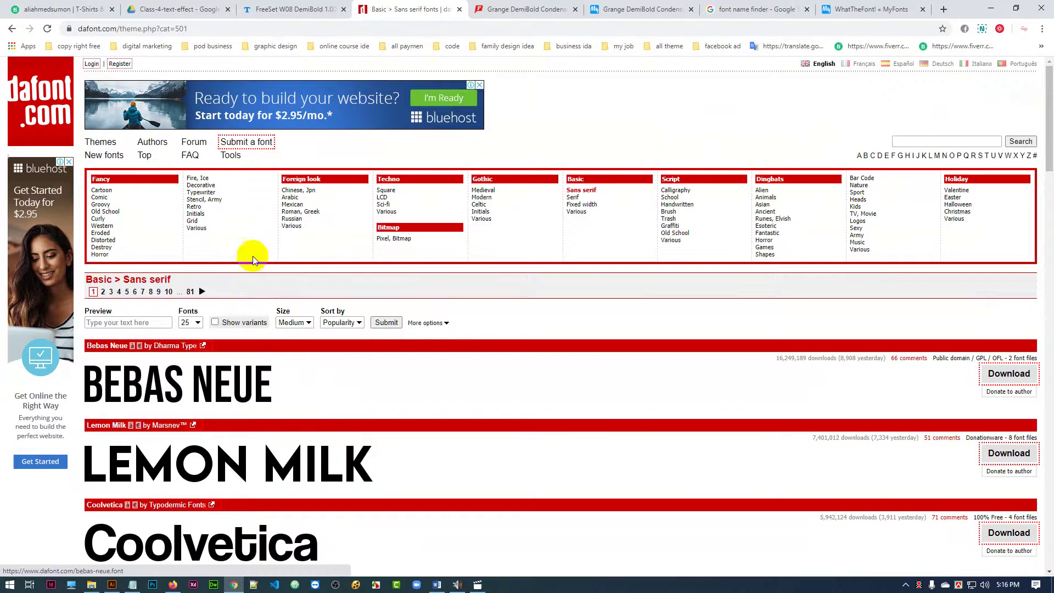
- Recheck the DAD sample and its matching fonts in the WhatTheFont results, and return to DaFont's Sans serif list
{"action": "left_click", "coordinate": [867, 9]}
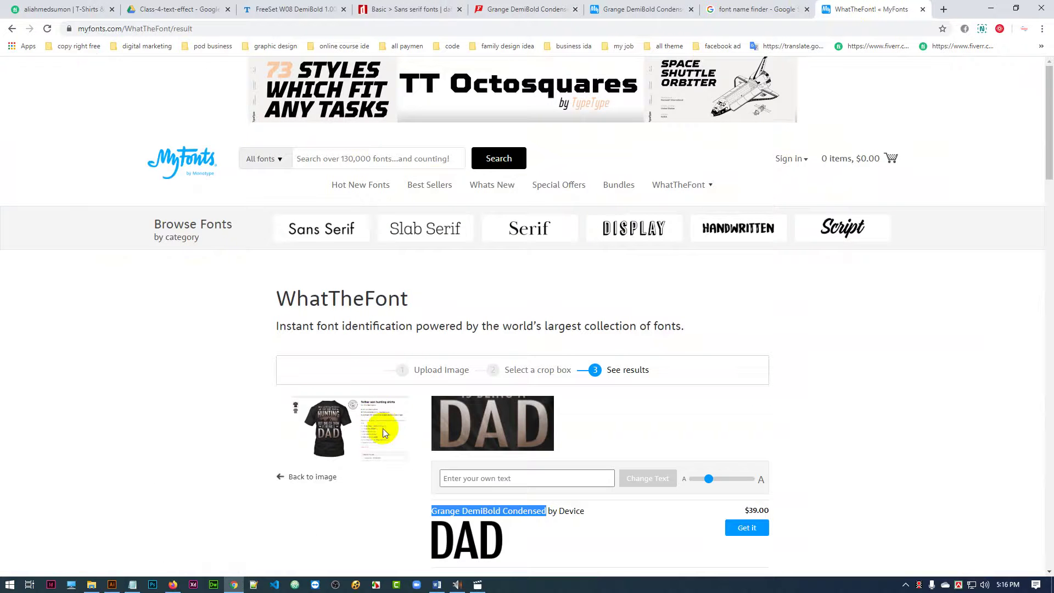
{"action": "scroll", "coordinate": [487, 337], "scroll_direction": "down", "scroll_amount": 5}
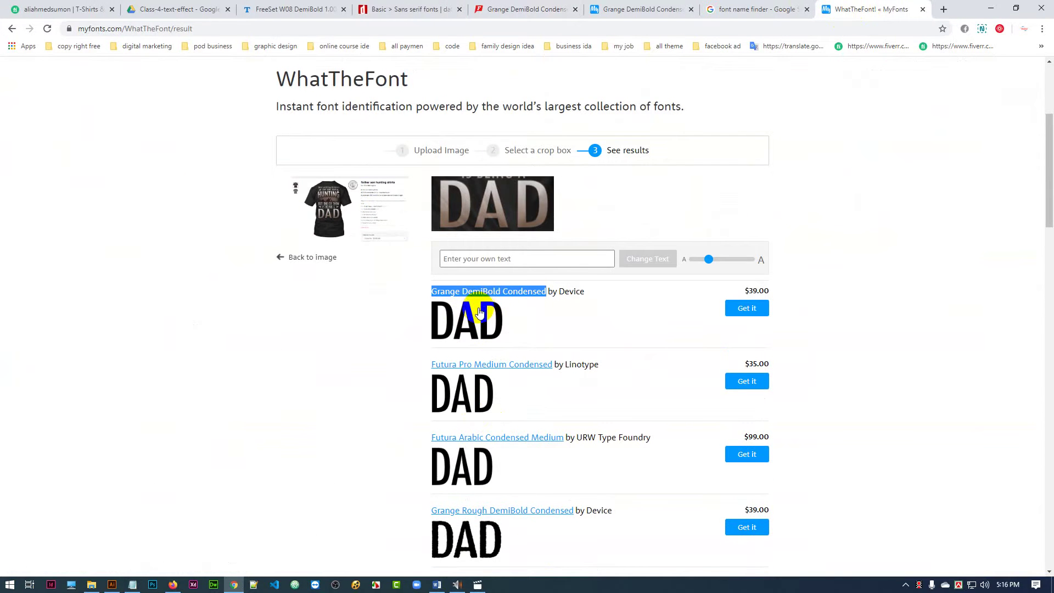
{"action": "left_click", "coordinate": [404, 9]}
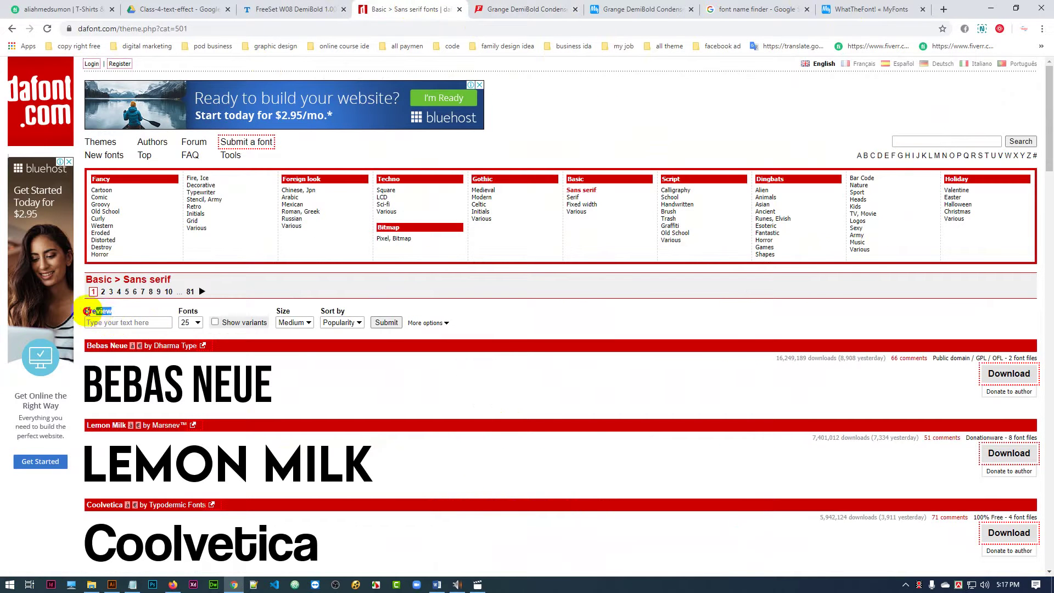
- Set the preview text of the Sans serif fonts to "DAD" and apply it
{"action": "triple_click", "coordinate": [94, 313]}
{"action": "left_click_drag", "start_coordinate": [95, 314], "coordinate": [135, 321]}
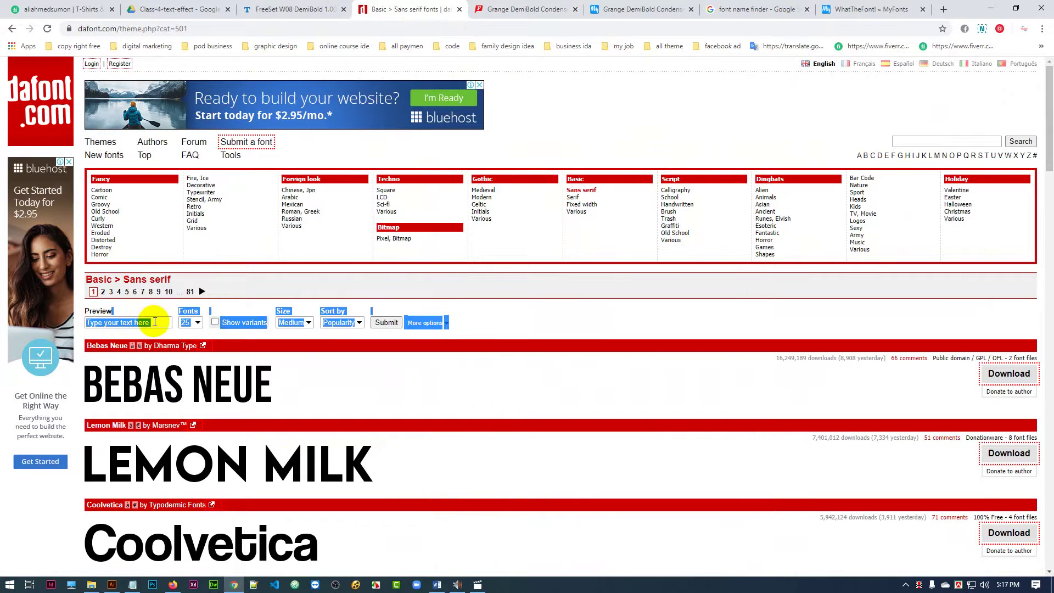
{"action": "left_click", "coordinate": [154, 322]}
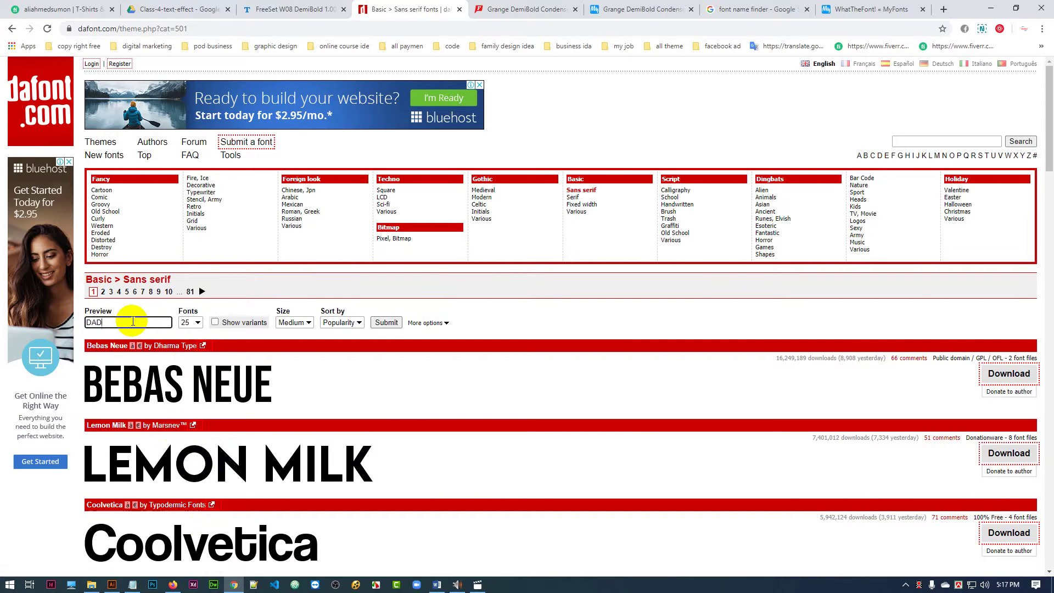
{"action": "key", "text": "Return"}
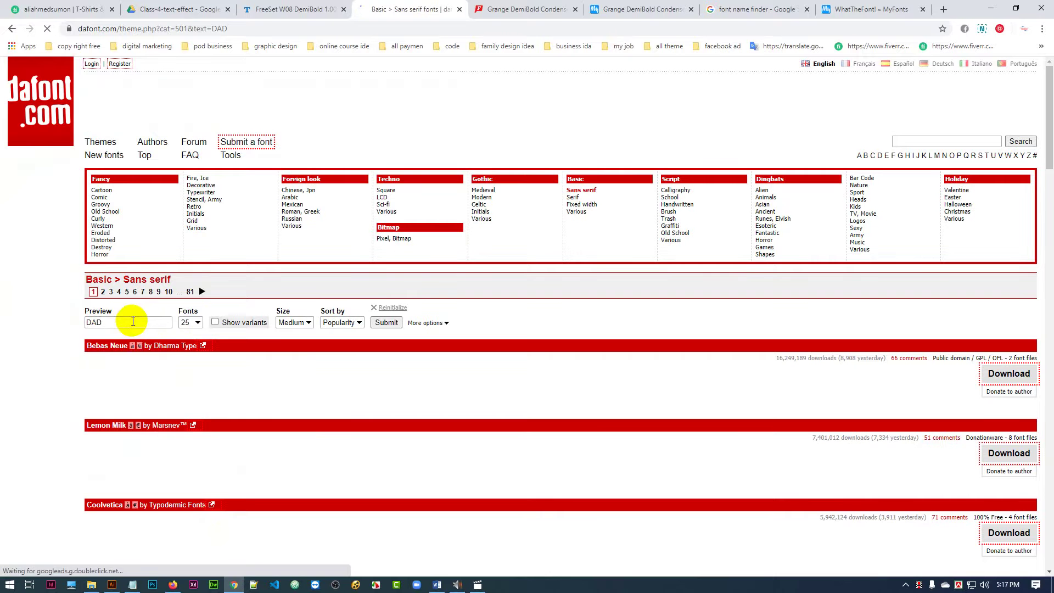
- Look through the DAD previews on the first page of Sans serif fonts for a similar typeface
{"action": "scroll", "coordinate": [221, 249], "scroll_direction": "down", "scroll_amount": 4}
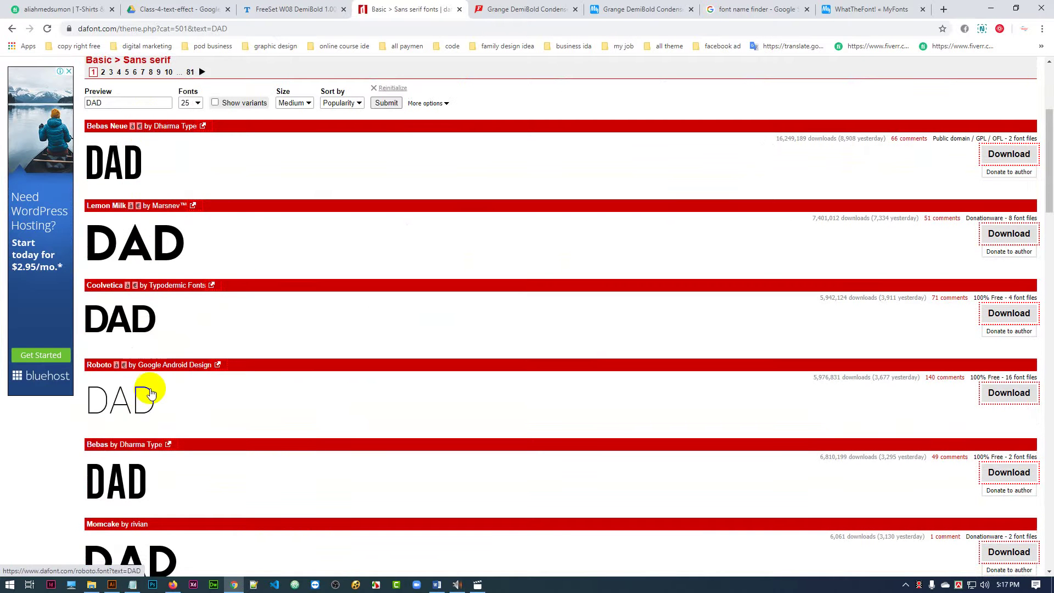
{"action": "scroll", "coordinate": [152, 386], "scroll_direction": "down", "scroll_amount": 1}
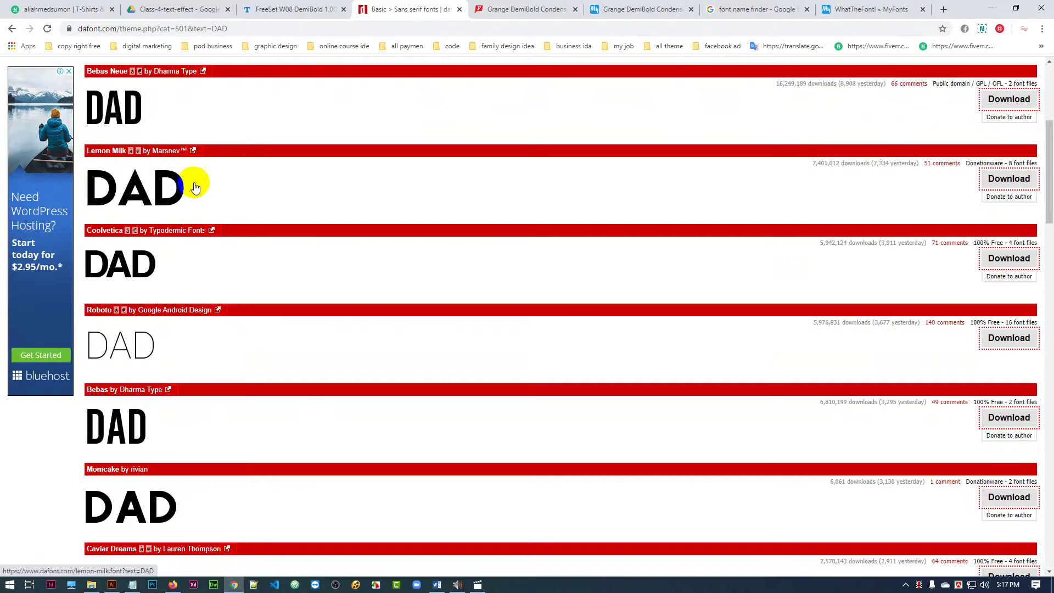
{"action": "scroll", "coordinate": [148, 277], "scroll_direction": "down", "scroll_amount": 4}
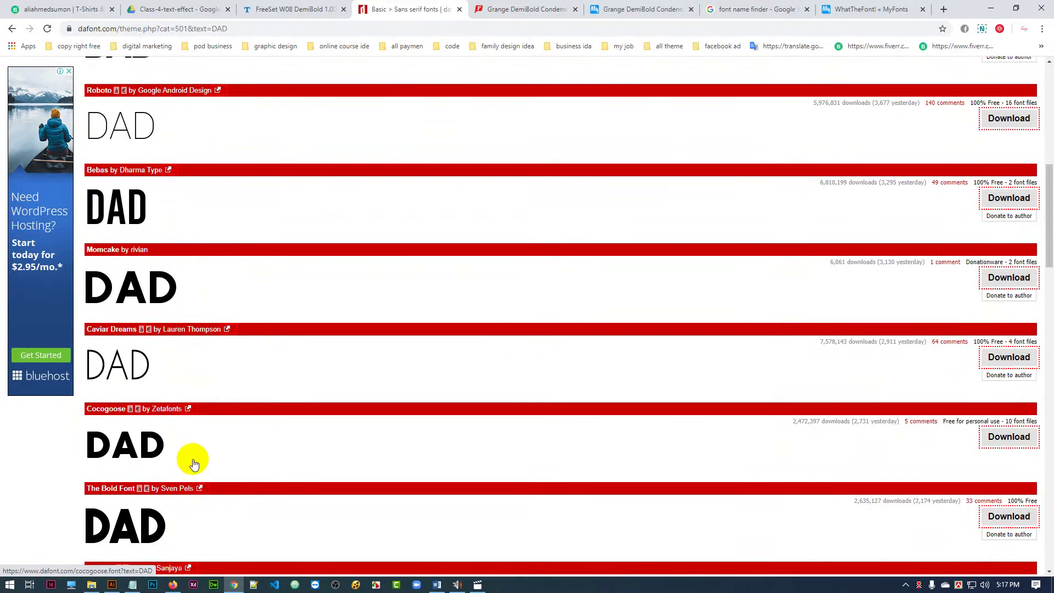
{"action": "scroll", "coordinate": [196, 341], "scroll_direction": "down", "scroll_amount": 7}
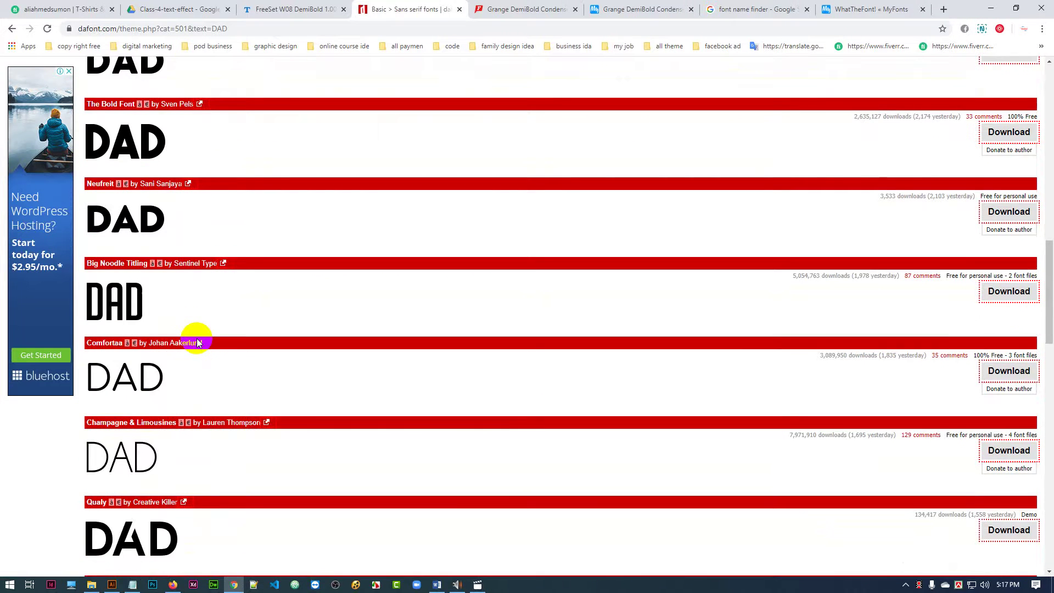
{"action": "scroll", "coordinate": [198, 341], "scroll_direction": "down", "scroll_amount": 9}
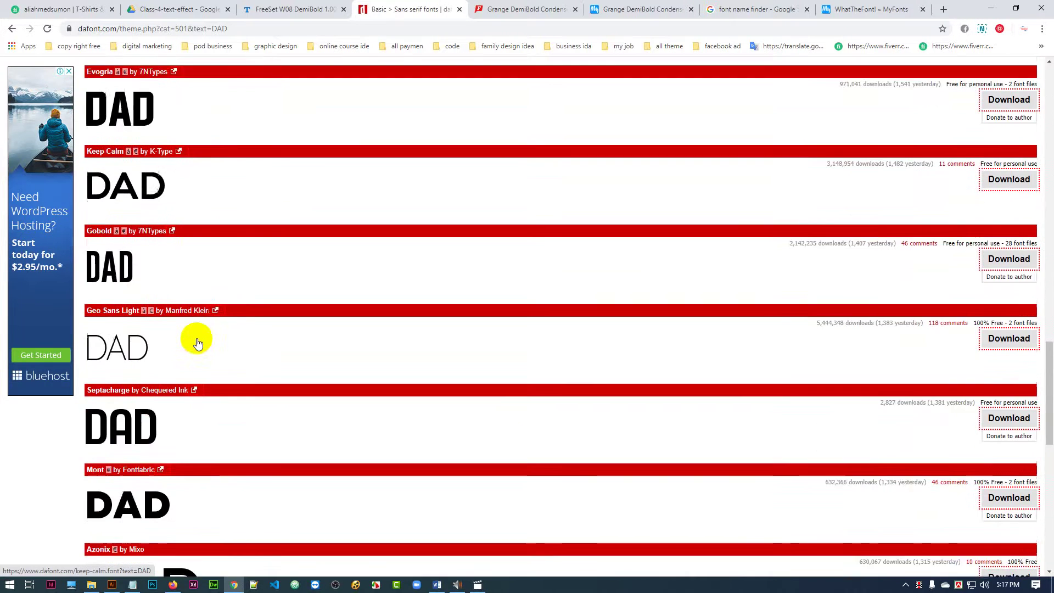
{"action": "scroll", "coordinate": [198, 343], "scroll_direction": "down", "scroll_amount": 8}
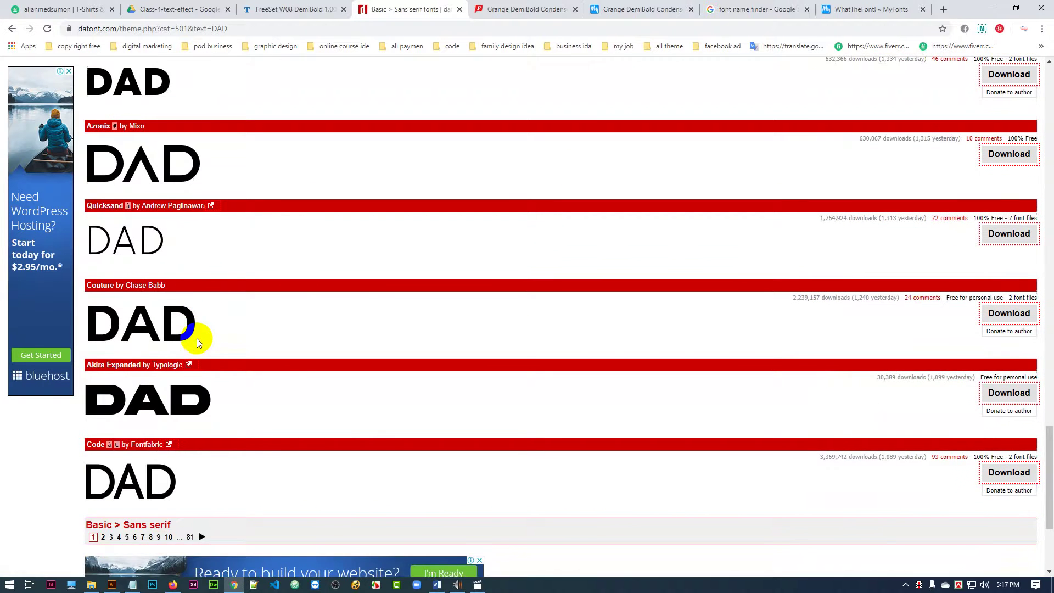
{"action": "scroll", "coordinate": [196, 338], "scroll_direction": "down", "scroll_amount": 4}
{"action": "scroll", "coordinate": [197, 337], "scroll_direction": "up", "scroll_amount": 4}
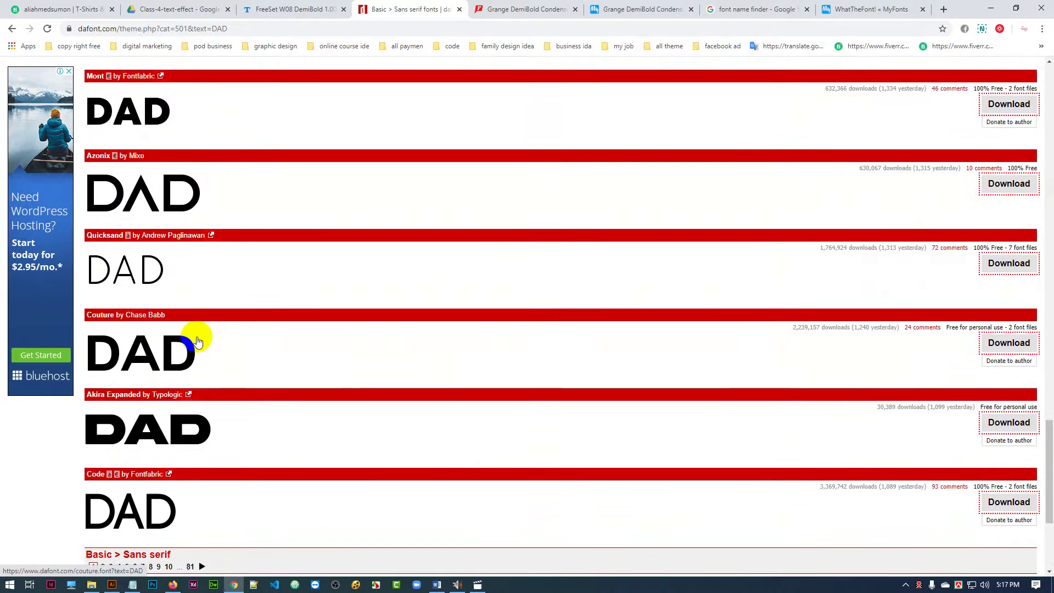
{"action": "scroll", "coordinate": [197, 337], "scroll_direction": "down", "scroll_amount": 3}
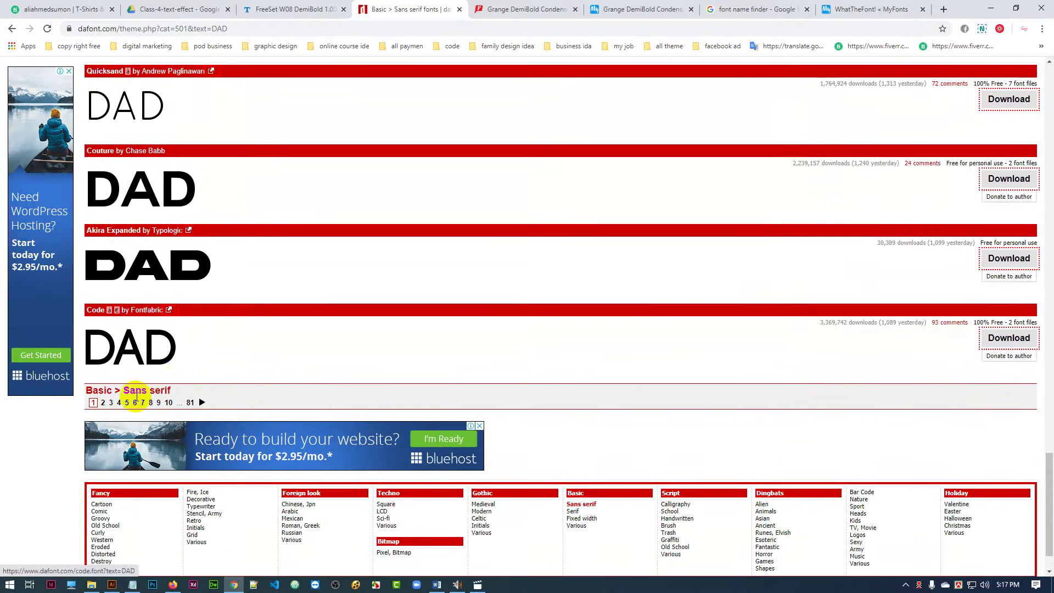
- Open page 2 of the Sans serif fonts and look through its DAD previews
{"action": "left_click", "coordinate": [103, 404]}
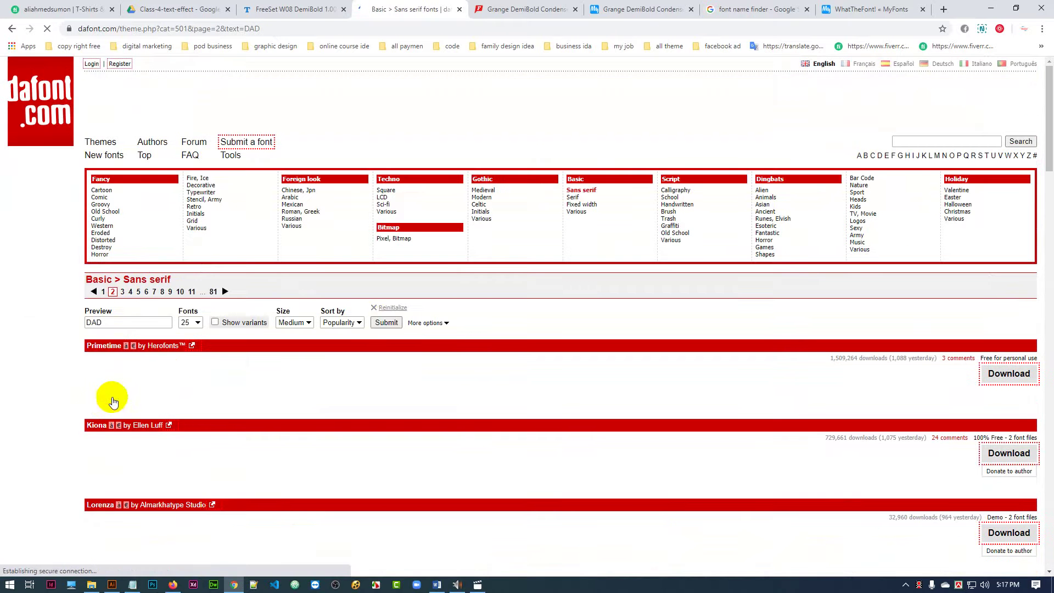
{"action": "scroll", "coordinate": [384, 325], "scroll_direction": "down", "scroll_amount": 5}
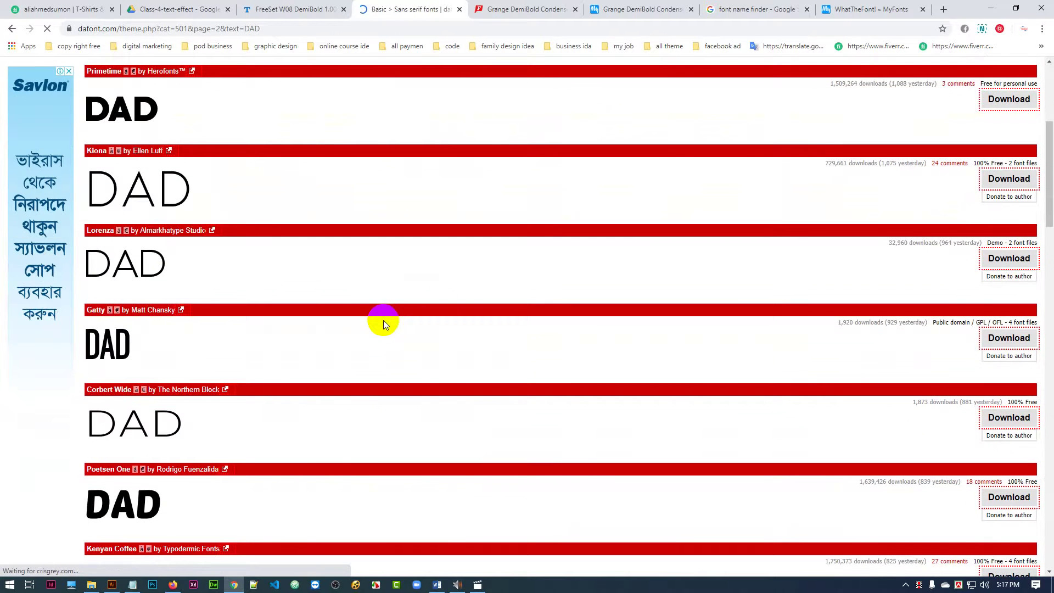
{"action": "scroll", "coordinate": [384, 323], "scroll_direction": "down", "scroll_amount": 4}
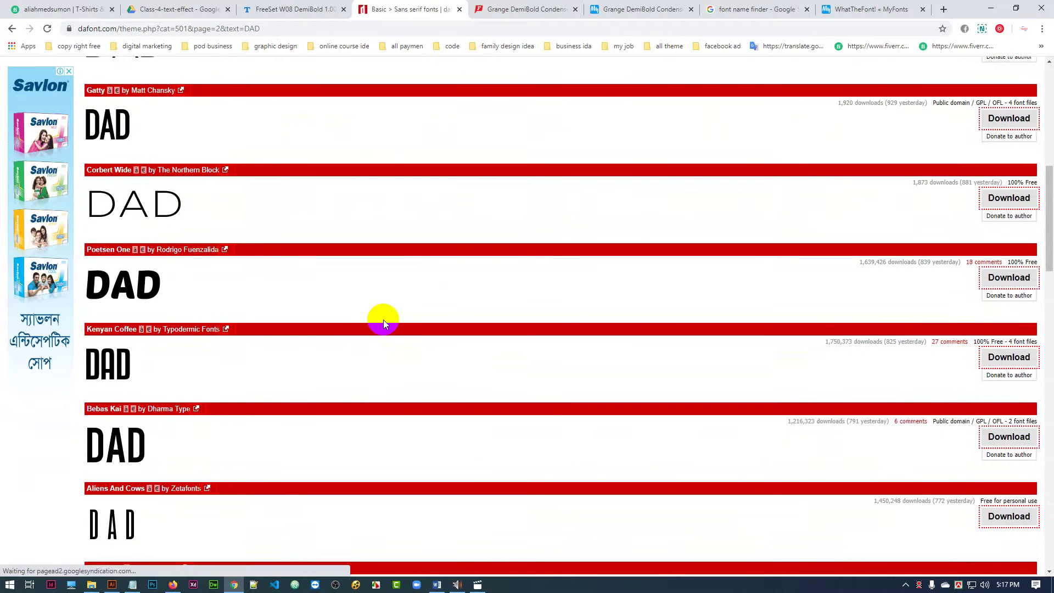
{"action": "scroll", "coordinate": [383, 320], "scroll_direction": "down", "scroll_amount": 4}
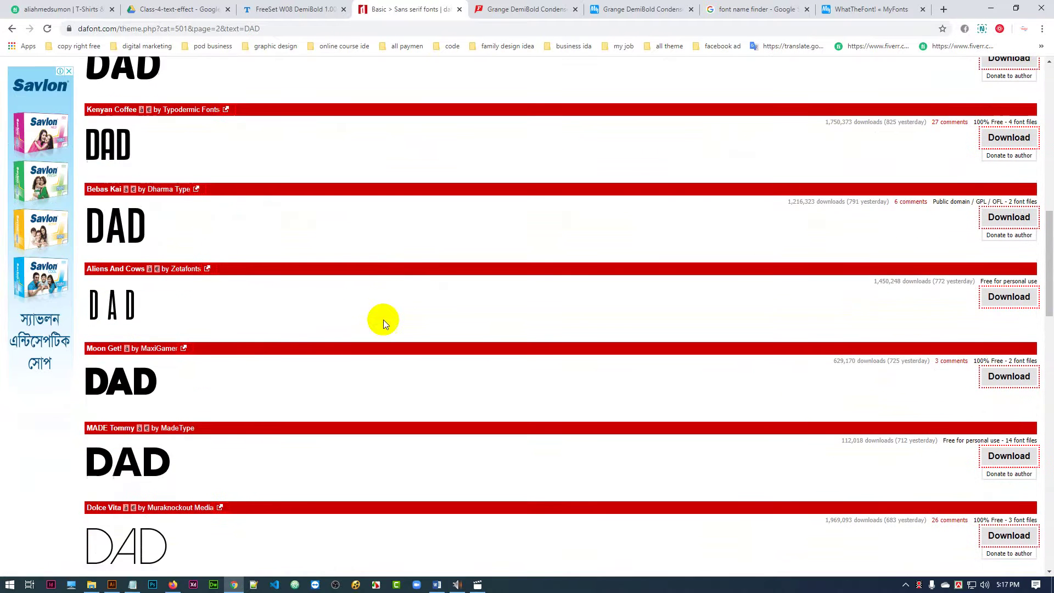
- Recheck the DAD sample in the WhatTheFont results, and compare it with the remaining DAD previews on page 2 of DaFont's Sans serif fonts
{"action": "left_click", "coordinate": [867, 9]}
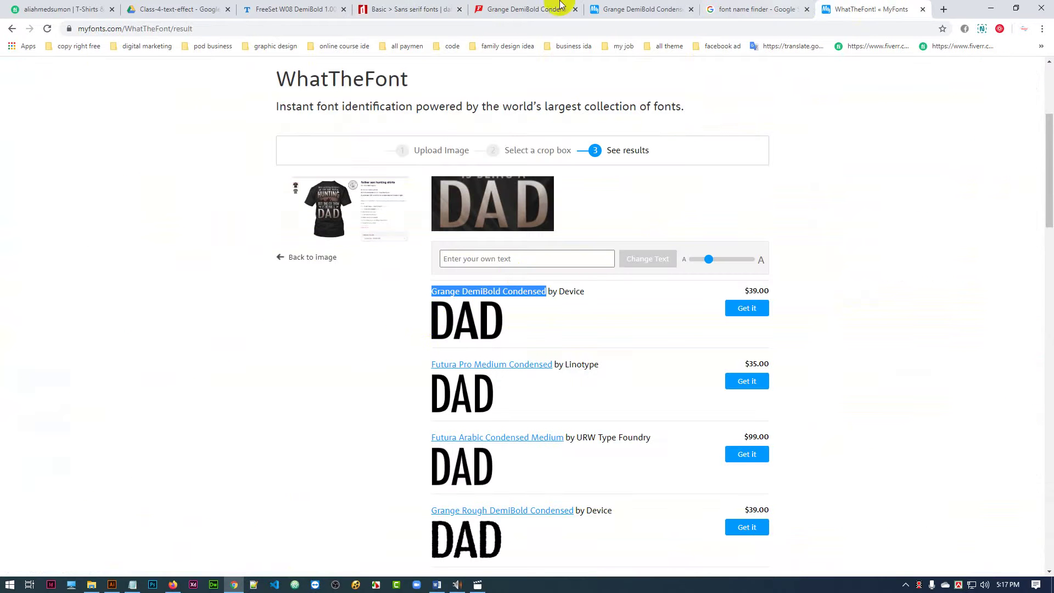
{"action": "left_click", "coordinate": [373, 9]}
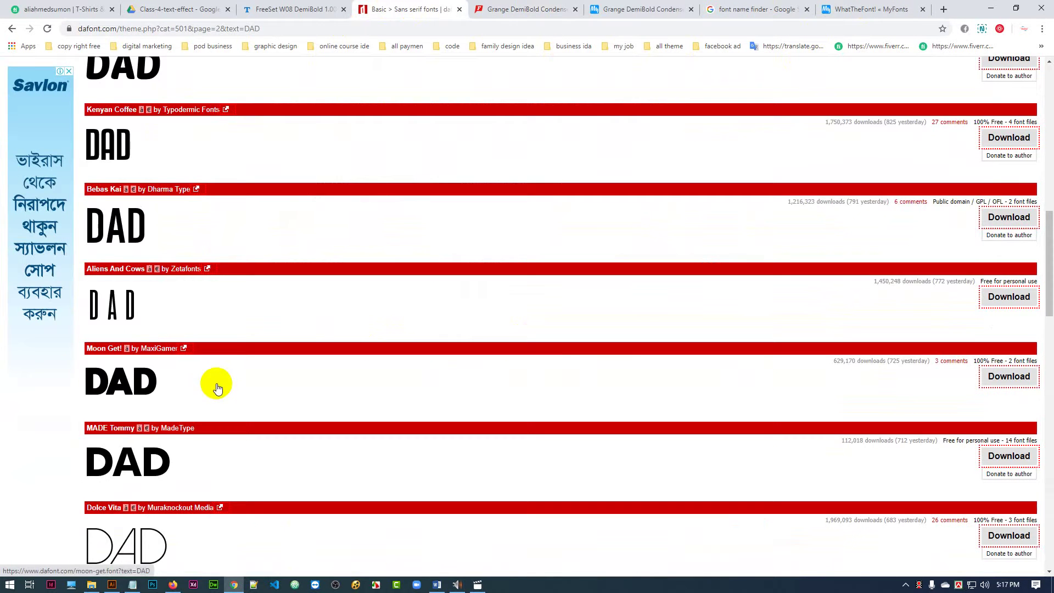
{"action": "scroll", "coordinate": [214, 379], "scroll_direction": "up", "scroll_amount": 2}
{"action": "scroll", "coordinate": [153, 341], "scroll_direction": "up", "scroll_amount": 3}
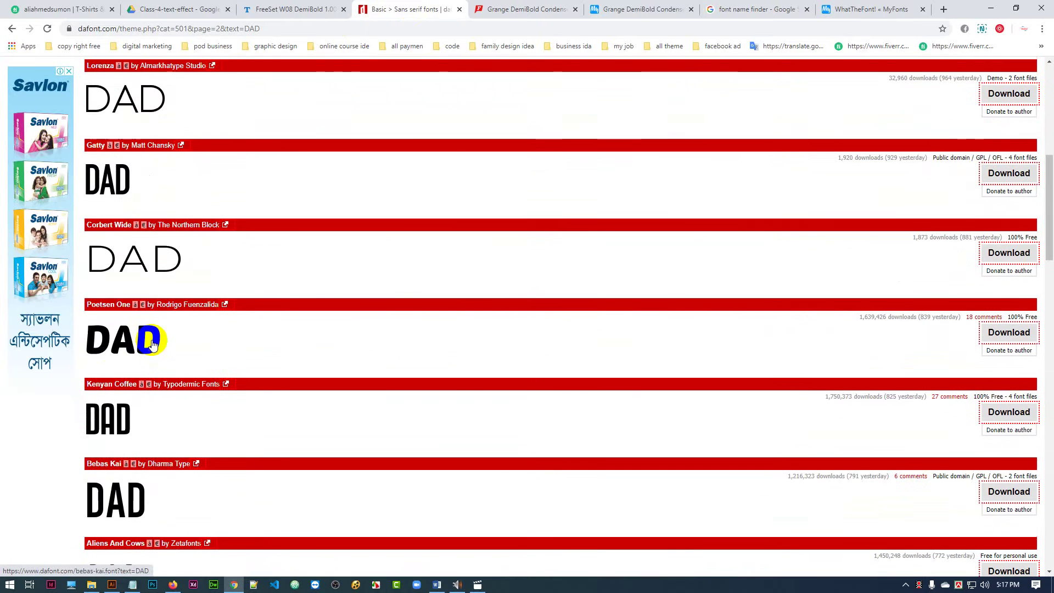
{"action": "scroll", "coordinate": [209, 256], "scroll_direction": "down", "scroll_amount": 6}
{"action": "scroll", "coordinate": [209, 256], "scroll_direction": "down", "scroll_amount": 7}
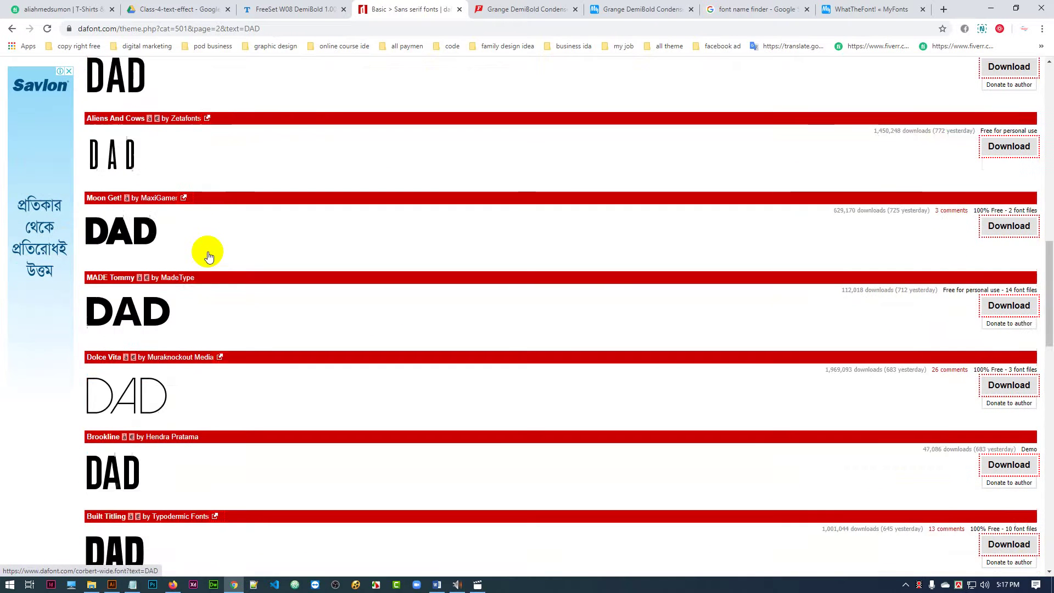
{"action": "scroll", "coordinate": [208, 253], "scroll_direction": "down", "scroll_amount": 5}
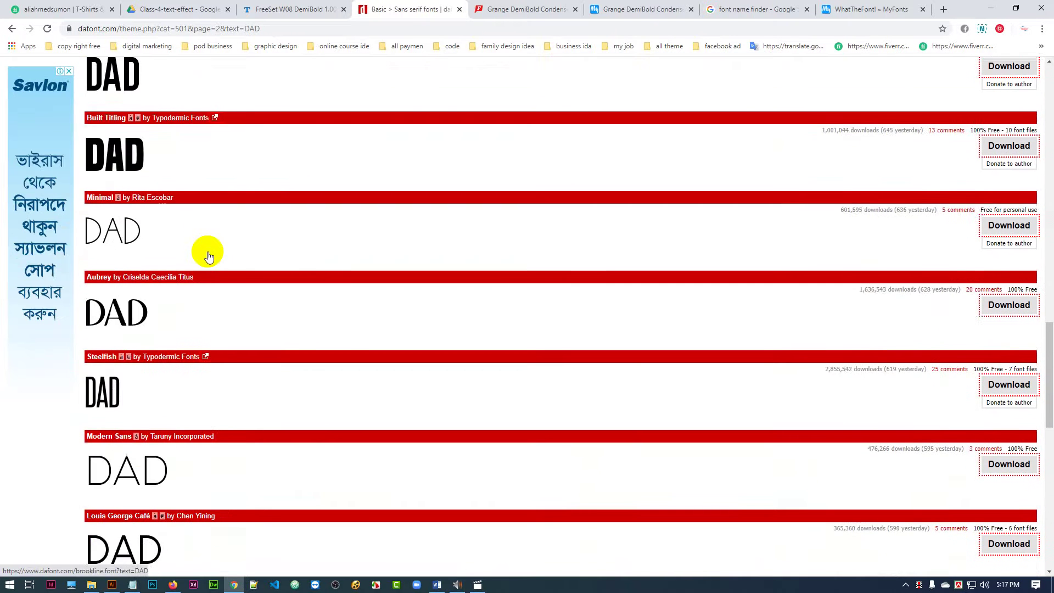
{"action": "scroll", "coordinate": [143, 395], "scroll_direction": "down", "scroll_amount": 4}
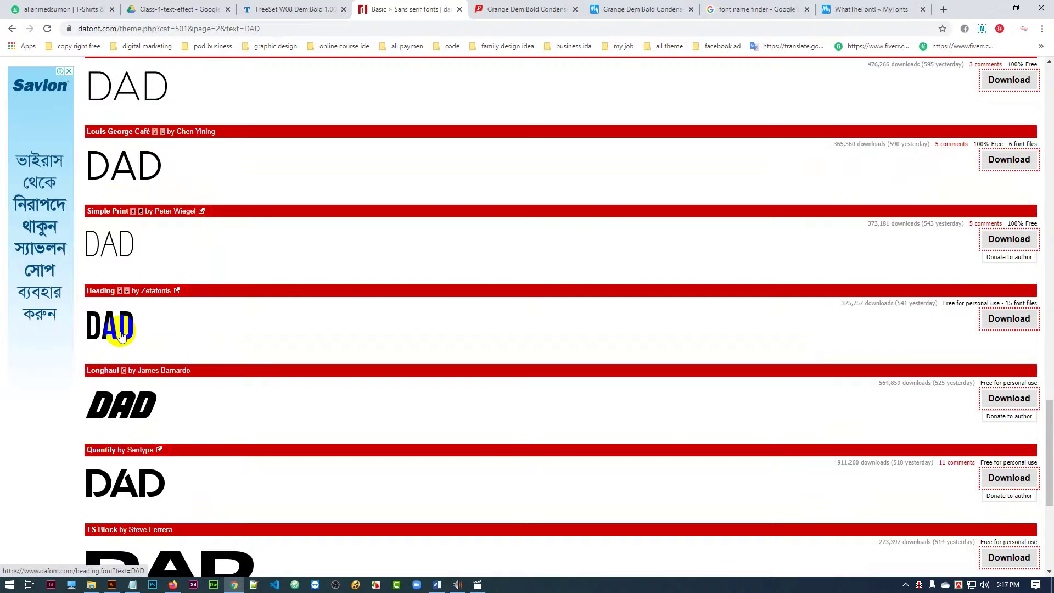
{"action": "scroll", "coordinate": [217, 329], "scroll_direction": "down", "scroll_amount": 4}
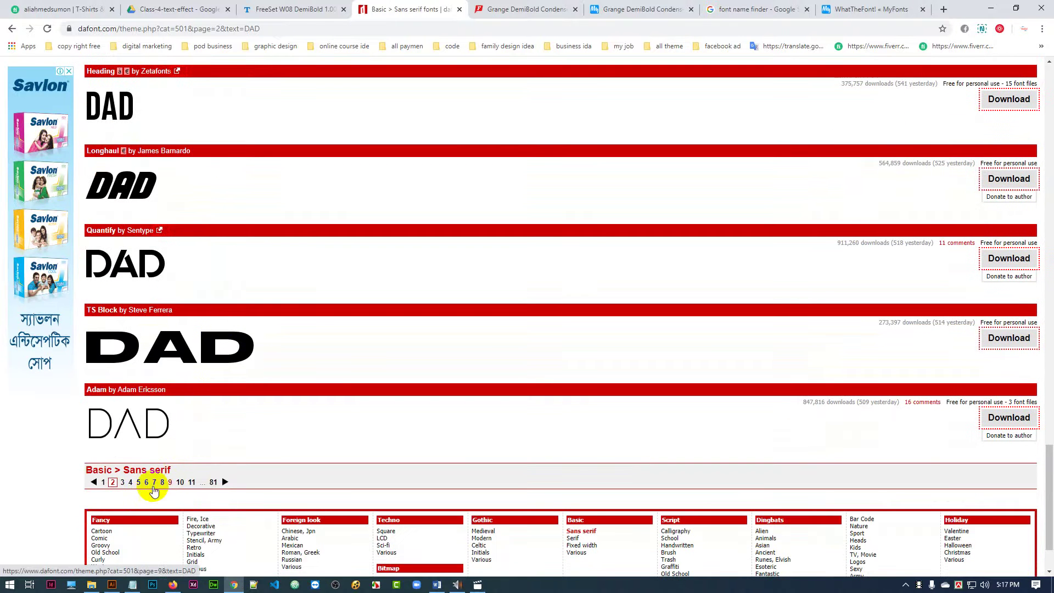
- Open page 3 of the Sans serif fonts and look through its DAD previews for a similar typeface
{"action": "left_click", "coordinate": [122, 482]}
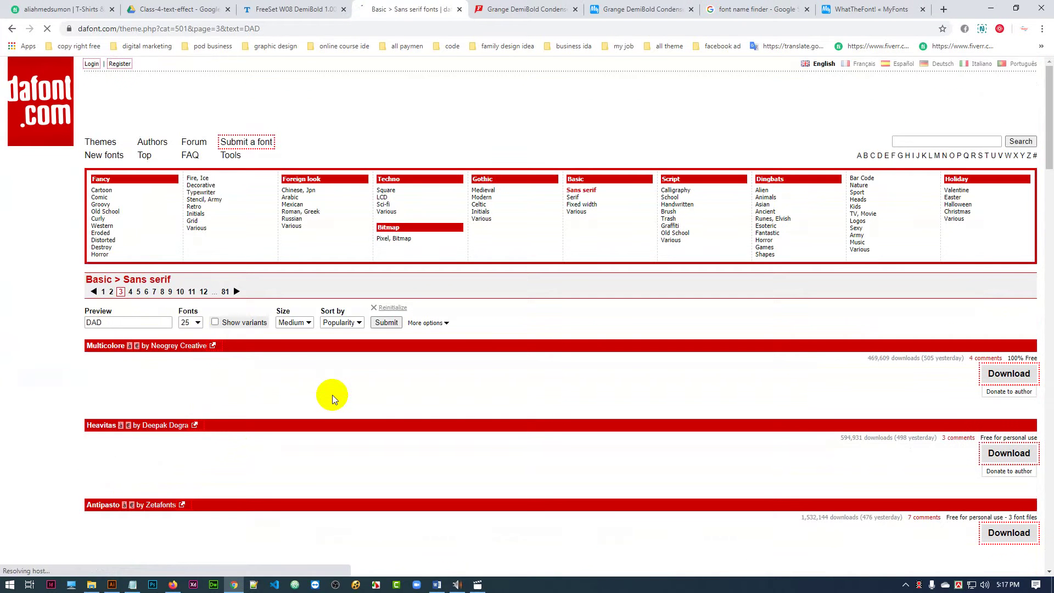
{"action": "scroll", "coordinate": [332, 393], "scroll_direction": "down", "scroll_amount": 7}
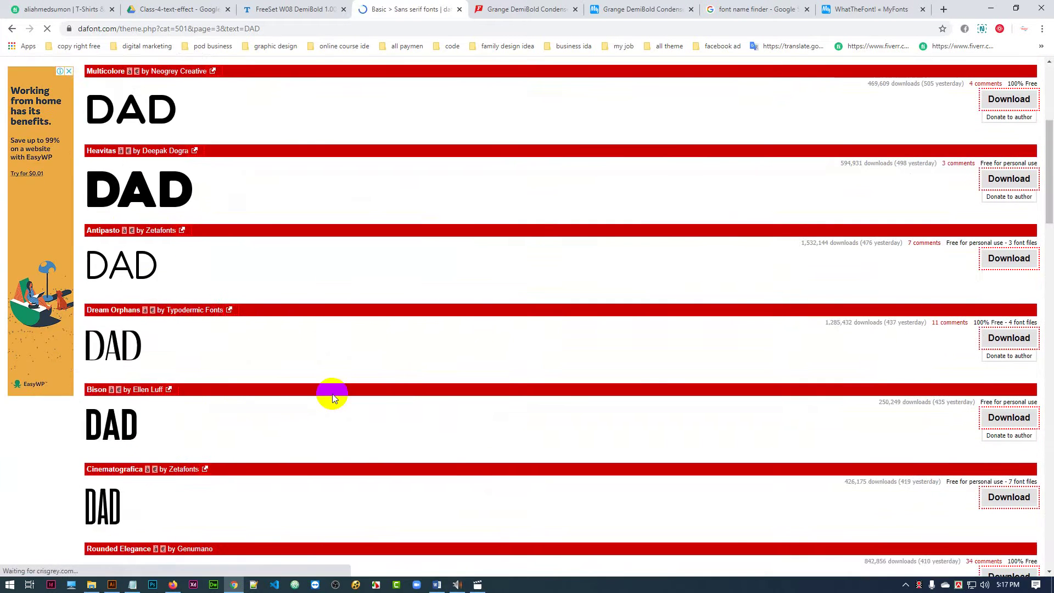
{"action": "scroll", "coordinate": [332, 394], "scroll_direction": "down", "scroll_amount": 1}
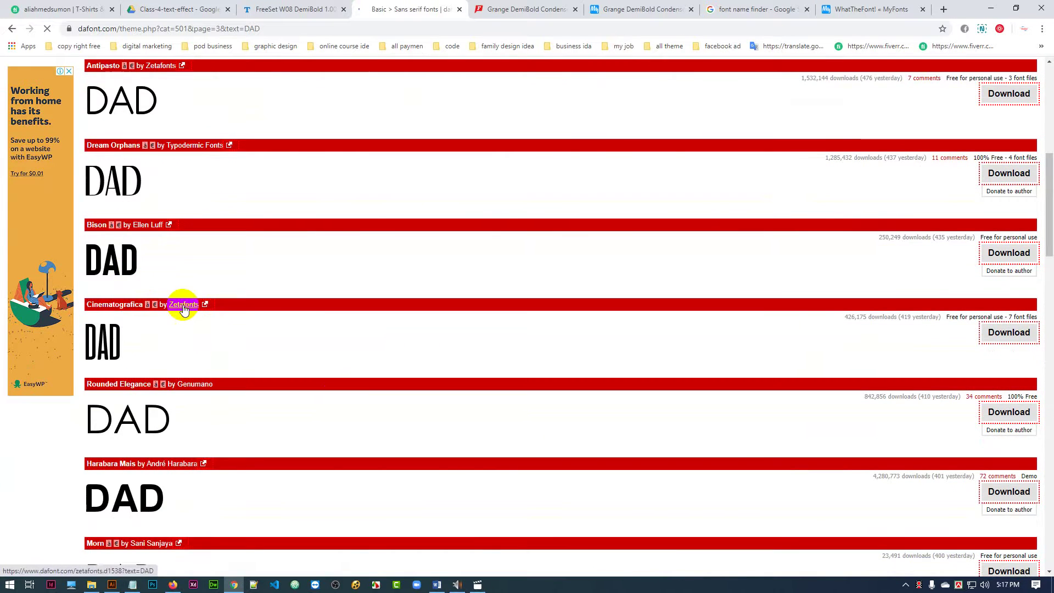
{"action": "scroll", "coordinate": [182, 305], "scroll_direction": "down", "scroll_amount": 3}
{"action": "scroll", "coordinate": [182, 304], "scroll_direction": "down", "scroll_amount": 9}
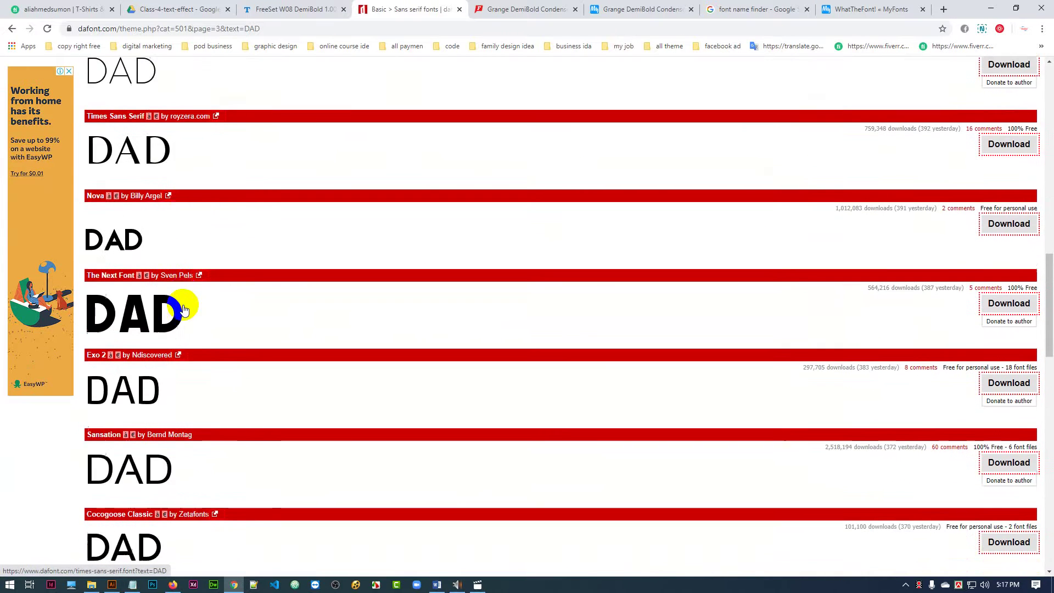
{"action": "scroll", "coordinate": [184, 310], "scroll_direction": "down", "scroll_amount": 9}
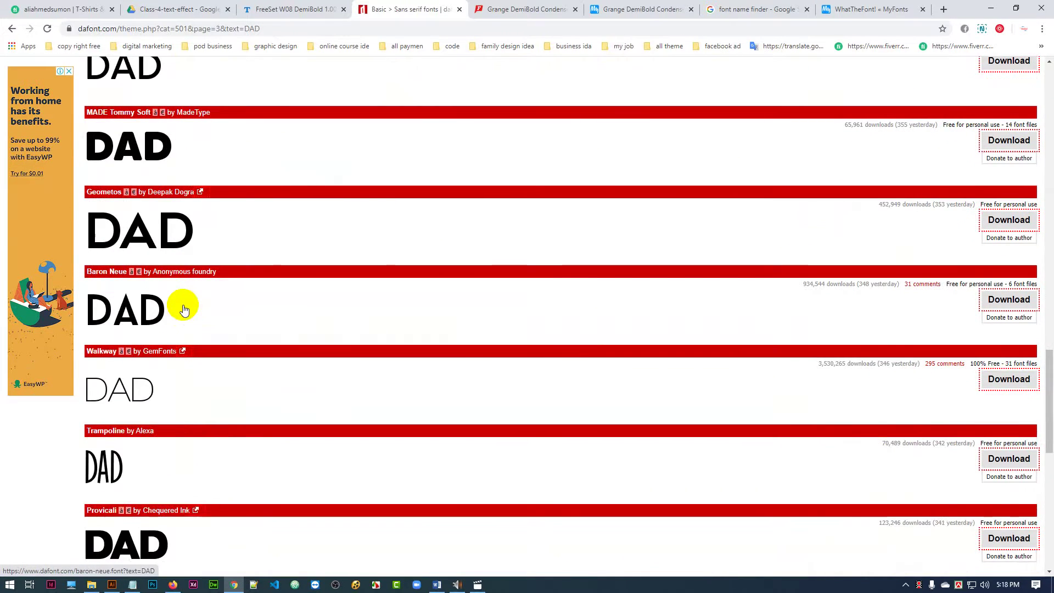
{"action": "scroll", "coordinate": [184, 310], "scroll_direction": "down", "scroll_amount": 6}
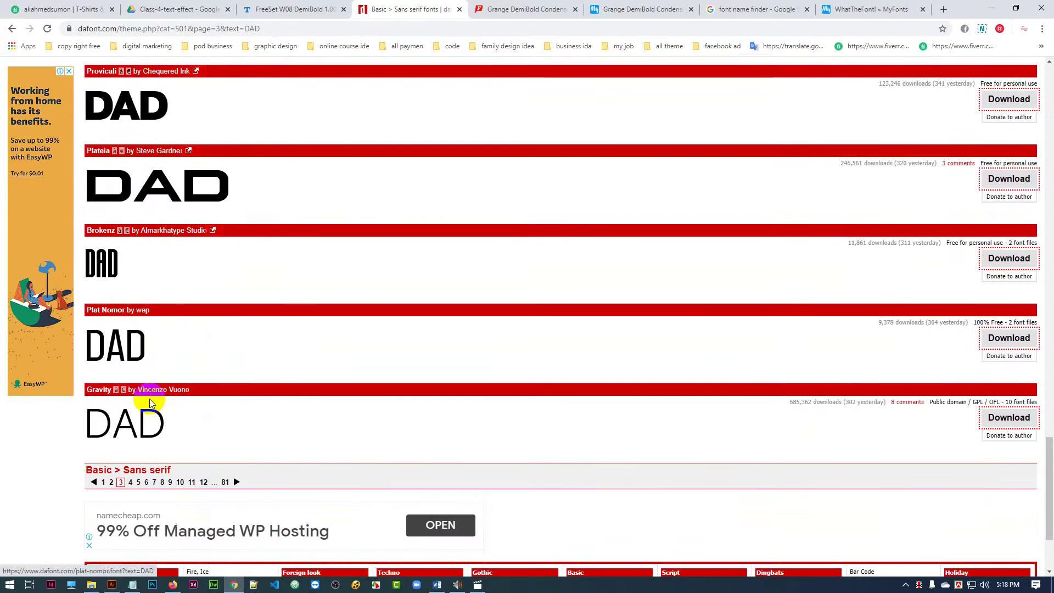
{"action": "scroll", "coordinate": [211, 339], "scroll_direction": "down", "scroll_amount": 2}
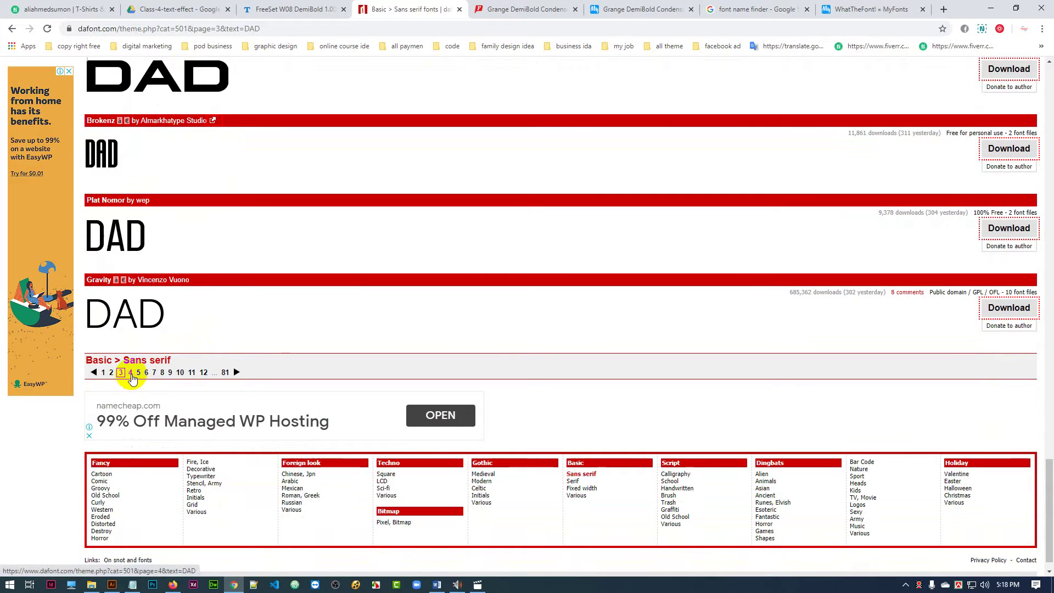
- Look through the DAD previews on page 4 of the Sans serif fonts, and return to page 1
{"action": "left_click", "coordinate": [131, 373]}
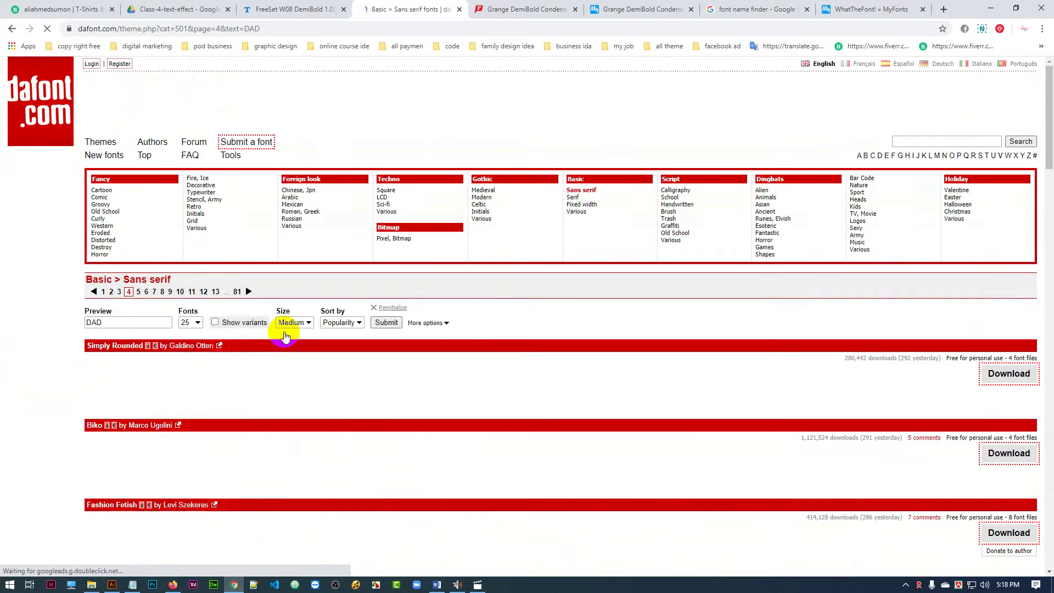
{"action": "scroll", "coordinate": [283, 332], "scroll_direction": "down", "scroll_amount": 5}
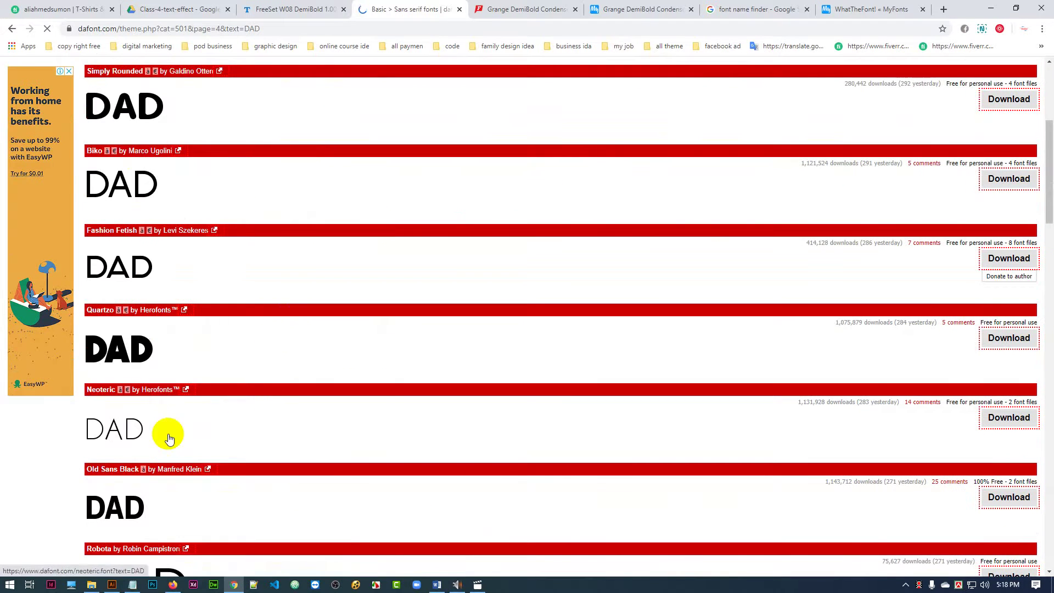
{"action": "scroll", "coordinate": [168, 439], "scroll_direction": "down", "scroll_amount": 5}
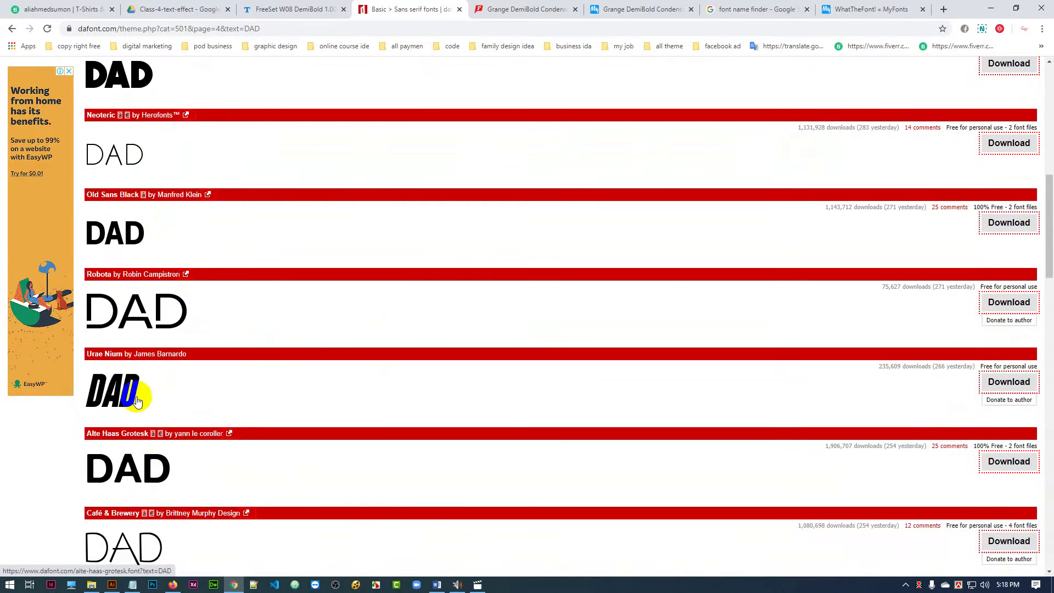
{"action": "scroll", "coordinate": [137, 401], "scroll_direction": "down", "scroll_amount": 9}
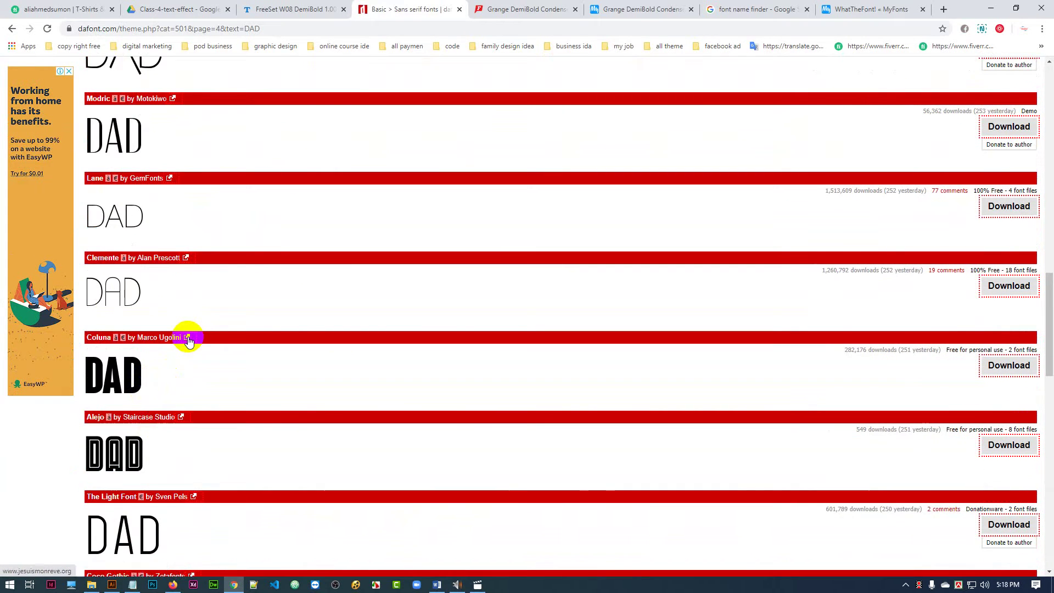
{"action": "scroll", "coordinate": [188, 341], "scroll_direction": "down", "scroll_amount": 4}
{"action": "scroll", "coordinate": [188, 341], "scroll_direction": "down", "scroll_amount": 10}
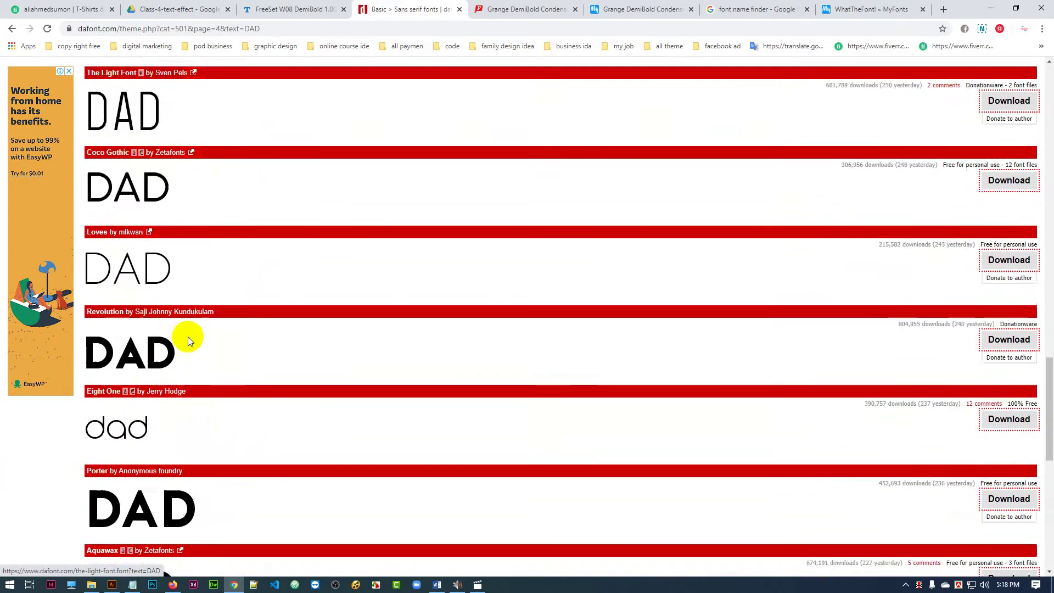
{"action": "scroll", "coordinate": [188, 341], "scroll_direction": "down", "scroll_amount": 3}
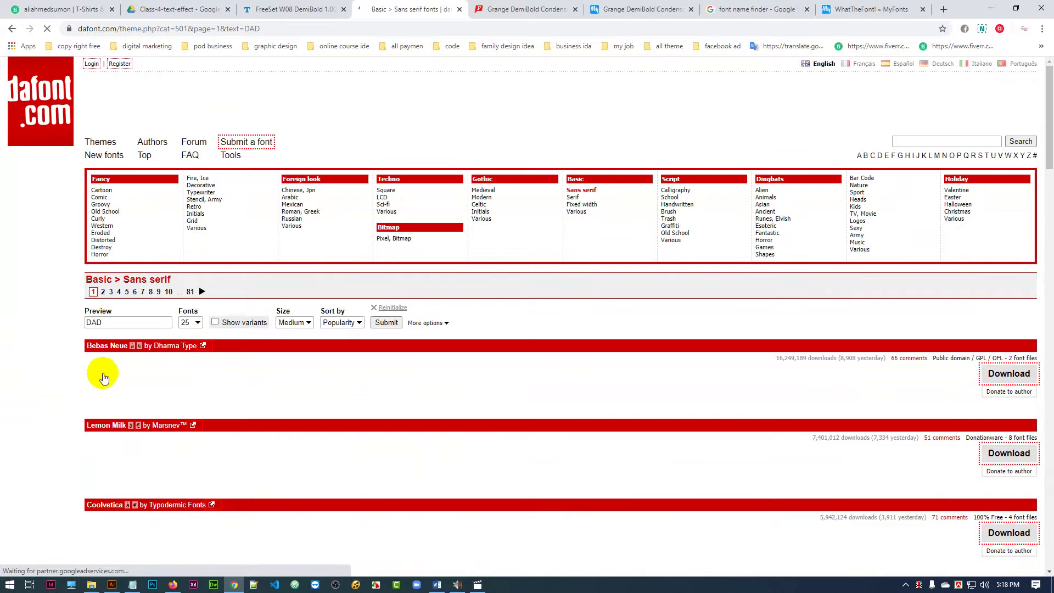
- Download the Bebas Neue font from the first page of Sans serif fonts as bebas_neue.zip into Downloads\Compressed
{"action": "scroll", "coordinate": [581, 289], "scroll_direction": "down", "scroll_amount": 4}
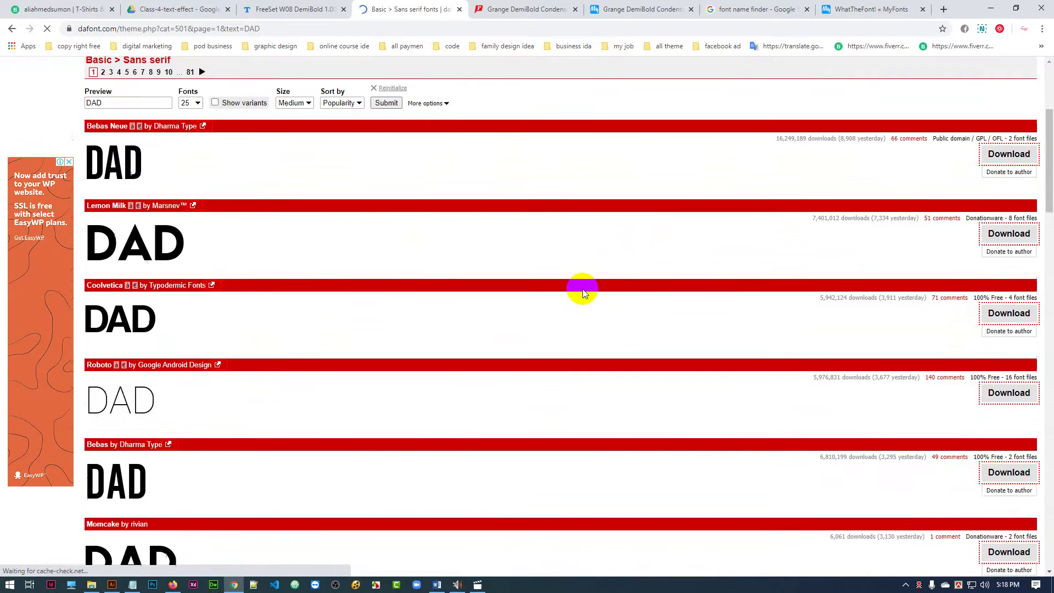
{"action": "scroll", "coordinate": [582, 289], "scroll_direction": "down", "scroll_amount": 4}
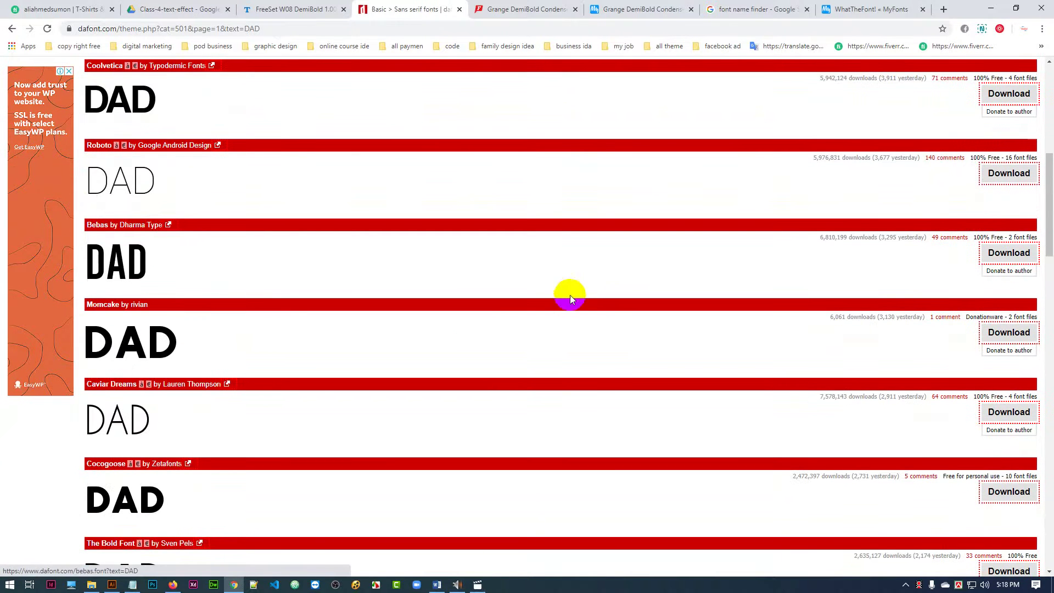
{"action": "scroll", "coordinate": [431, 344], "scroll_direction": "up", "scroll_amount": 4}
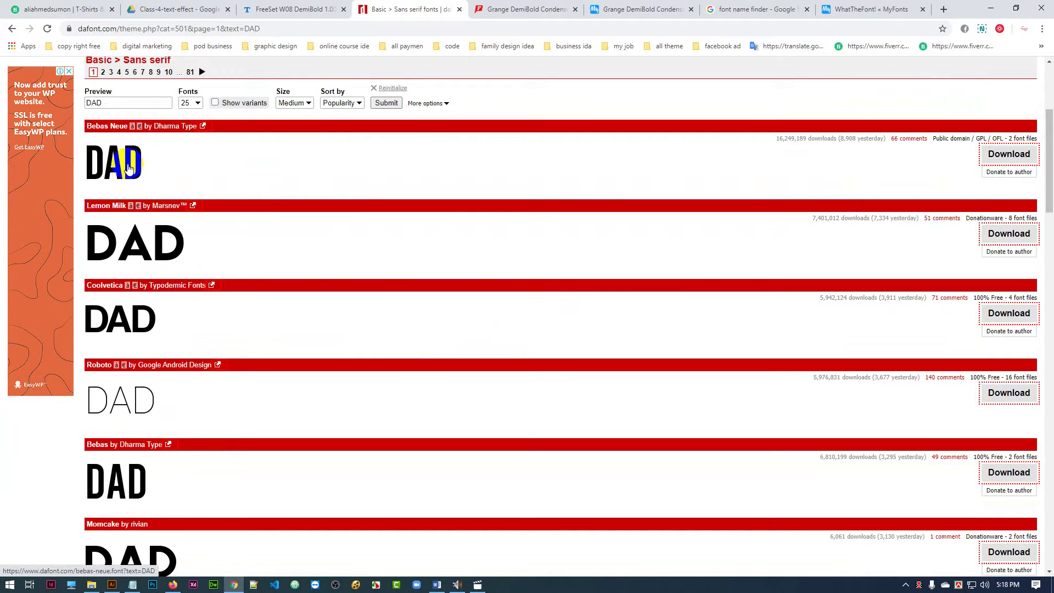
{"action": "left_click", "coordinate": [1010, 155]}
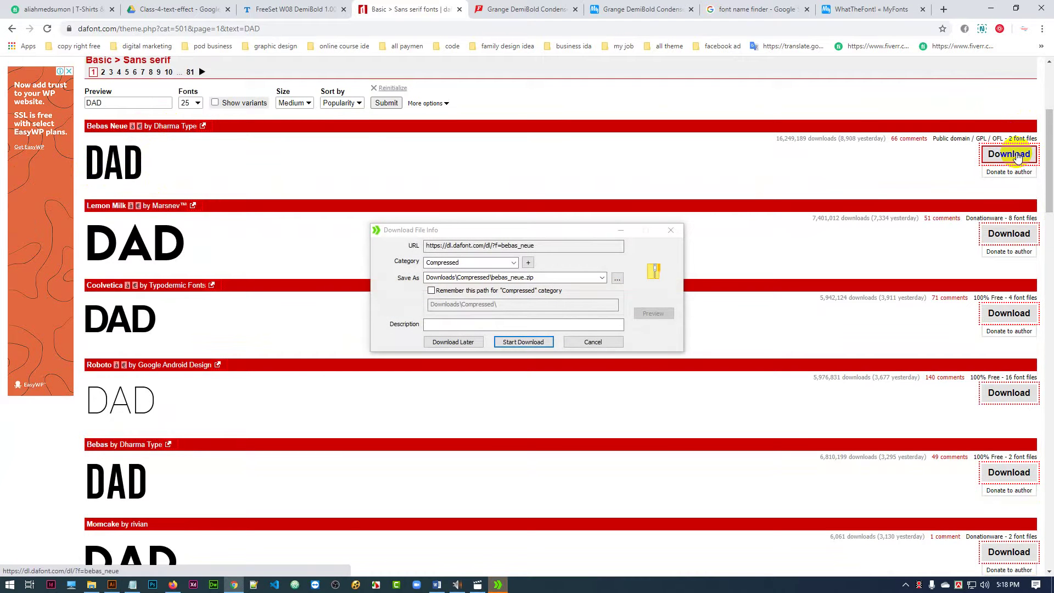
{"action": "left_click", "coordinate": [518, 342]}
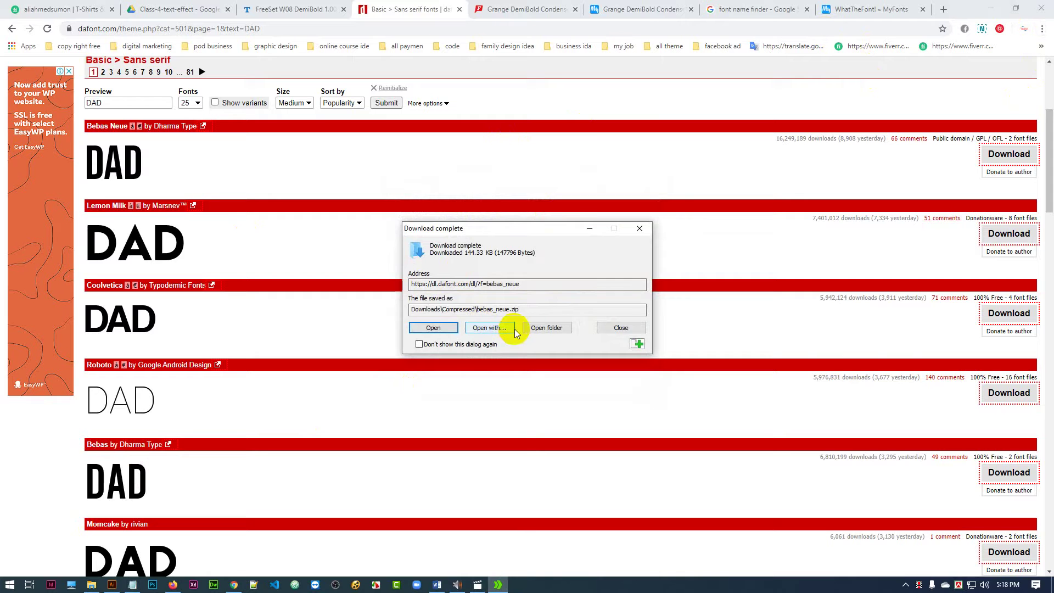
- Open the download's containing folder, cut bebas_neue.zip for moving, and close the folder
{"action": "left_click", "coordinate": [547, 329]}
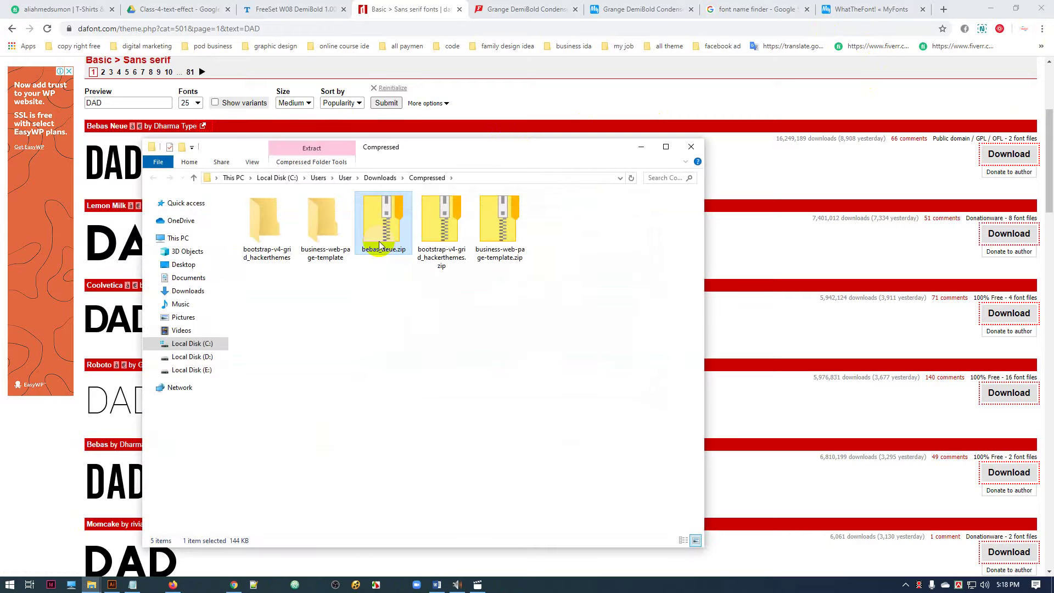
{"action": "key", "text": "ctrl+x"}
{"action": "left_click", "coordinate": [690, 146]}
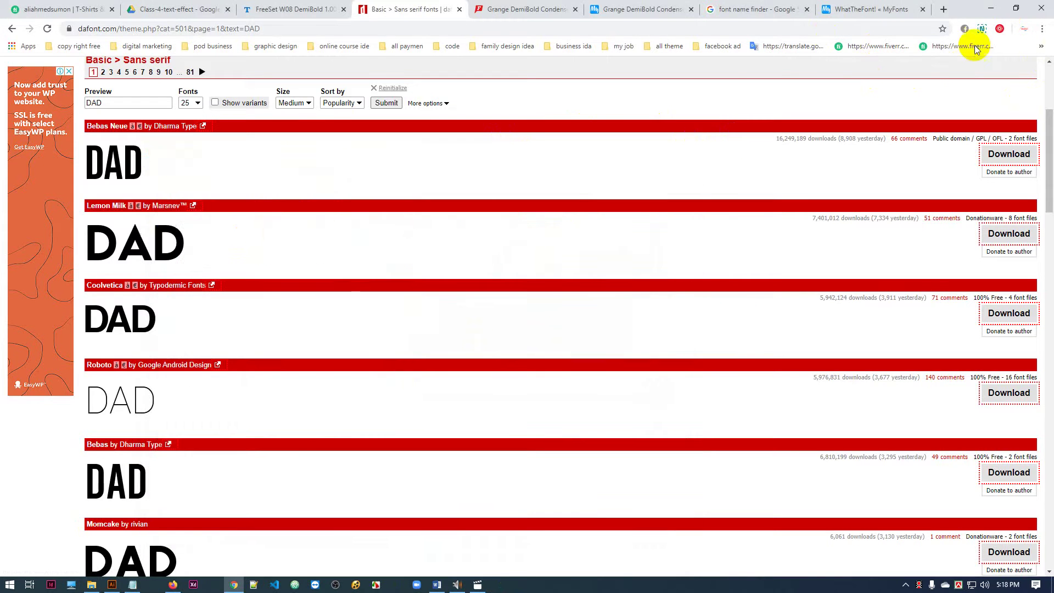
- Minimize all open windows to reach the desktop, and paste bebas_neue.zip into an empty area there
{"action": "left_click", "coordinate": [991, 10]}
{"action": "left_click", "coordinate": [989, 7]}
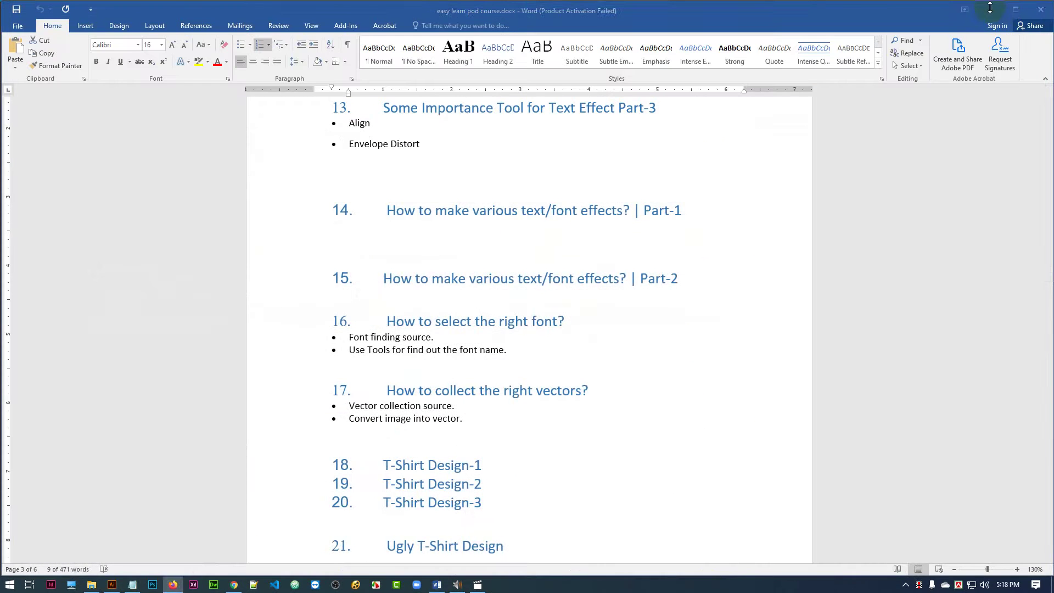
{"action": "left_click", "coordinate": [991, 9]}
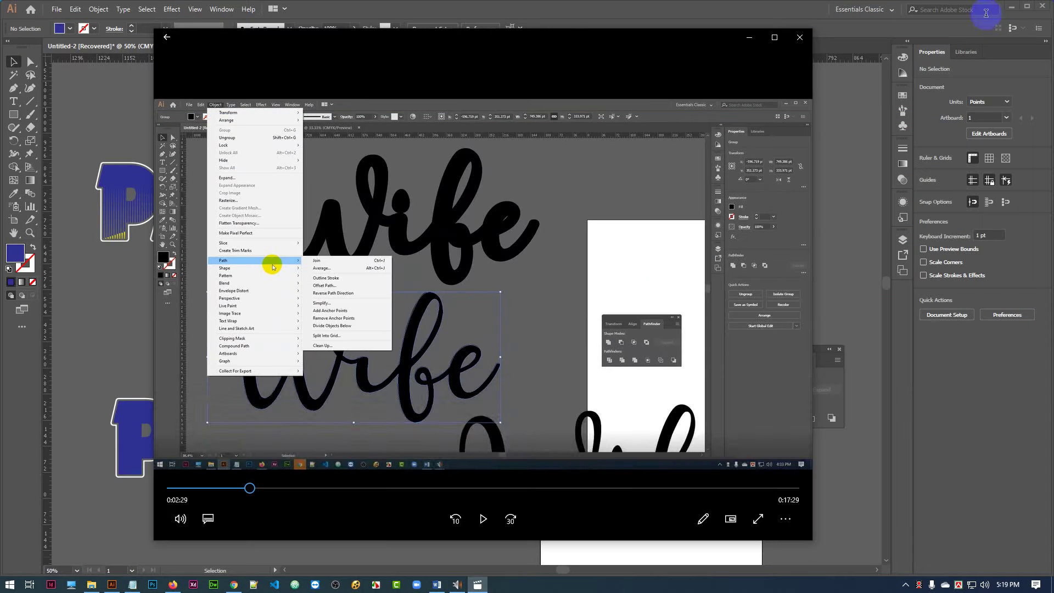
{"action": "left_click", "coordinate": [749, 39]}
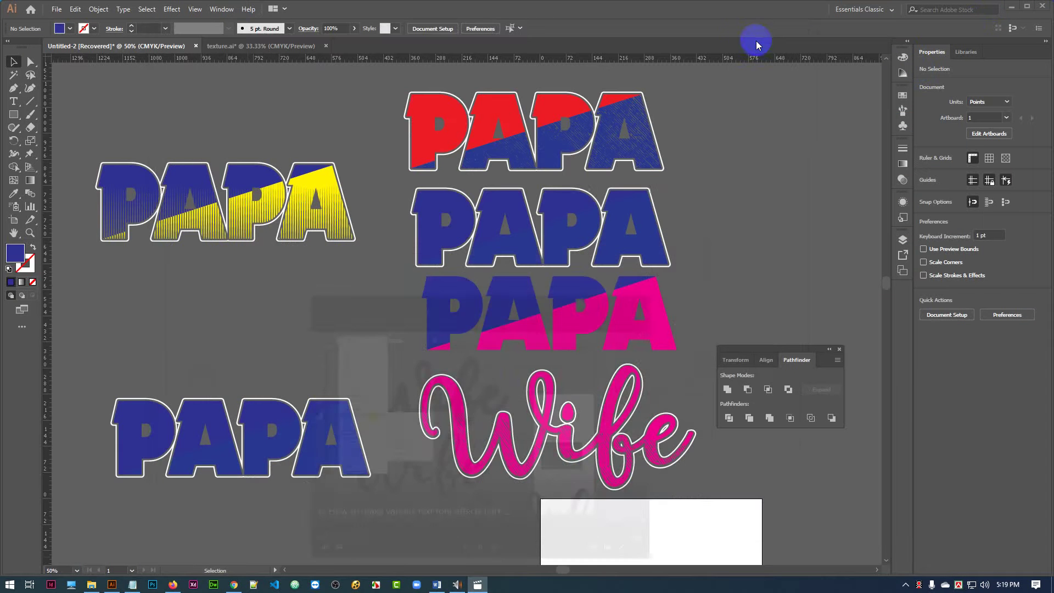
{"action": "left_click", "coordinate": [1011, 7]}
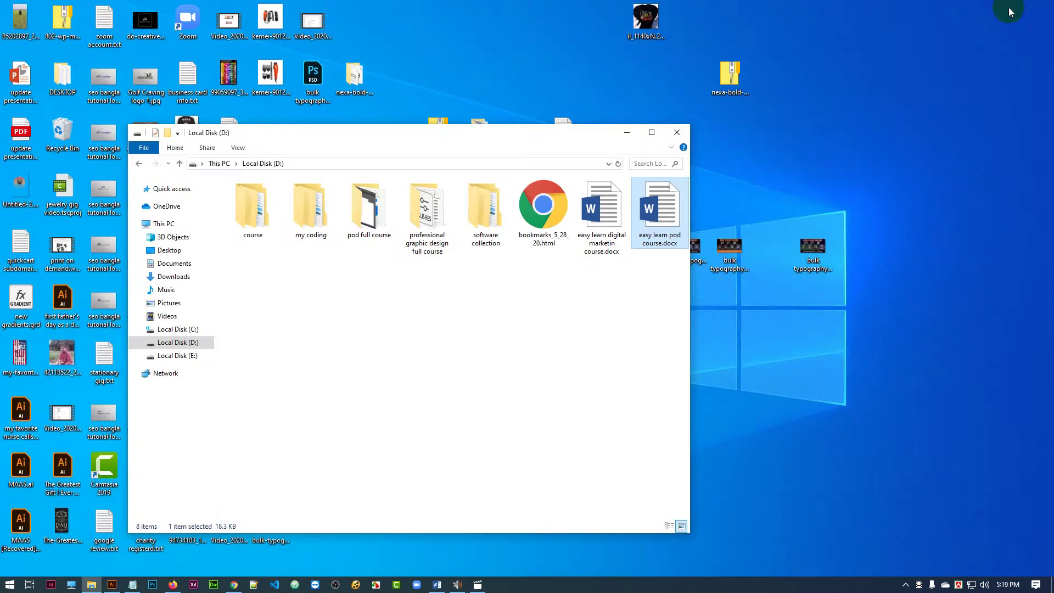
{"action": "left_click", "coordinate": [628, 133]}
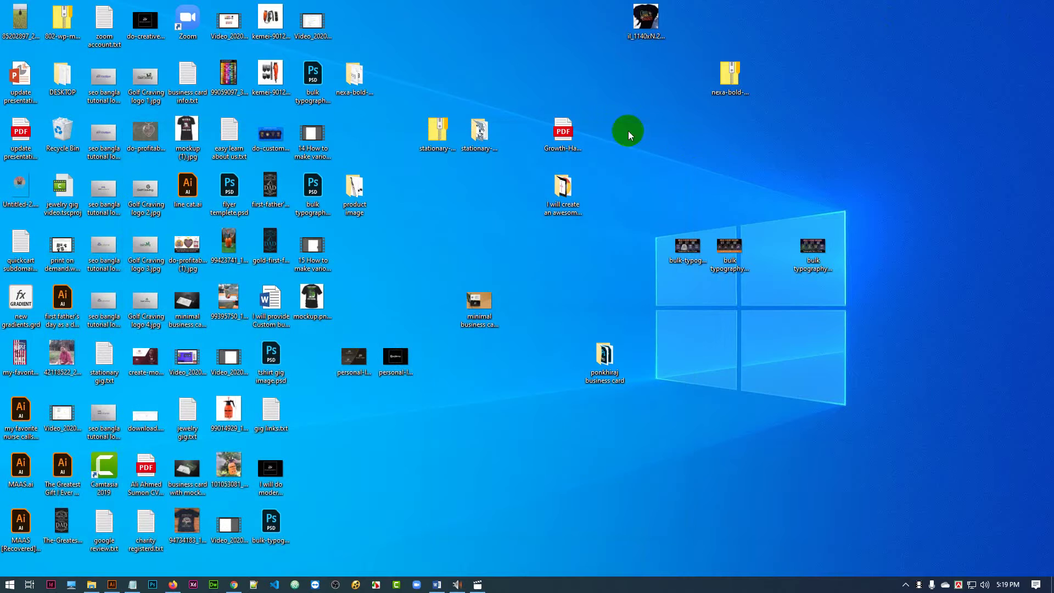
{"action": "right_click", "coordinate": [855, 111]}
{"action": "left_click", "coordinate": [884, 158]}
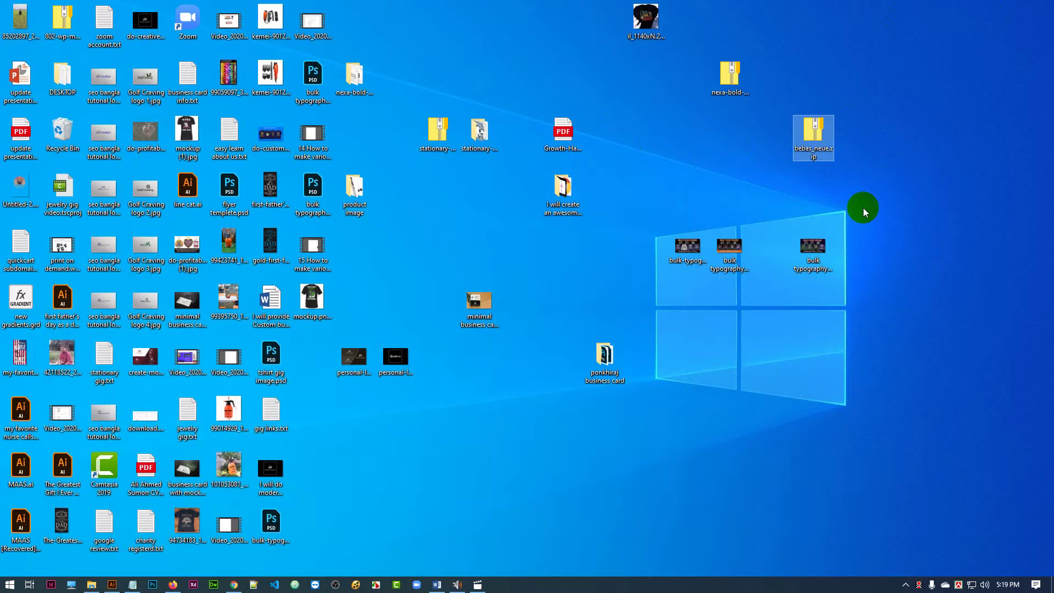
- Extract bebas_neue.zip into a bebas_neue folder on the desktop, and place that folder beside the archive
{"action": "left_click", "coordinate": [825, 148]}
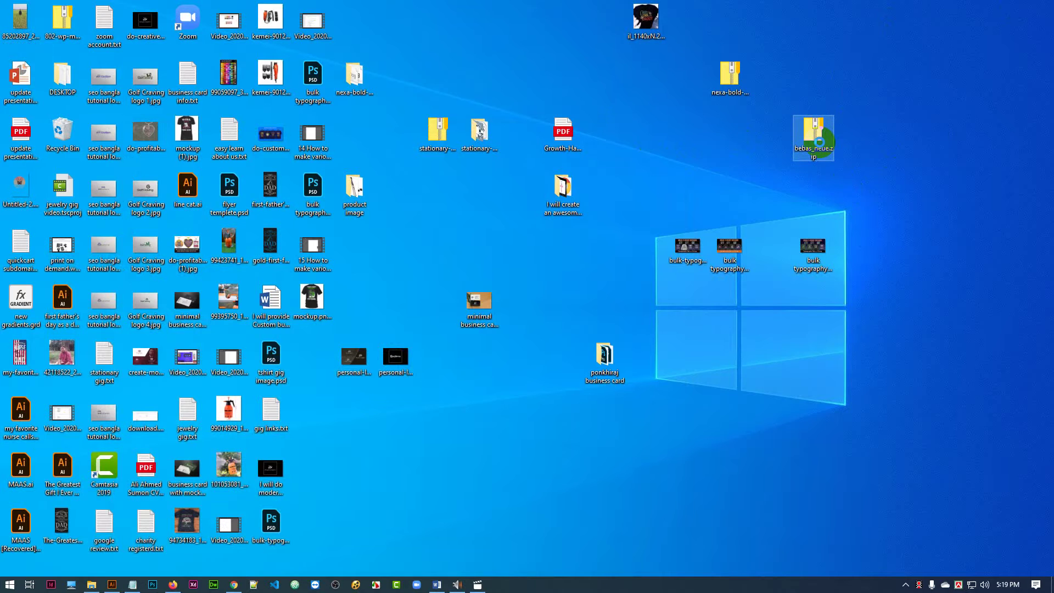
{"action": "right_click", "coordinate": [821, 145]}
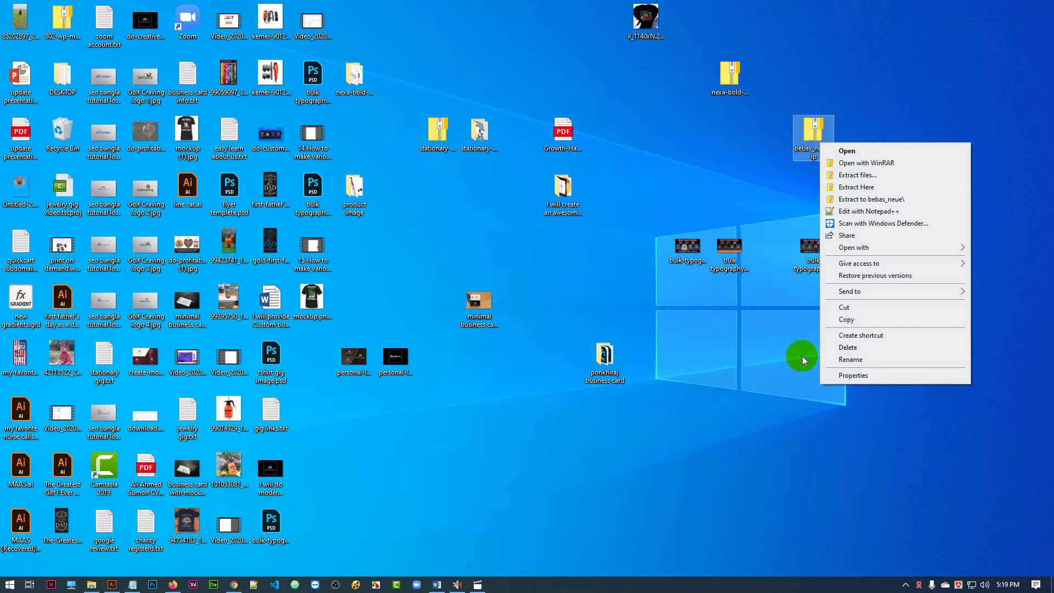
{"action": "left_click", "coordinate": [849, 176]}
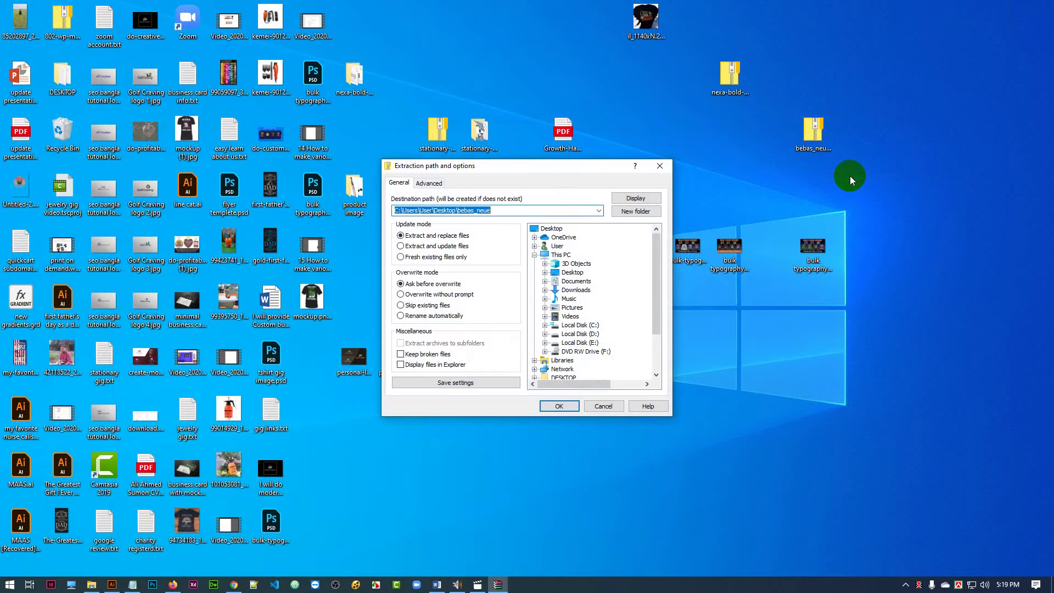
{"action": "left_click", "coordinate": [559, 406]}
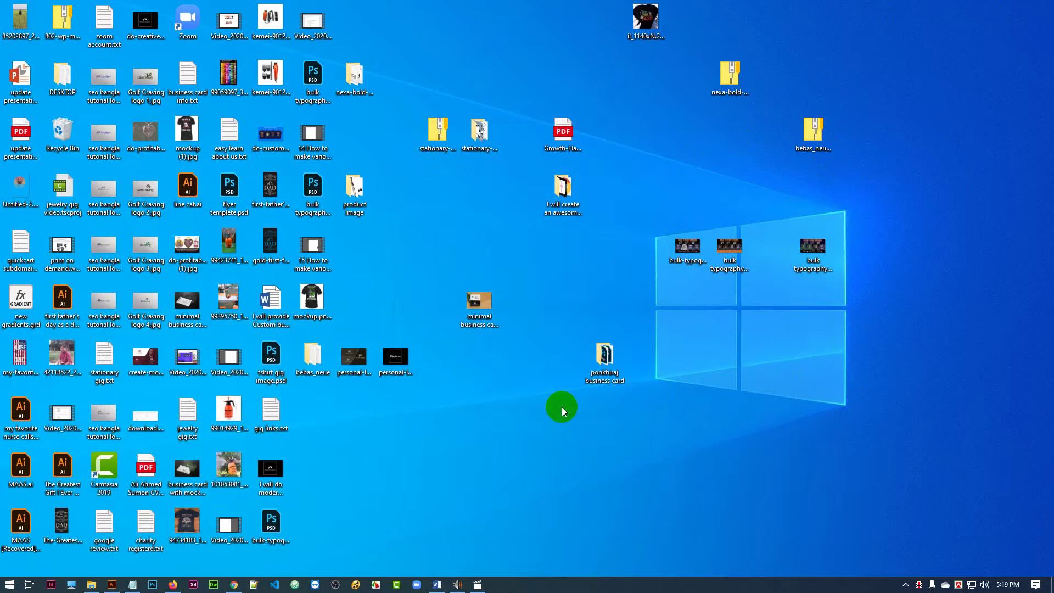
{"action": "left_click_drag", "start_coordinate": [310, 356], "coordinate": [858, 131]}
- Install BebasNeue-Regular.otf and BebasNeue-Regular.ttf from the bebas_neue folder for all users, replacing the already installed font
{"action": "double_click", "coordinate": [856, 133]}
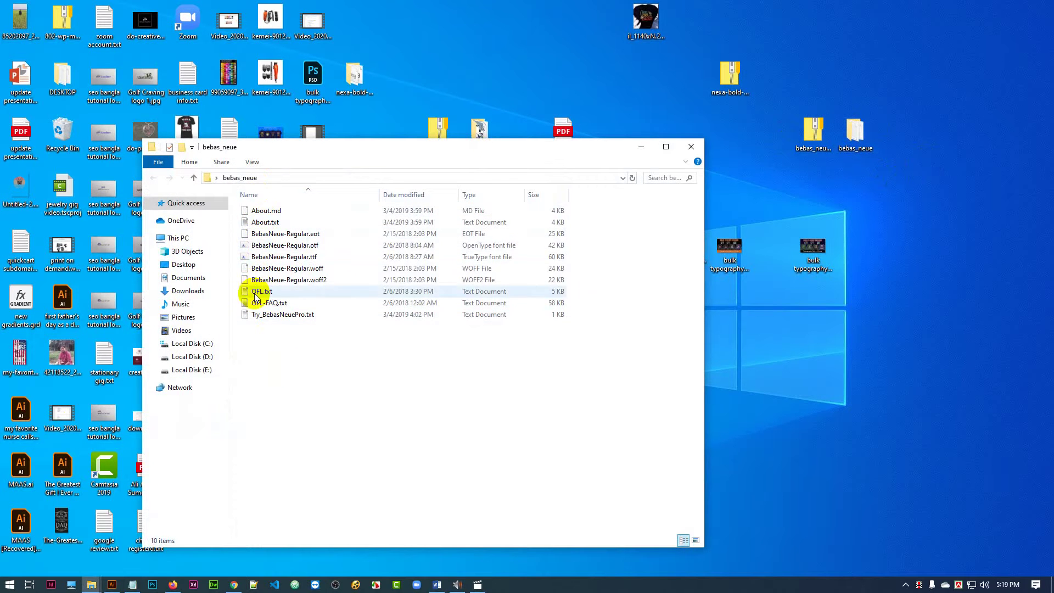
{"action": "left_click", "coordinate": [246, 247]}
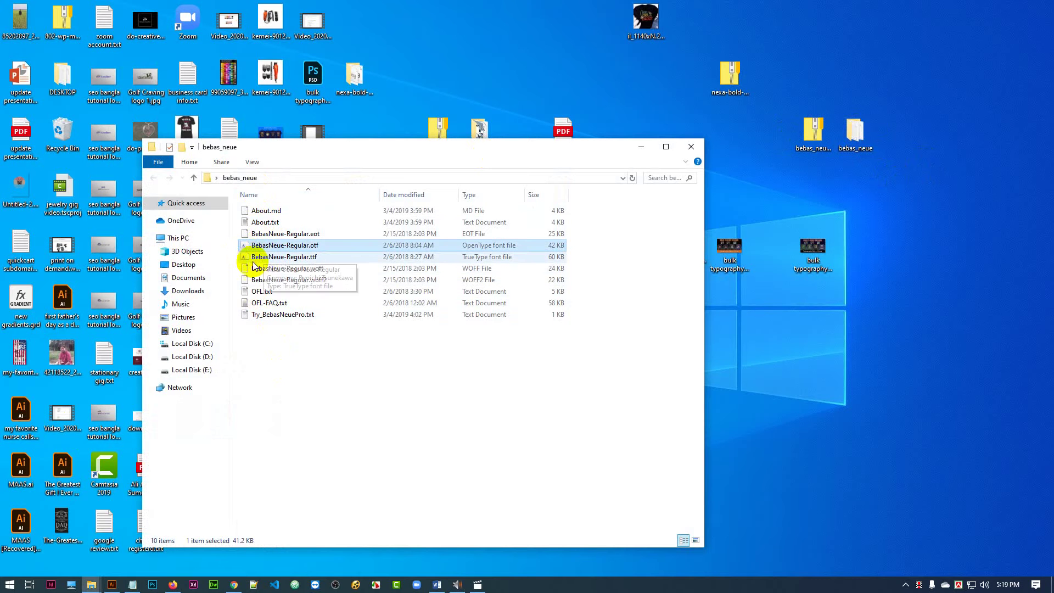
{"action": "left_click", "coordinate": [245, 258], "text": "ctrl"}
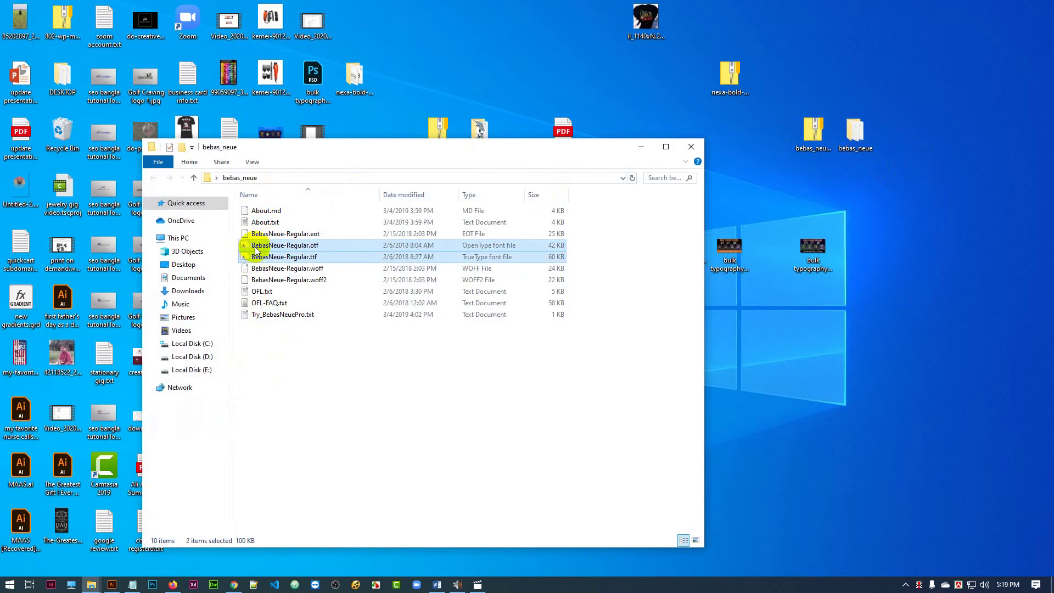
{"action": "right_click", "coordinate": [297, 247]}
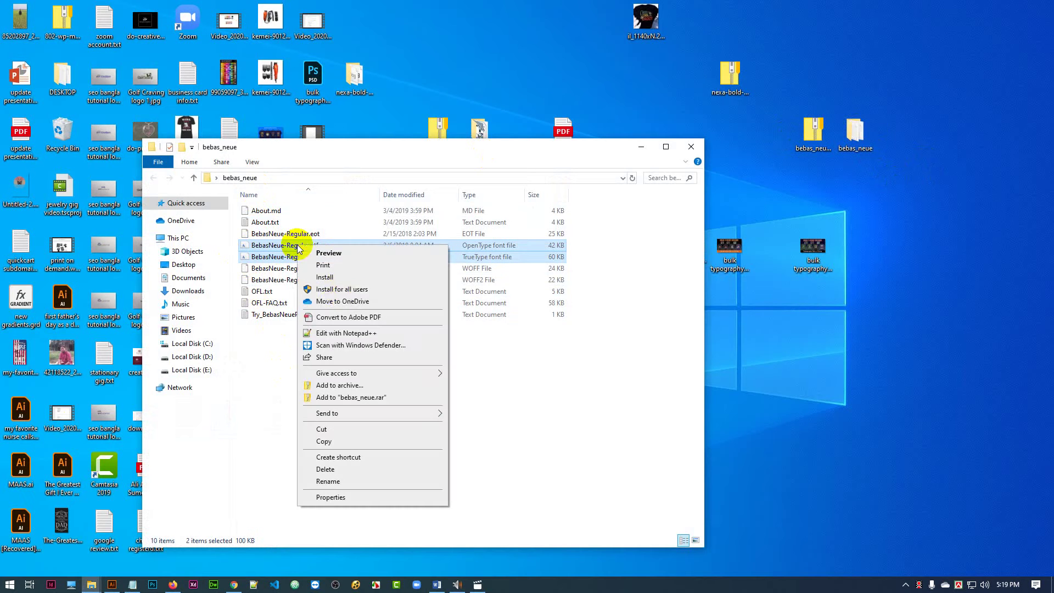
{"action": "left_click", "coordinate": [342, 289]}
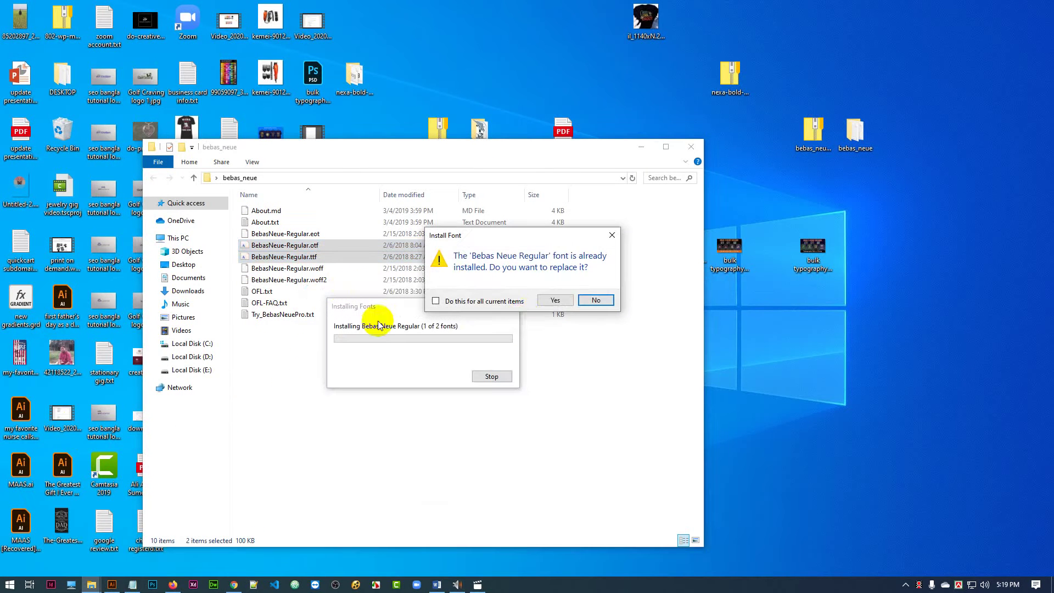
{"action": "left_click", "coordinate": [554, 301]}
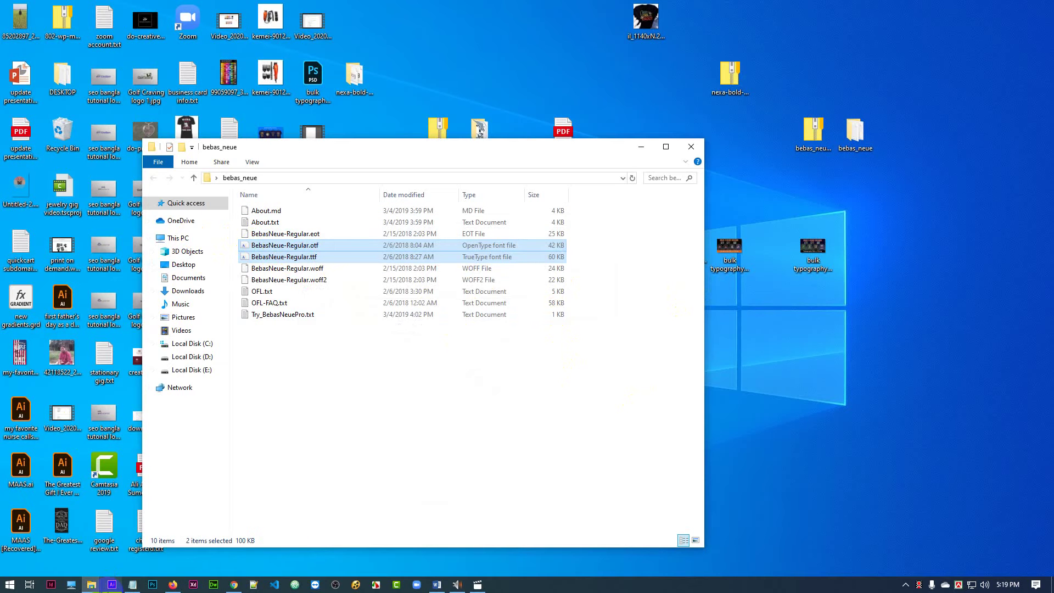
- Copy the name BebasNeue-Regular from the OTF file, minimize the folder, and switch to Illustrator
{"action": "left_click", "coordinate": [113, 586]}
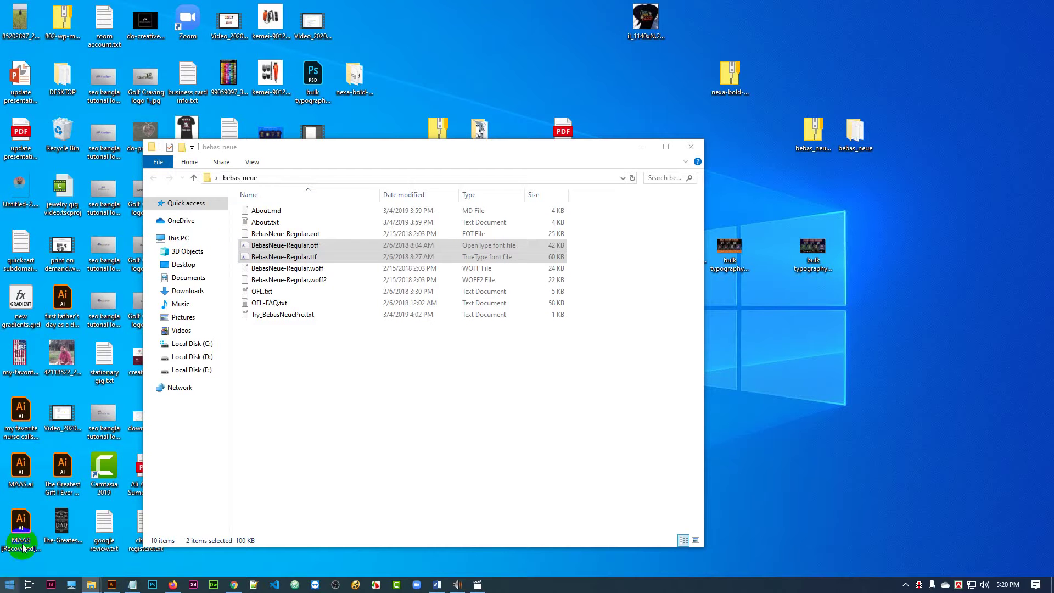
{"action": "mouse_move", "coordinate": [114, 586]}
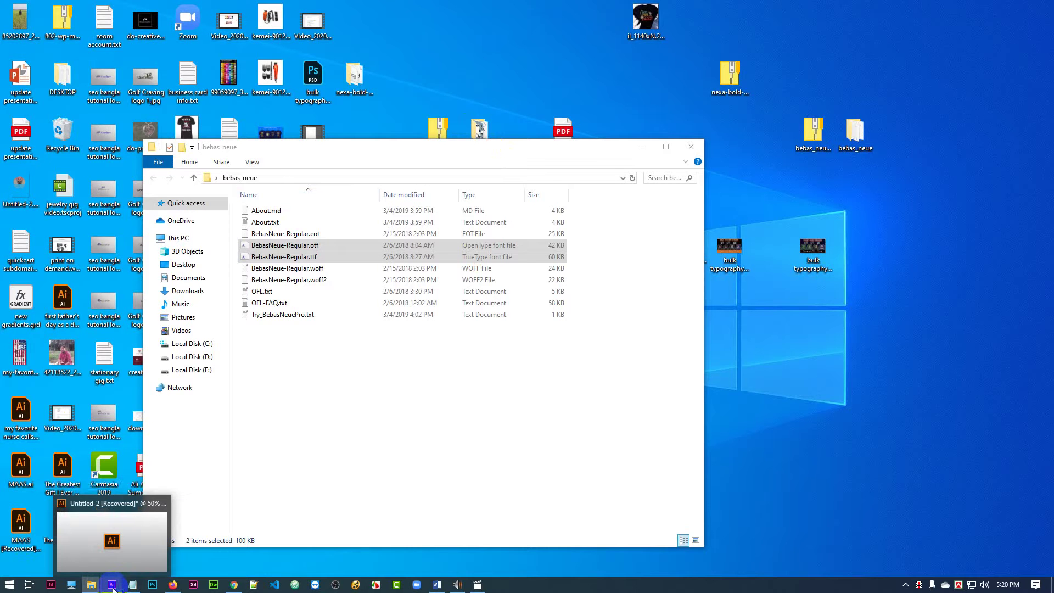
{"action": "left_click", "coordinate": [113, 585]}
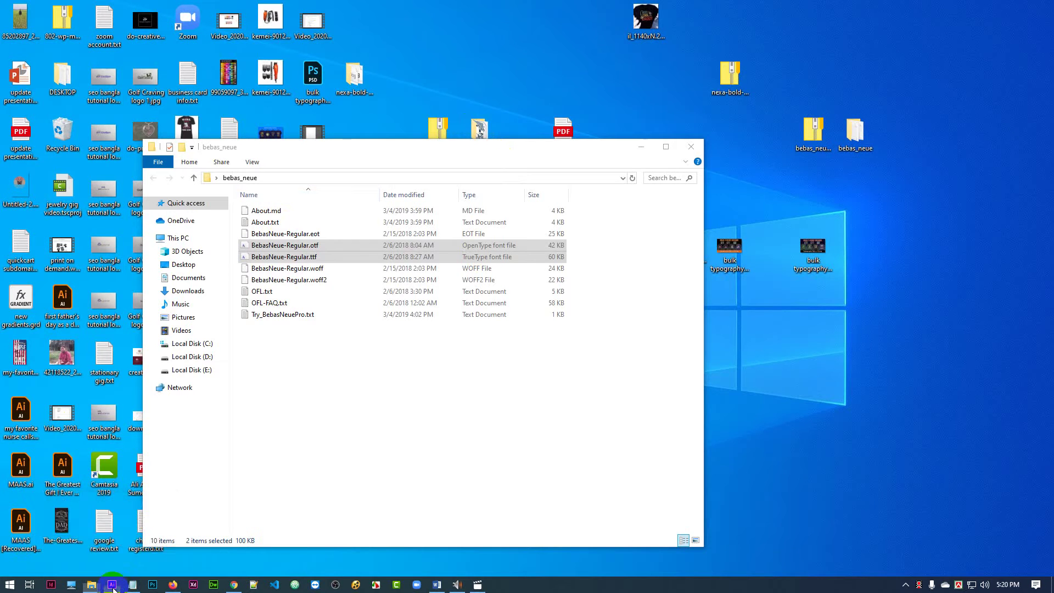
{"action": "right_click", "coordinate": [311, 250]}
{"action": "left_click", "coordinate": [342, 483]}
{"action": "key", "text": "ctrl+c"}
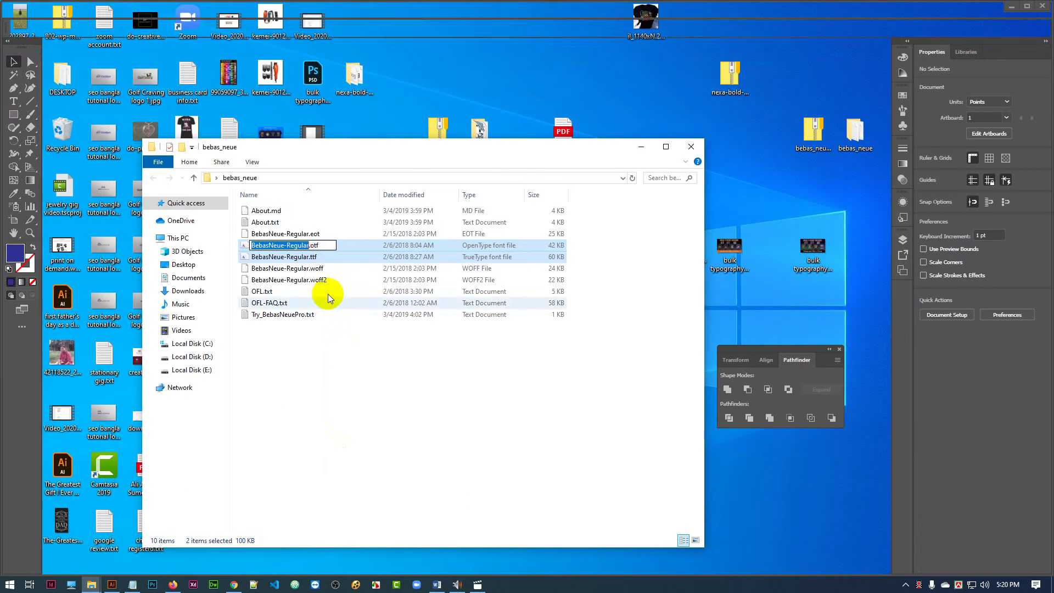
{"action": "left_click", "coordinate": [641, 147]}
- Add the point text DAD in the empty canvas area beside the striped yellow PAPA design, and move it slightly lower
{"action": "key", "text": "space"}
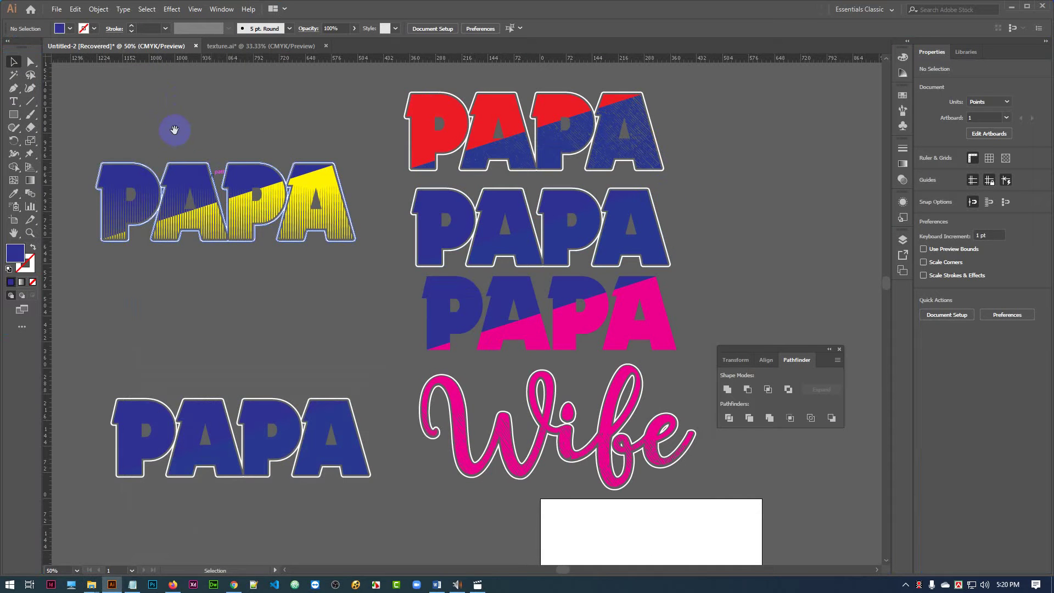
{"action": "left_click_drag", "start_coordinate": [172, 130], "coordinate": [561, 208]}
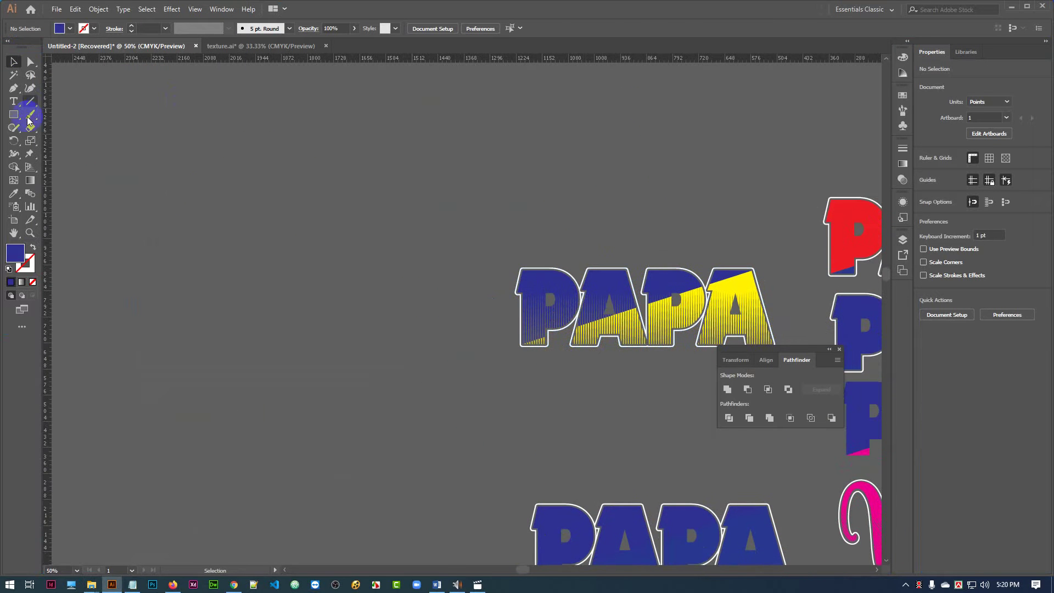
{"action": "left_click", "coordinate": [14, 101]}
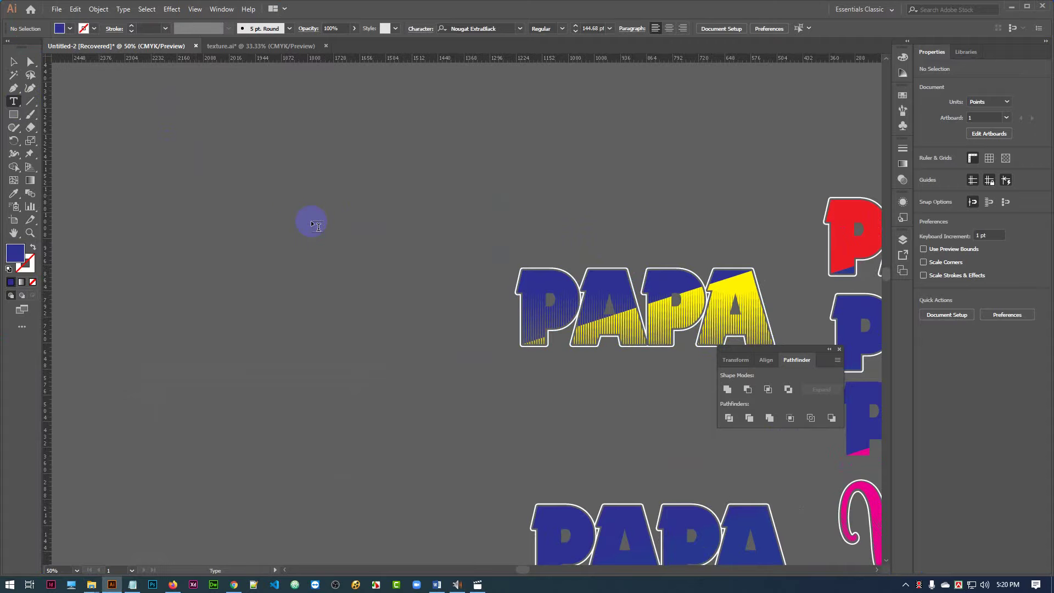
{"action": "left_click", "coordinate": [243, 190]}
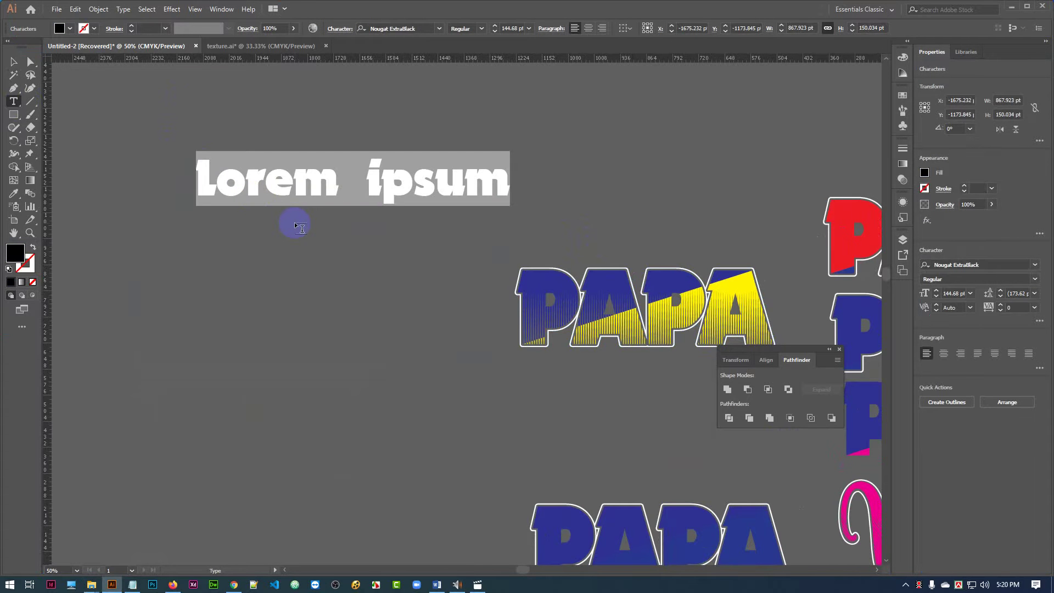
{"action": "type", "text": "sumom"}
{"action": "key", "text": "BackSpace"}
{"action": "key", "text": "BackSpace"}
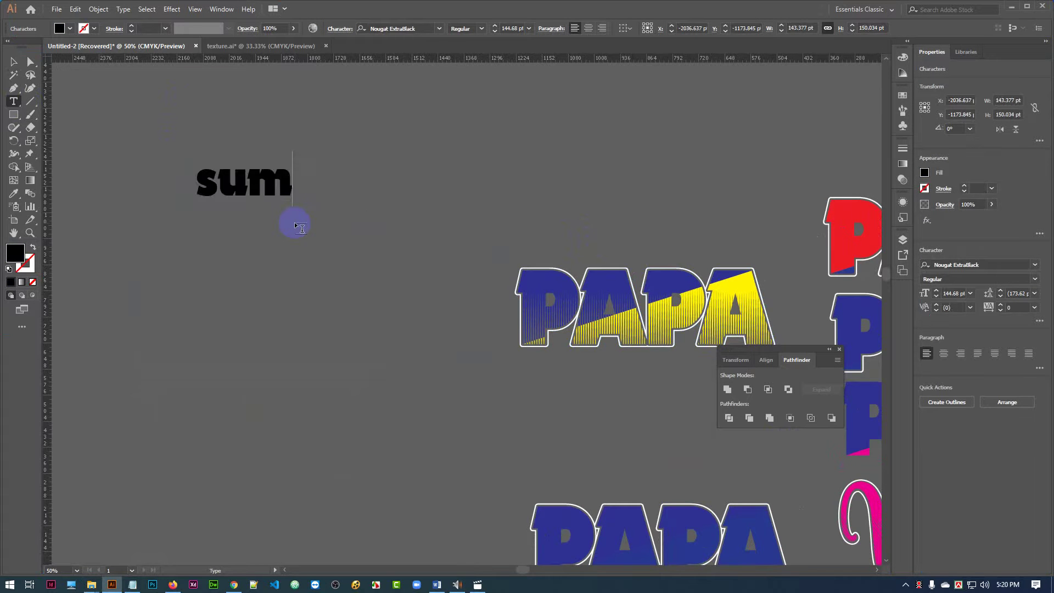
{"action": "key", "text": "BackSpace"}
{"action": "key", "text": "BackSpace"}
{"action": "key", "text": "BackSpace"}
{"action": "type", "text": "d"}
{"action": "key", "text": "BackSpace"}
{"action": "type", "text": "DAD"}
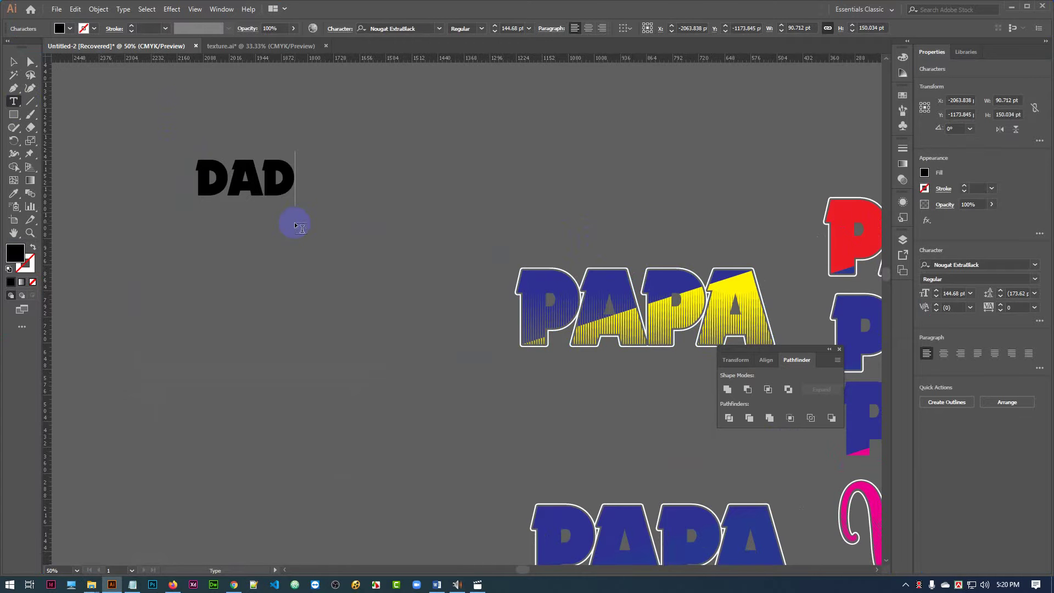
{"action": "left_click", "coordinate": [13, 62]}
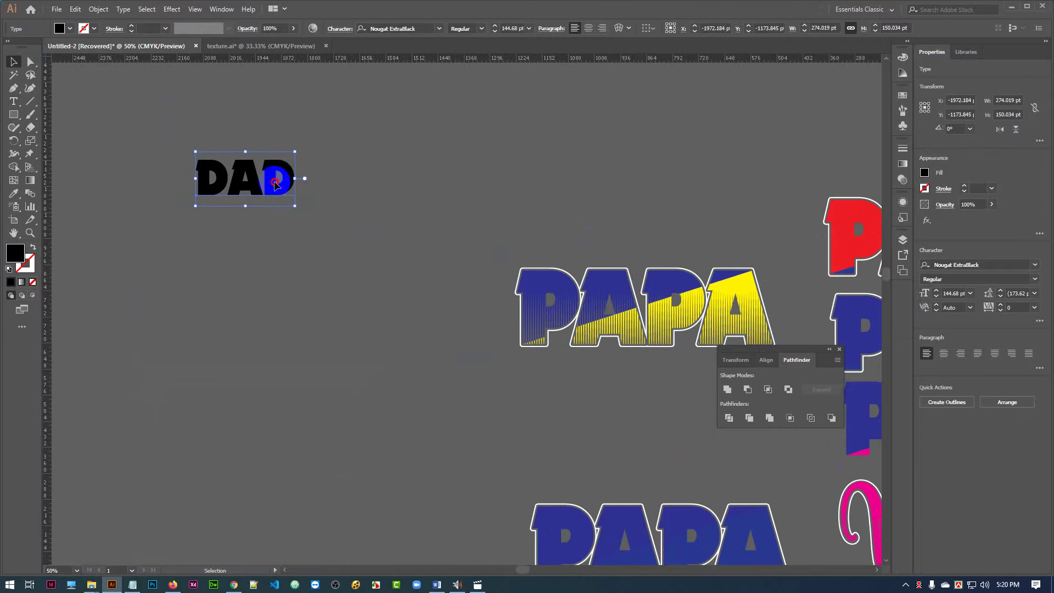
{"action": "left_click_drag", "start_coordinate": [276, 184], "coordinate": [283, 244]}
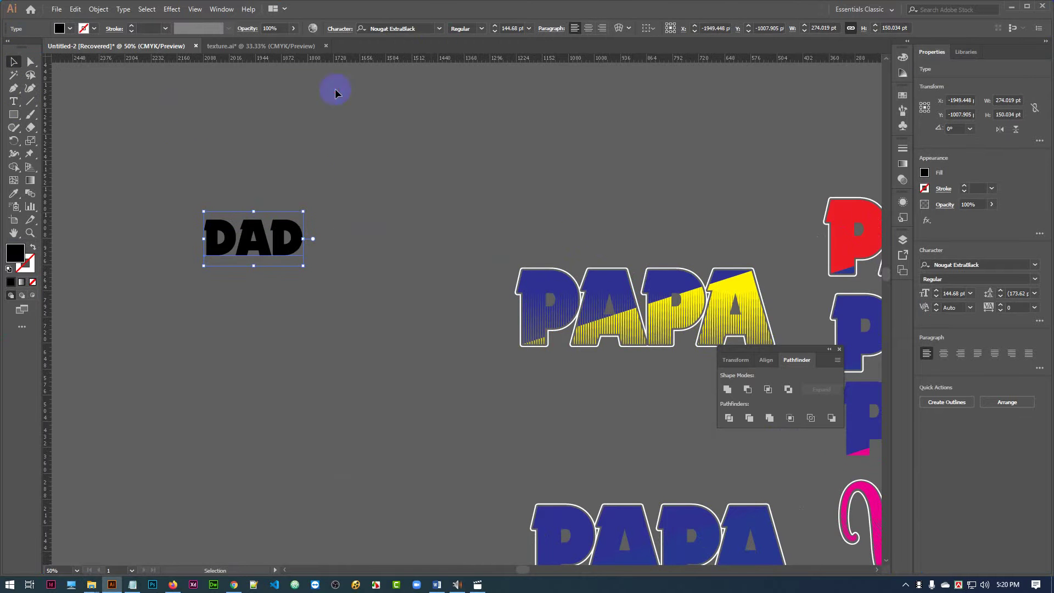
- Try to find the font BebasNeue-Regular for the DAD text, then cancel and deselect the text
{"action": "left_click", "coordinate": [422, 28]}
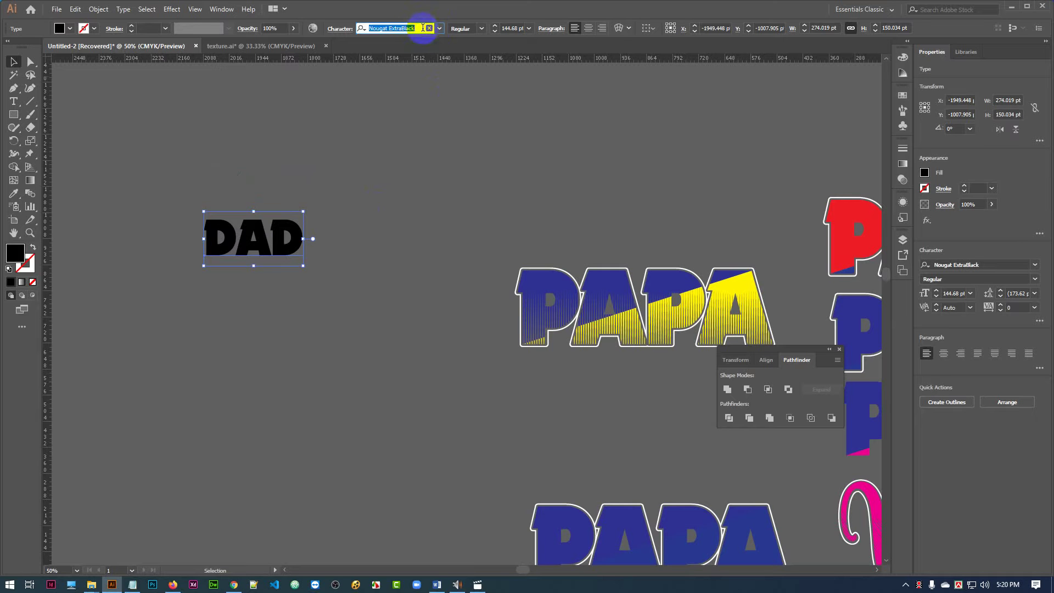
{"action": "key", "text": "ctrl+v"}
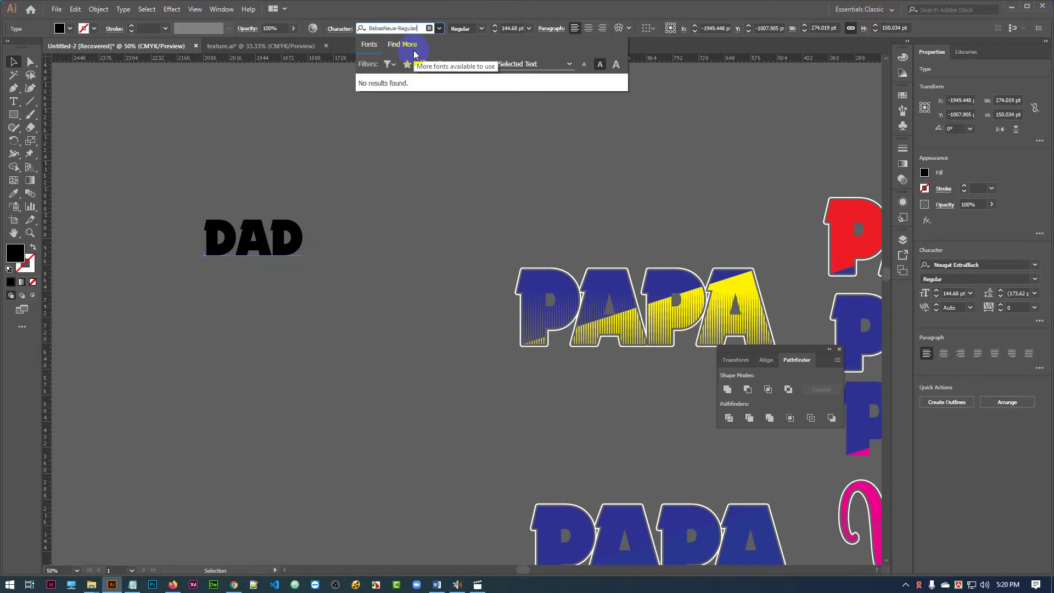
{"action": "key", "text": "Escape"}
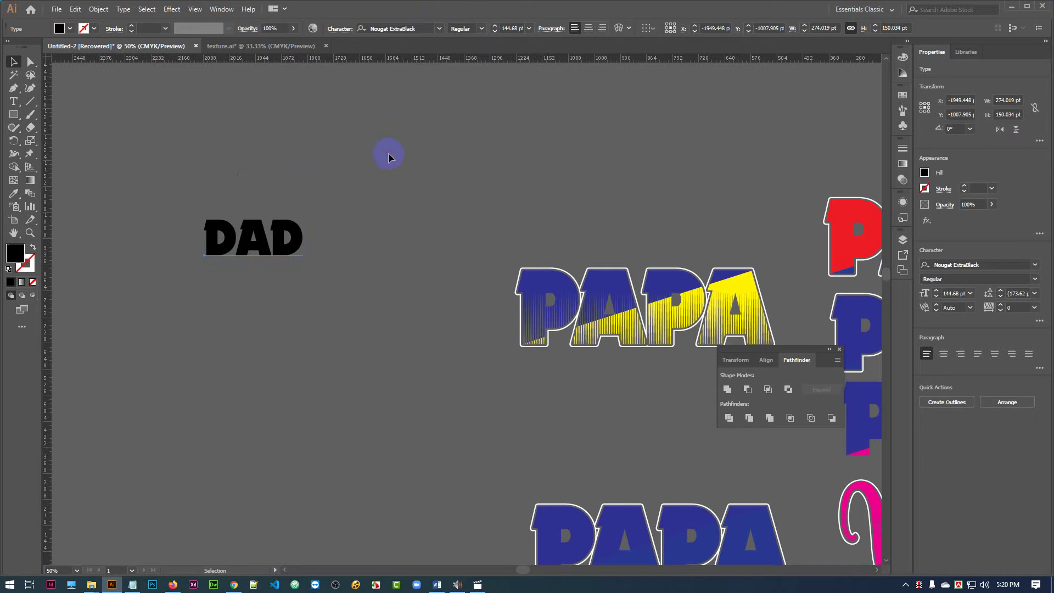
{"action": "left_click", "coordinate": [388, 157]}
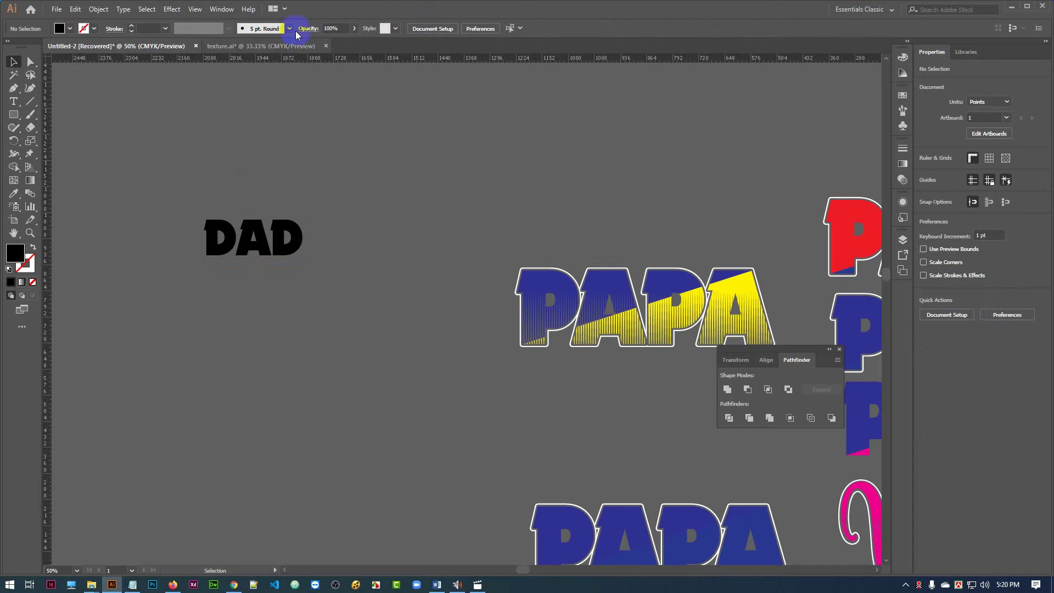
- Create a new document with the preselected document settings
{"action": "left_click", "coordinate": [57, 9]}
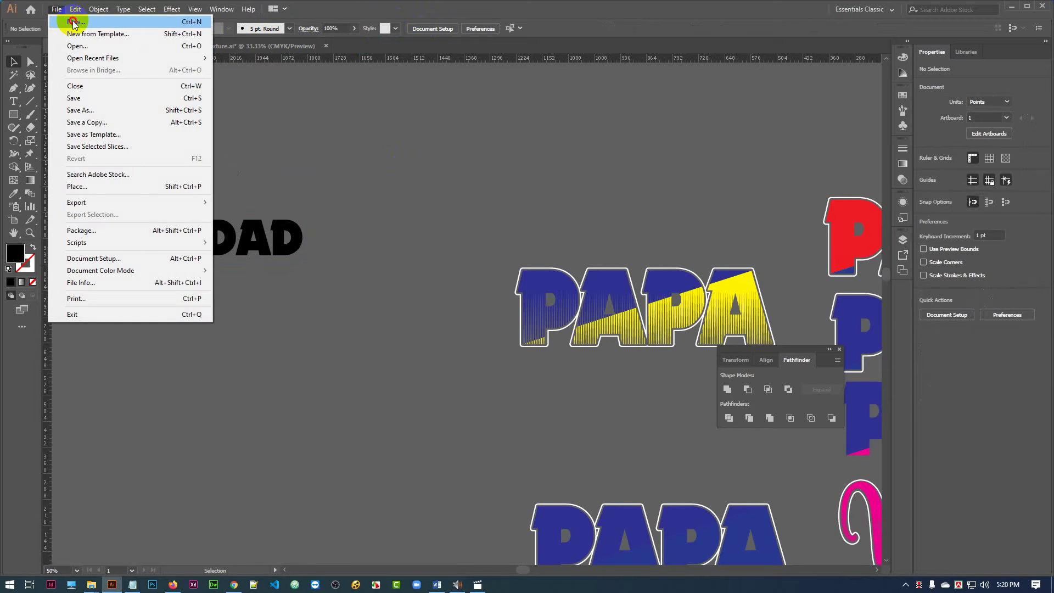
{"action": "left_click", "coordinate": [73, 22]}
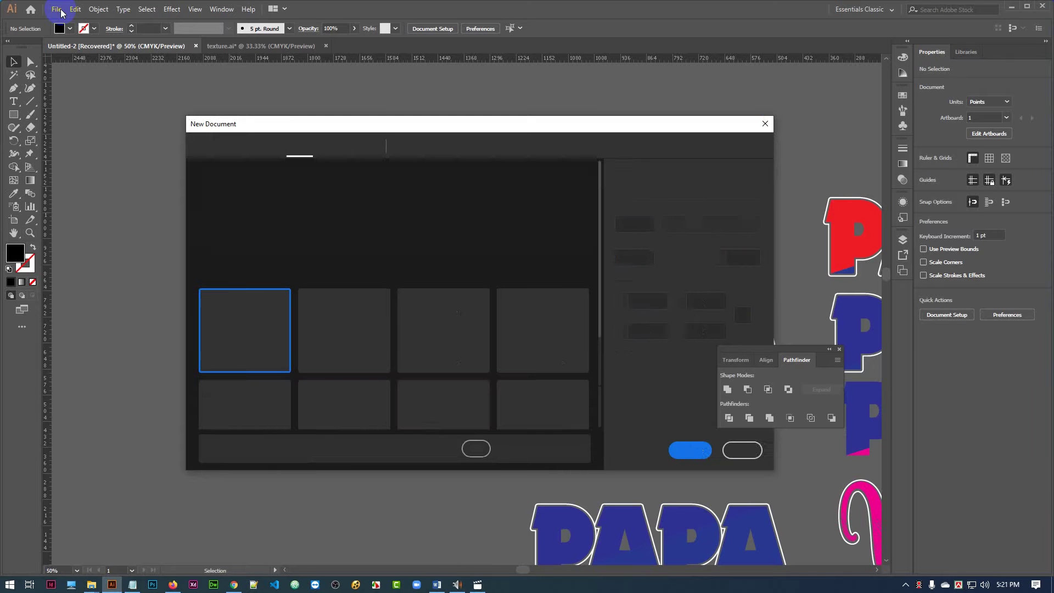
{"action": "left_click", "coordinate": [695, 450]}
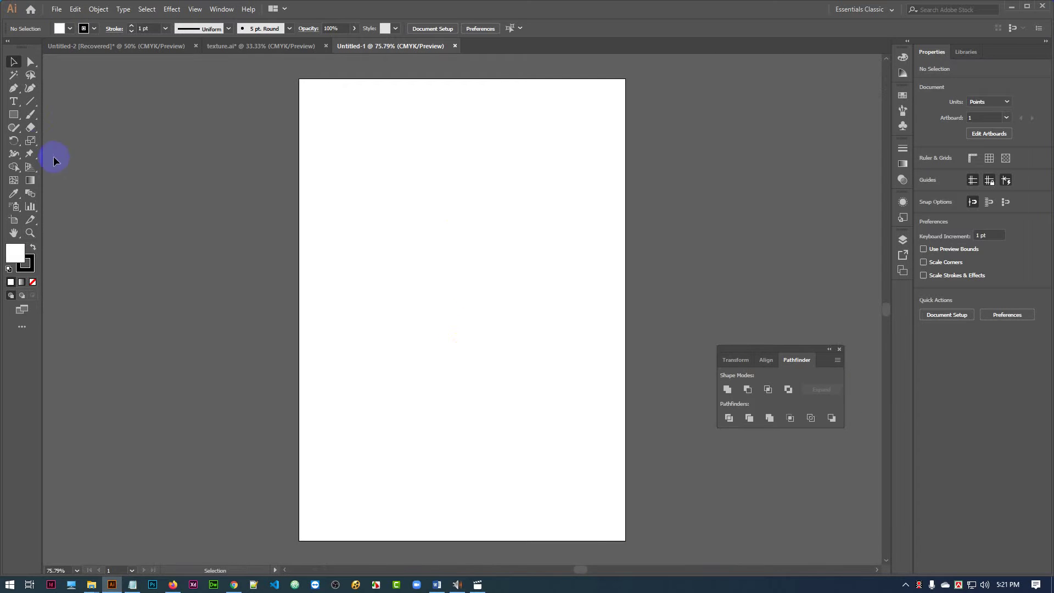
- Add the point text DAD outside the new artboard and scale it up to about 130 pt
{"action": "left_click", "coordinate": [13, 101]}
{"action": "left_click", "coordinate": [152, 180]}
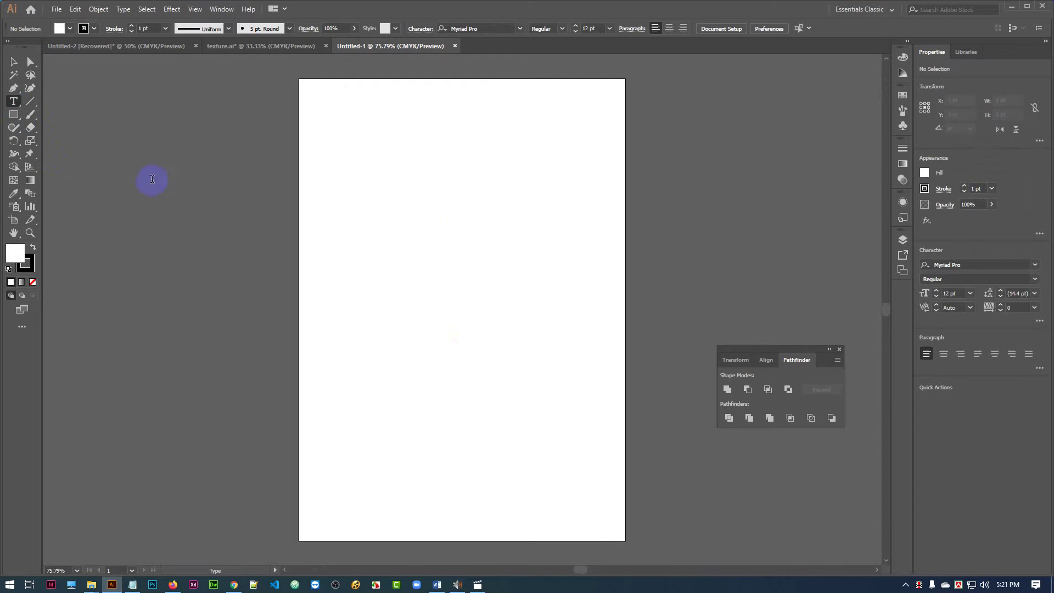
{"action": "type", "text": "DAD"}
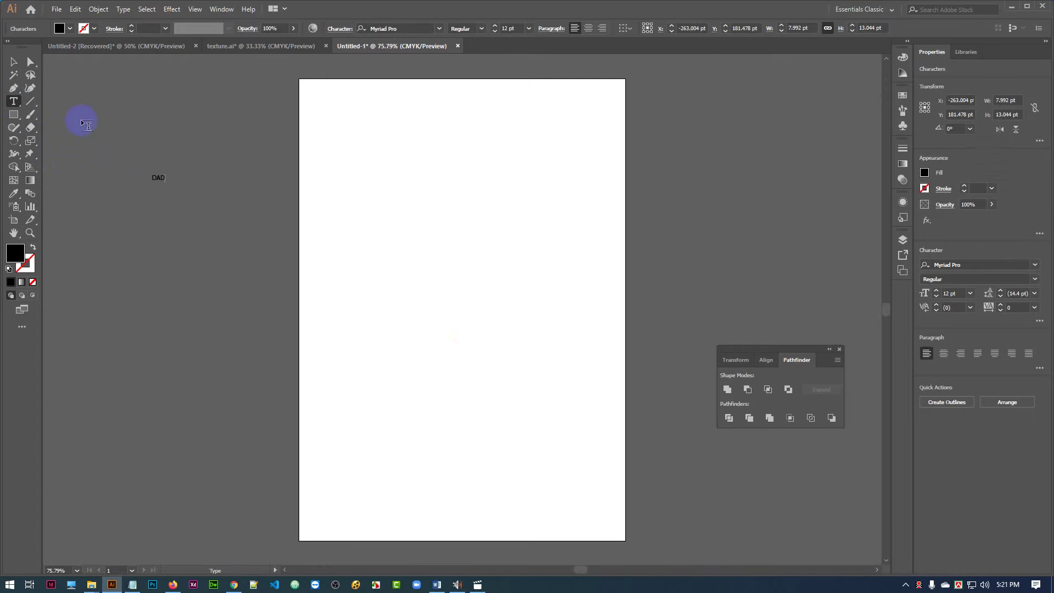
{"action": "left_click", "coordinate": [14, 61]}
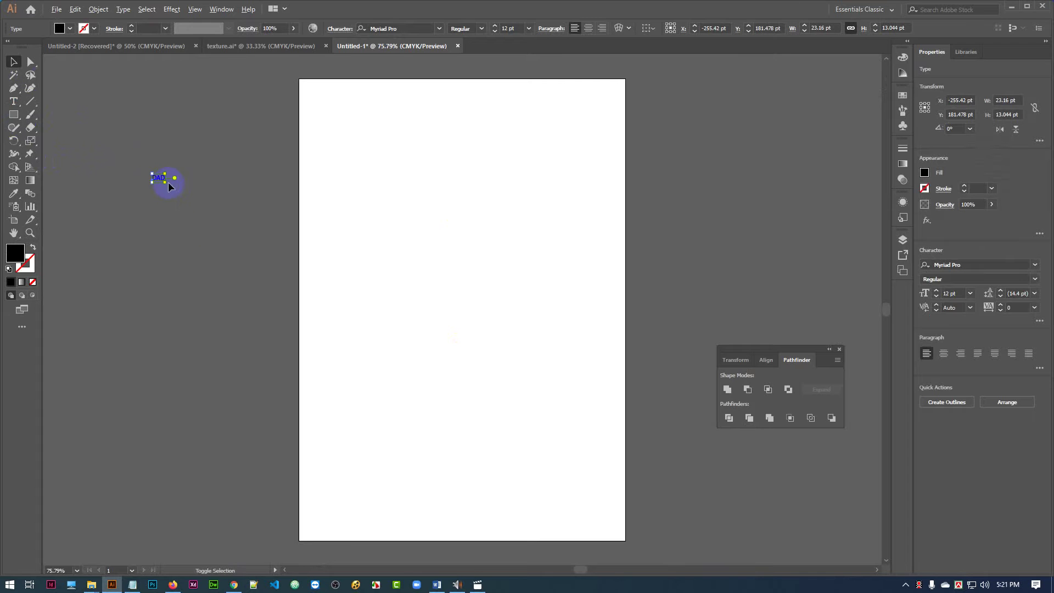
{"action": "left_click_drag", "start_coordinate": [164, 182], "coordinate": [223, 266]}
- Try to find BebasNeue-Regular for the new document's DAD text, shorten the search term, and cancel the font search
{"action": "left_click", "coordinate": [395, 29]}
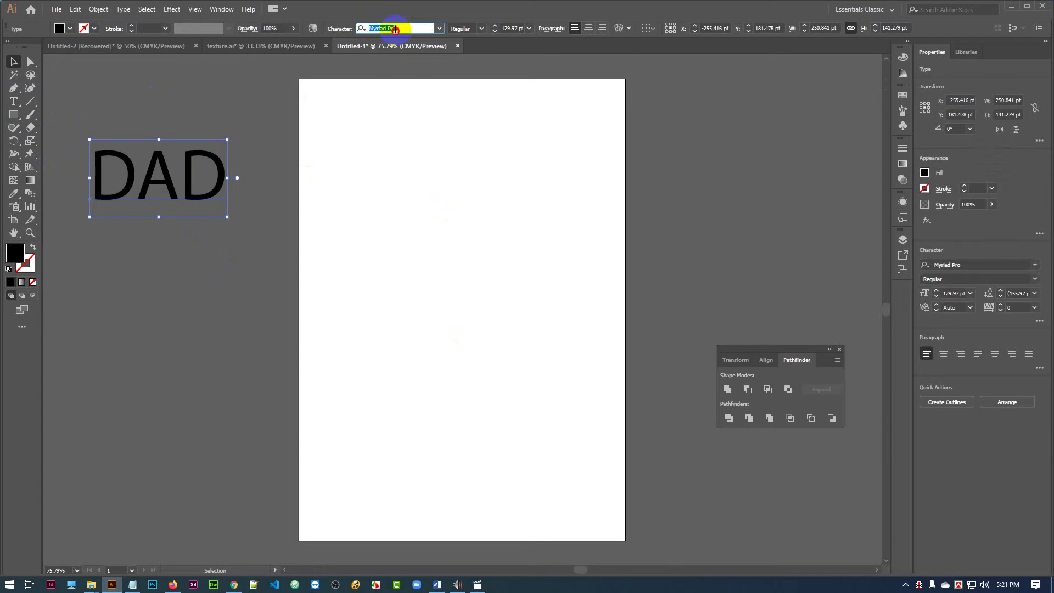
{"action": "type", "text": "BebasNeue-Regular"}
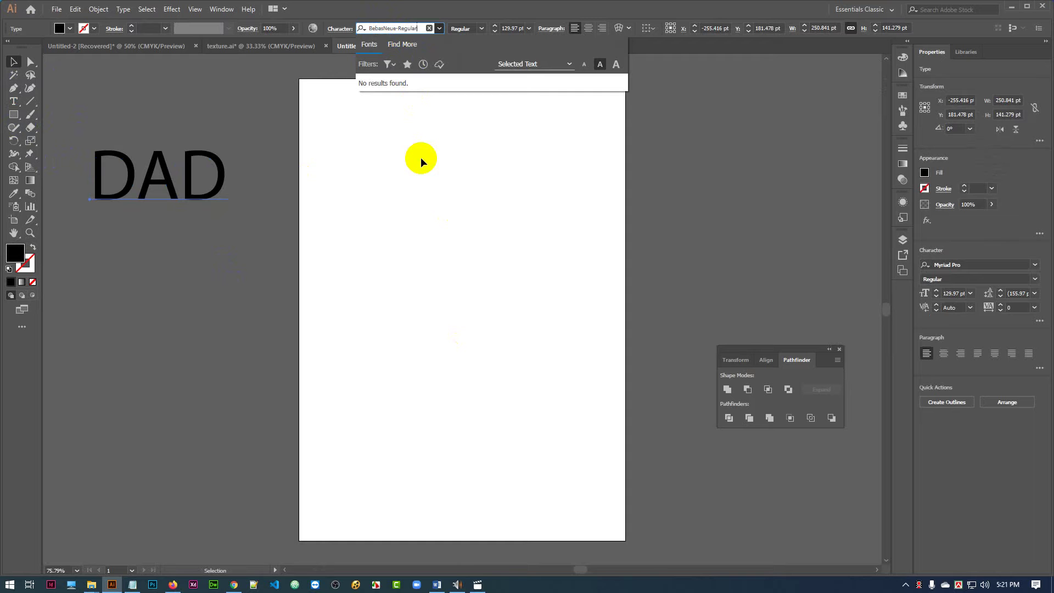
{"action": "key", "text": "BackSpace"}
{"action": "key", "text": "BackSpace"}
{"action": "key", "text": "BackSpace"}
{"action": "key", "text": "BackSpace"}
{"action": "key", "text": "BackSpace"}
{"action": "key", "text": "BackSpace"}
{"action": "key", "text": "BackSpace"}
{"action": "key", "text": "BackSpace"}
{"action": "key", "text": "Escape"}
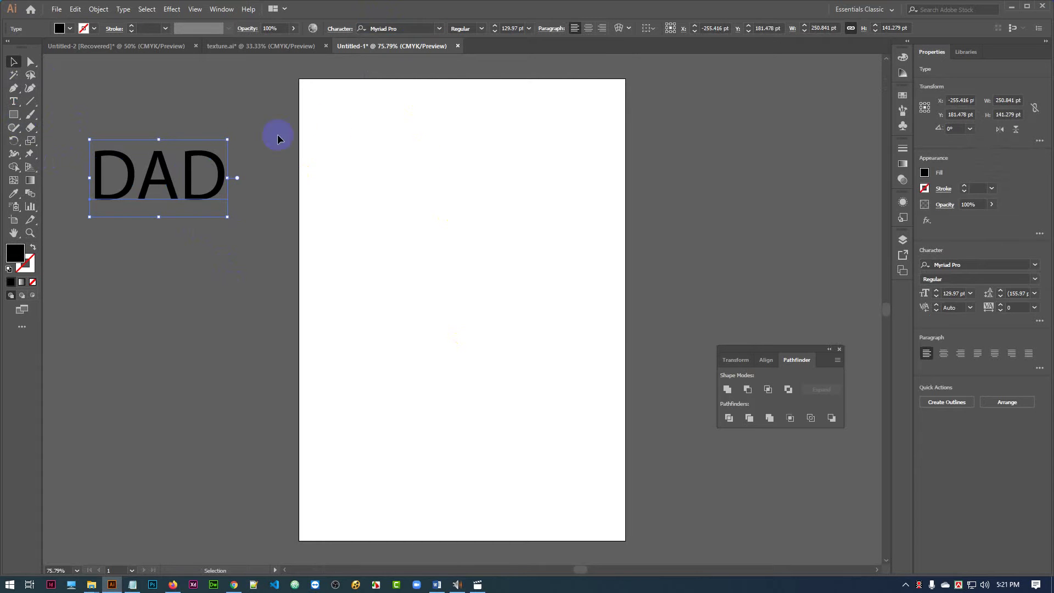
- Switch to Notepad, replace the note's line with the font name BebasNeue-Regular, and copy only its BebasNeue part
{"action": "left_click", "coordinate": [398, 29]}
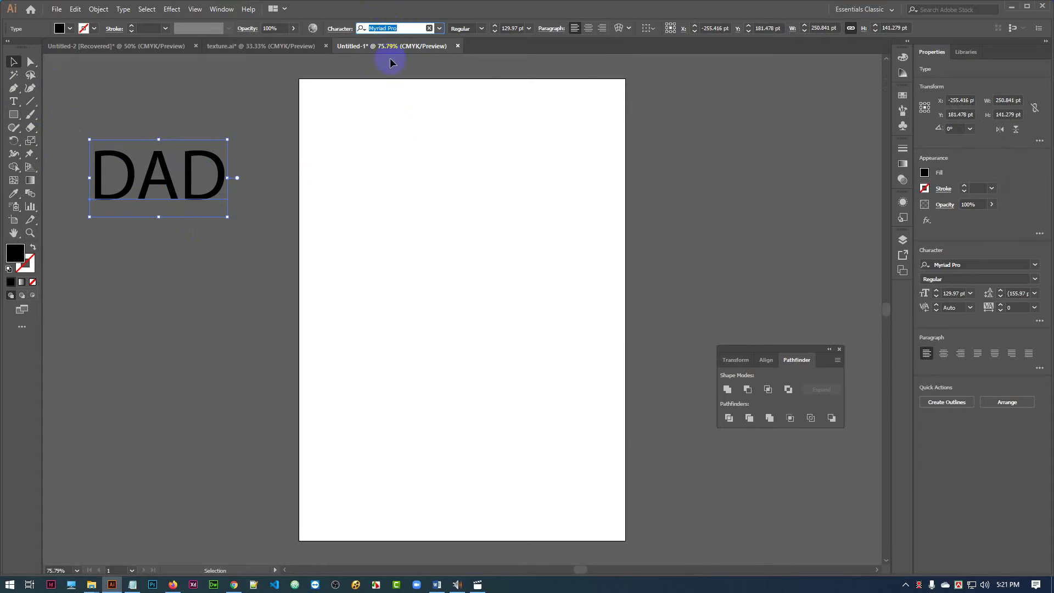
{"action": "left_click", "coordinate": [132, 584]}
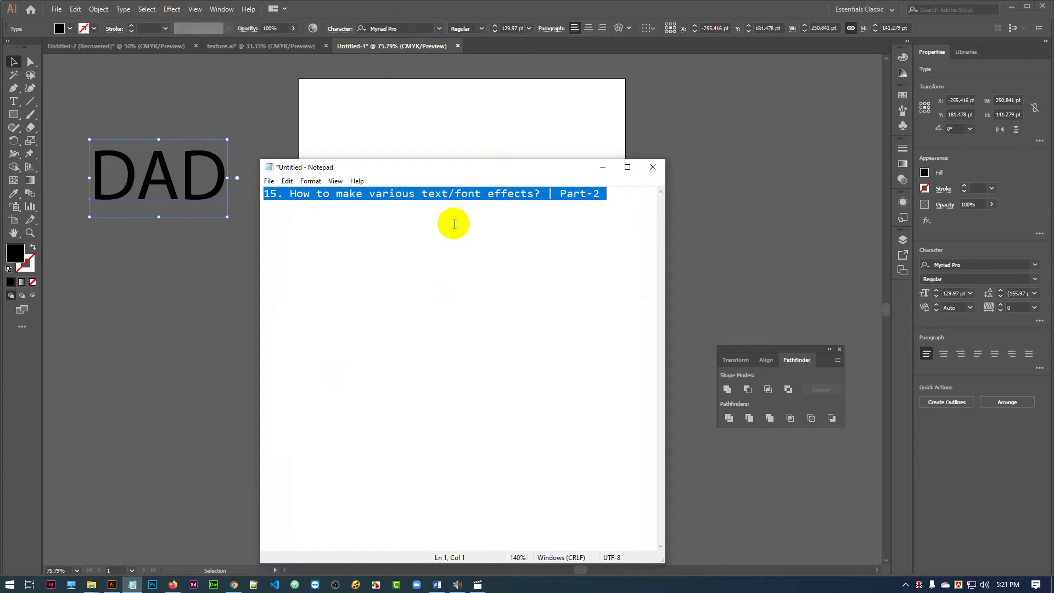
{"action": "type", "text": "BebasNeue-Regular"}
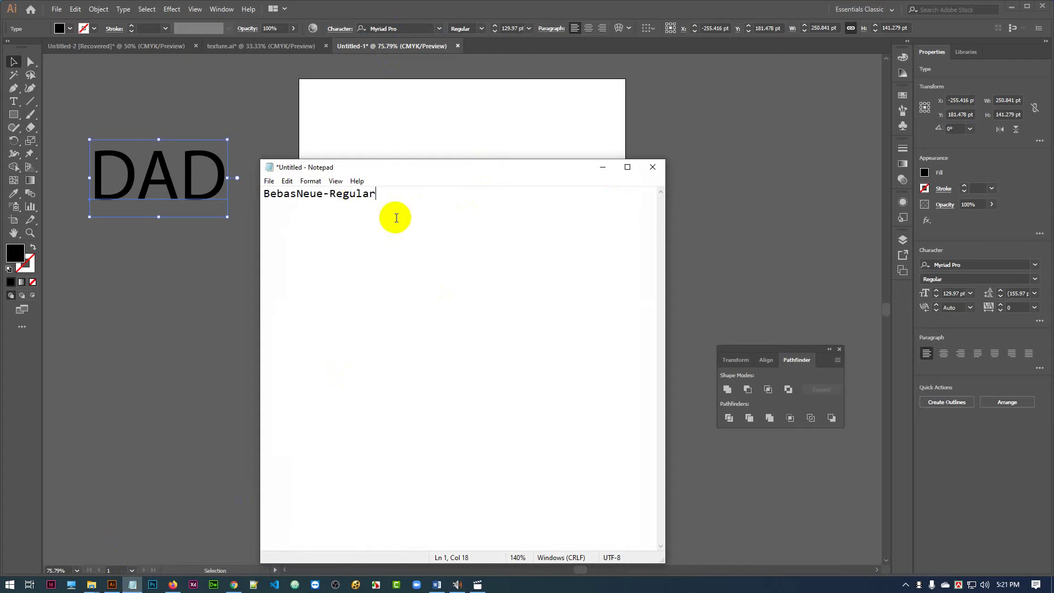
{"action": "double_click", "coordinate": [318, 193]}
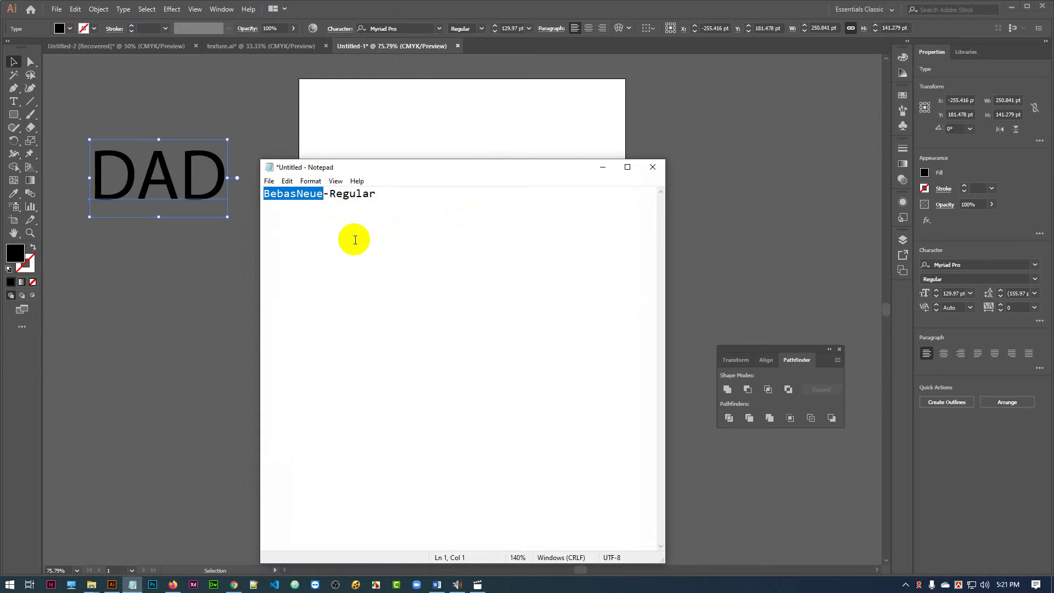
{"action": "key", "text": "ctrl+c"}
- Search for BebasNeue as the DAD text's font, checking both the installed fonts and the additional Adobe fonts
{"action": "left_click", "coordinate": [383, 28]}
{"action": "key", "text": "ctrl+v"}
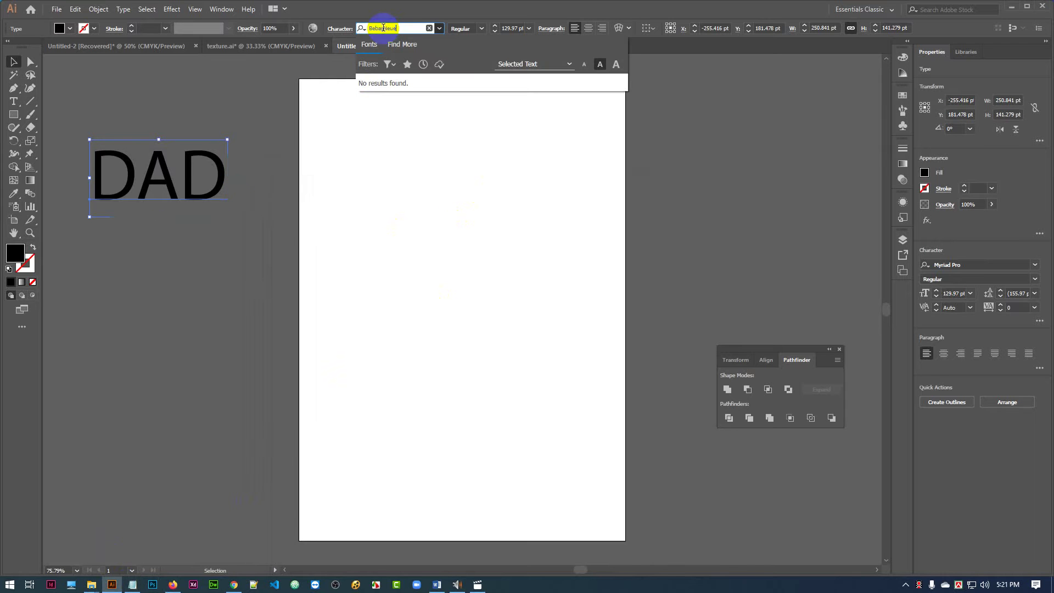
{"action": "left_click", "coordinate": [402, 44]}
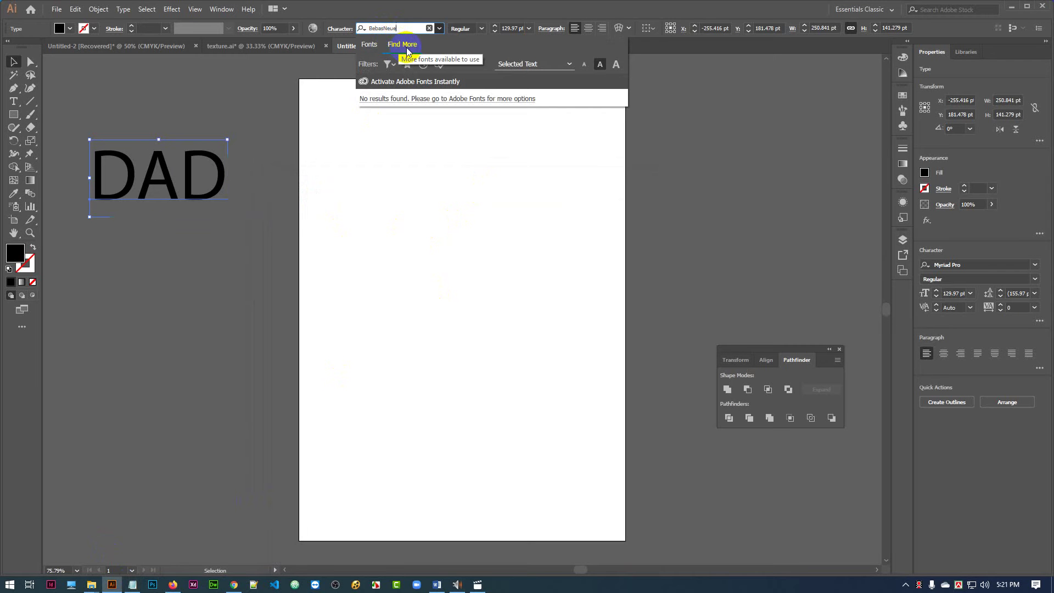
{"action": "left_click", "coordinate": [377, 46]}
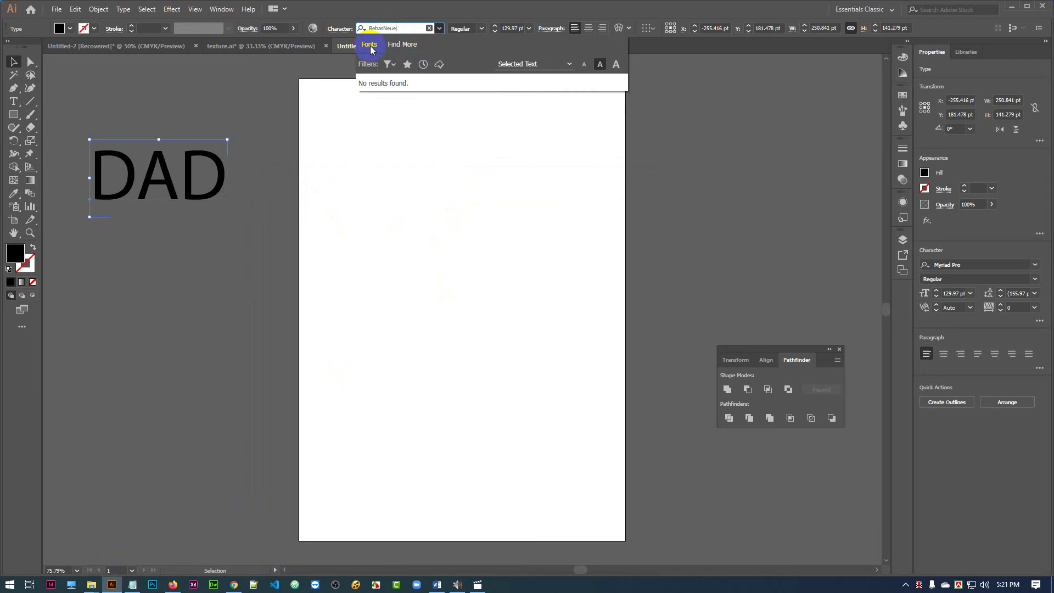
{"action": "left_click", "coordinate": [404, 46]}
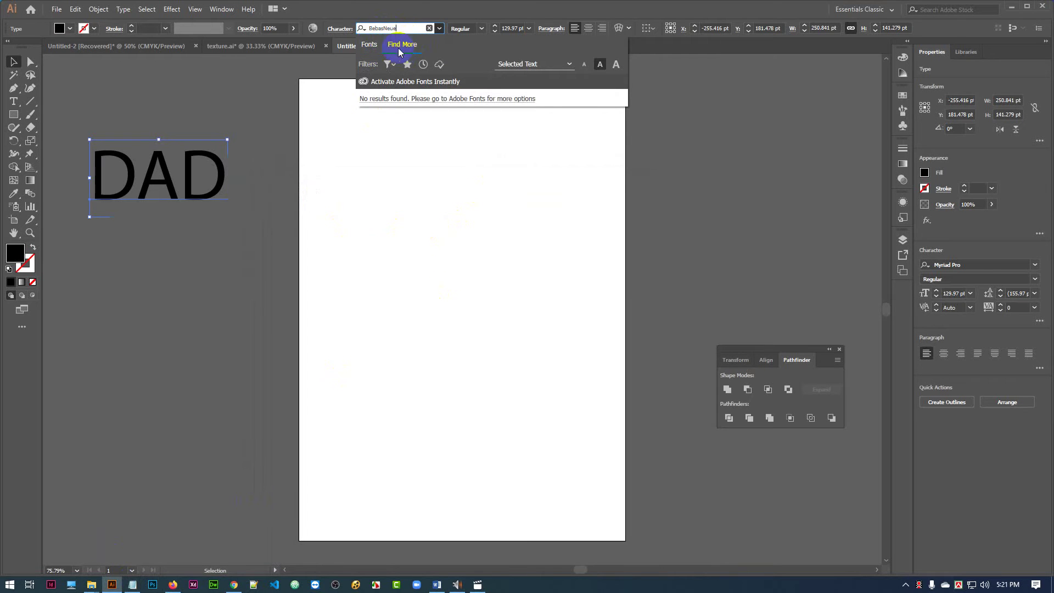
{"action": "left_click", "coordinate": [369, 44]}
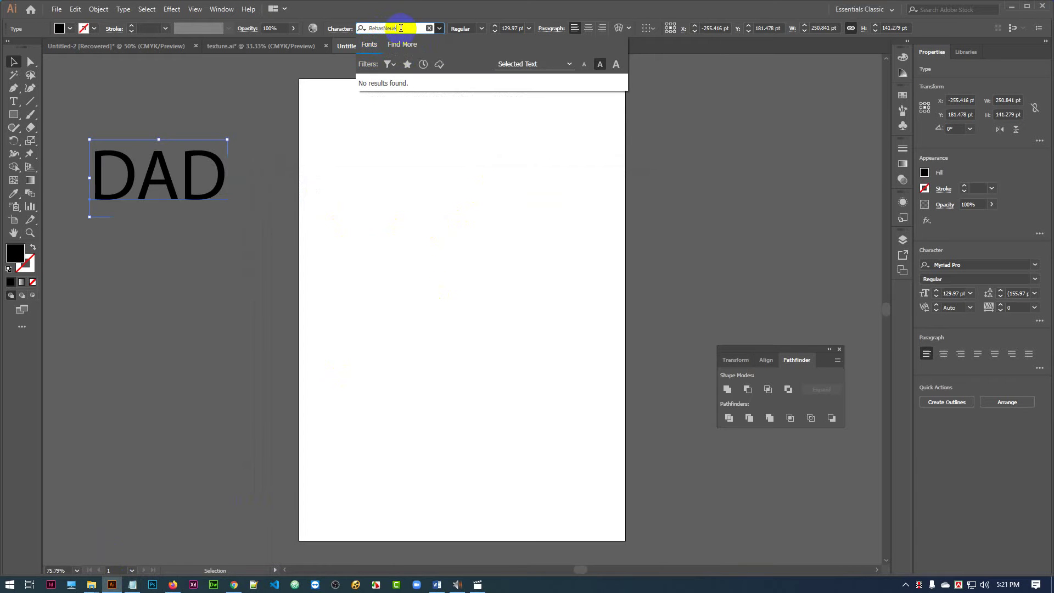
- Shorten the font search term to Bebas and apply Bebas Neue Regular to the DAD text
{"action": "key", "text": "BackSpace"}
{"action": "key", "text": "BackSpace"}
{"action": "key", "text": "BackSpace"}
{"action": "key", "text": "BackSpace"}
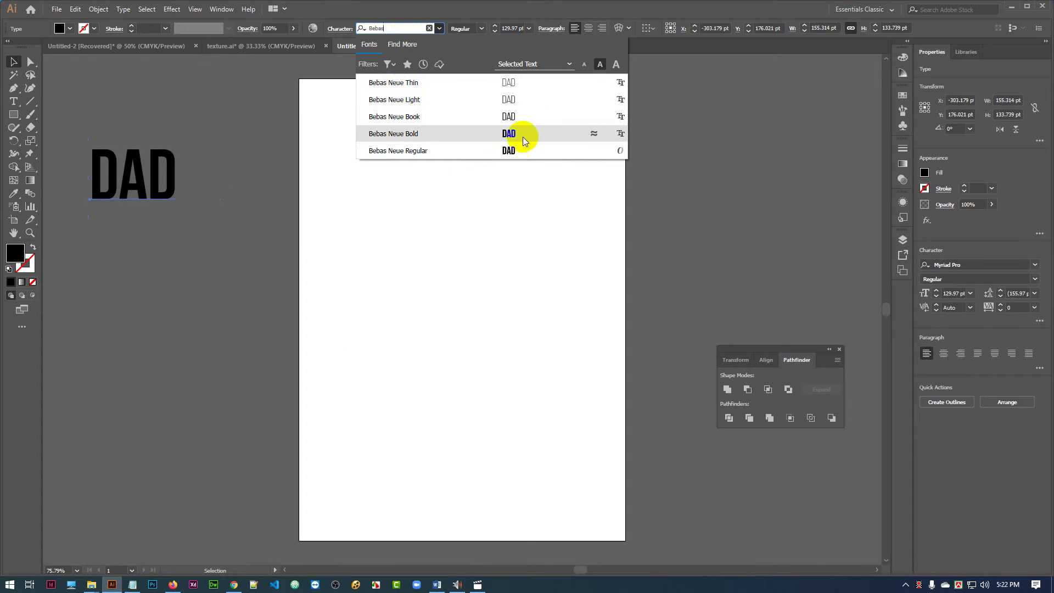
{"action": "left_click", "coordinate": [407, 154]}
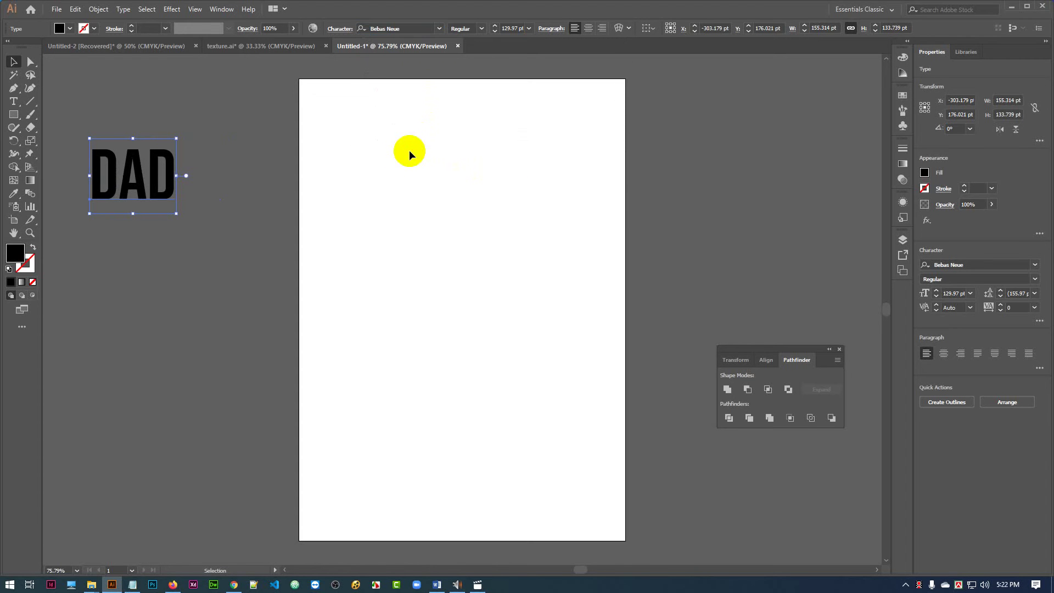
- Scale up the DAD text, move it onto the upper part of the artboard, and deselect it
{"action": "left_click", "coordinate": [13, 62]}
{"action": "left_click", "coordinate": [167, 198]}
{"action": "left_click_drag", "start_coordinate": [168, 198], "coordinate": [221, 246]}
{"action": "left_click_drag", "start_coordinate": [231, 188], "coordinate": [280, 114]}
{"action": "left_click_drag", "start_coordinate": [235, 224], "coordinate": [513, 204]}
{"action": "left_click", "coordinate": [480, 335]}
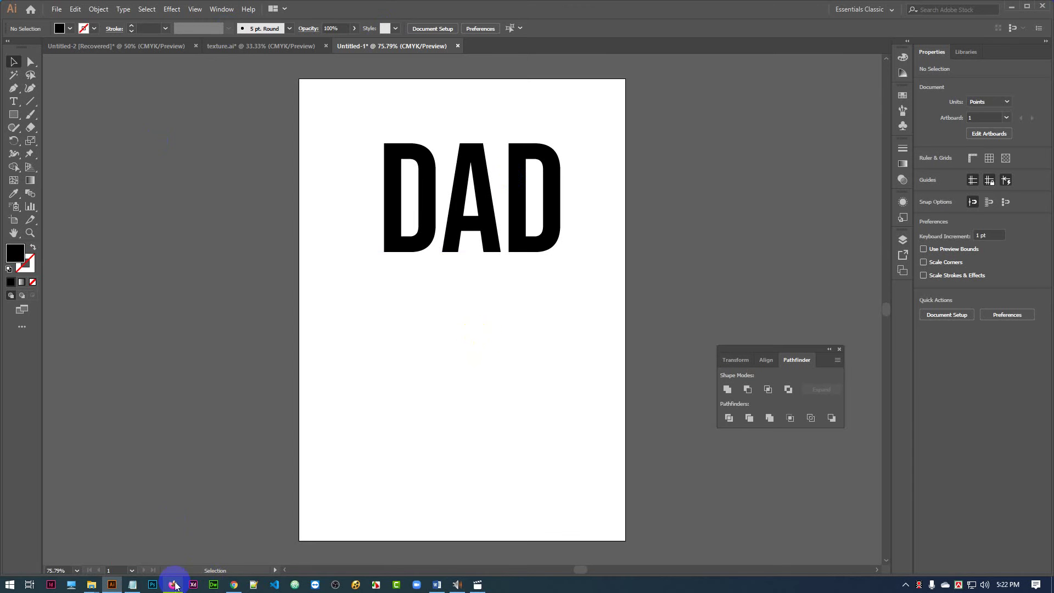
- Switch to Chrome, look over the dafont category page, and search Google for best font download site in the Grange DemiBold tab
{"action": "left_click", "coordinate": [234, 584]}
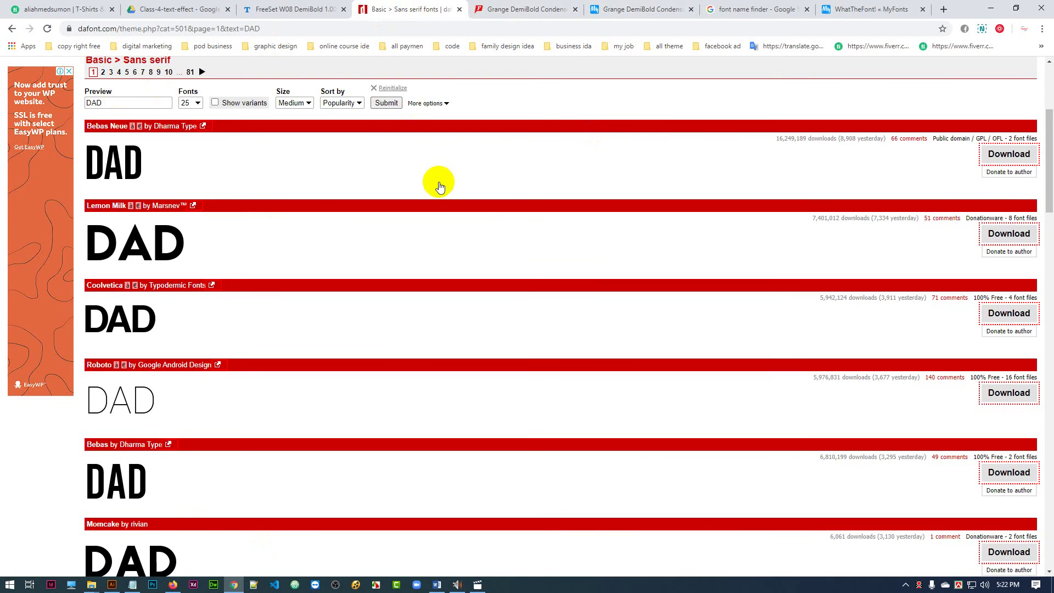
{"action": "scroll", "coordinate": [371, 167], "scroll_direction": "up", "scroll_amount": 4}
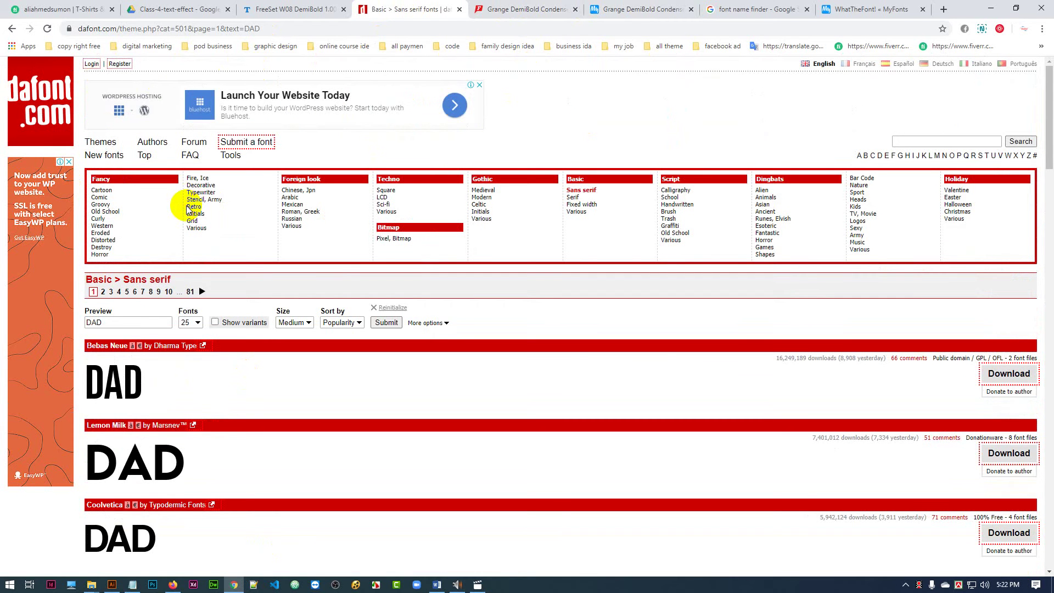
{"action": "left_click", "coordinate": [528, 10]}
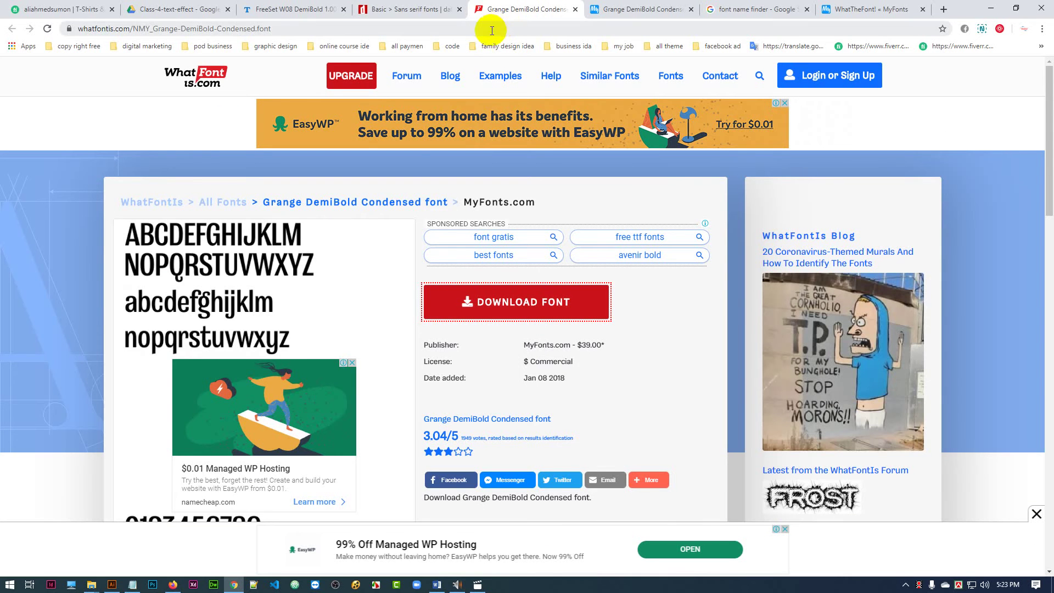
{"action": "left_click", "coordinate": [488, 27]}
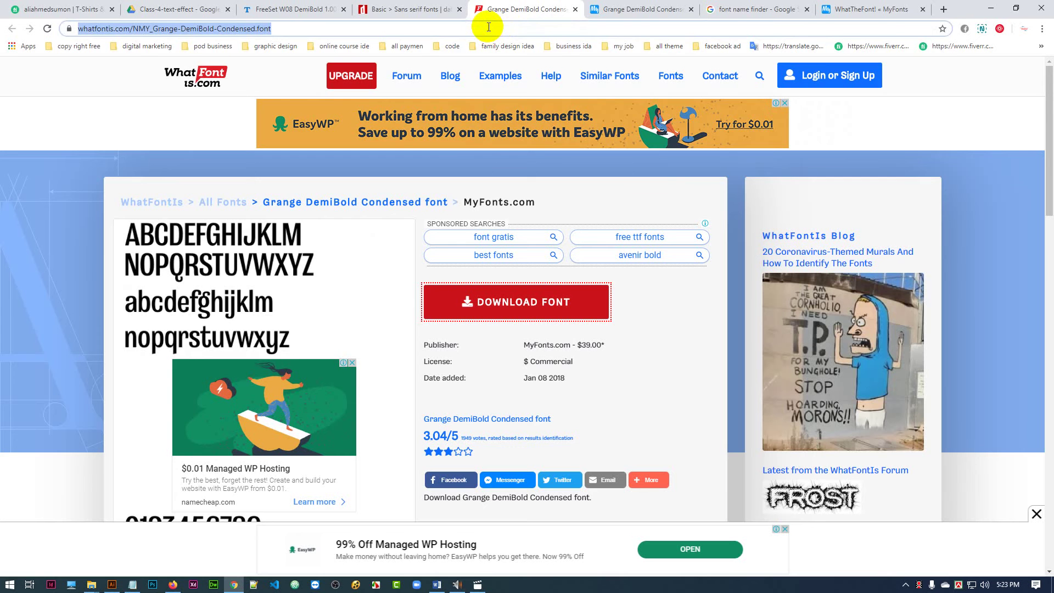
{"action": "type", "text": "best font do"}
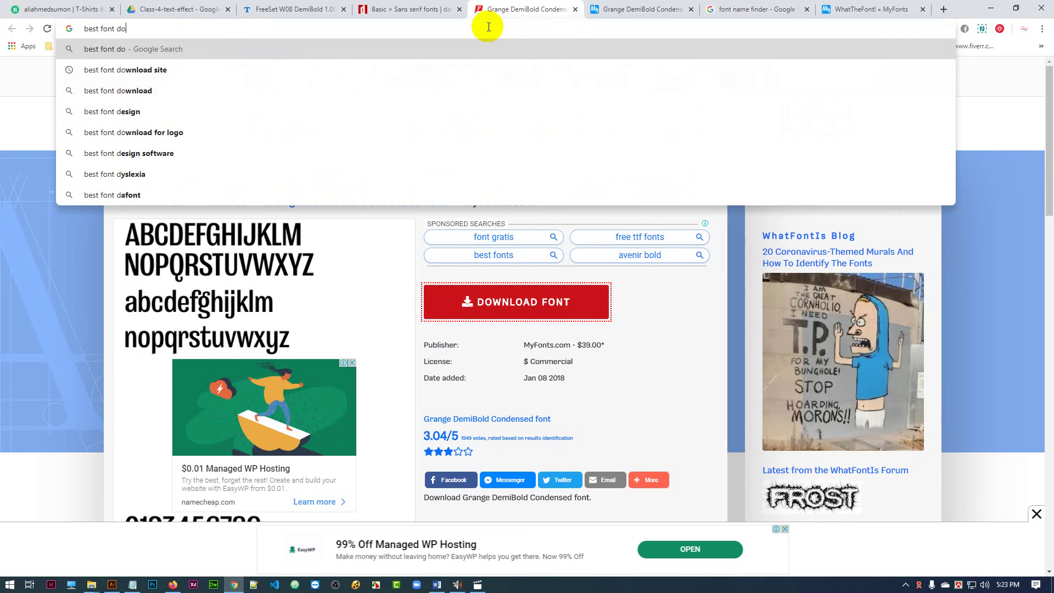
{"action": "key", "text": "Down"}
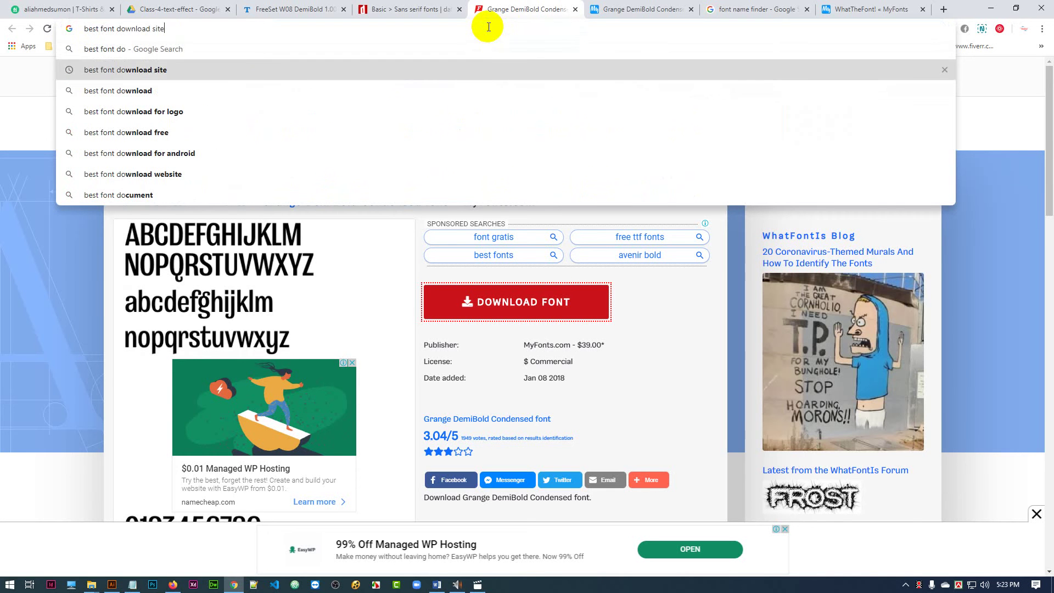
{"action": "key", "text": "Return"}
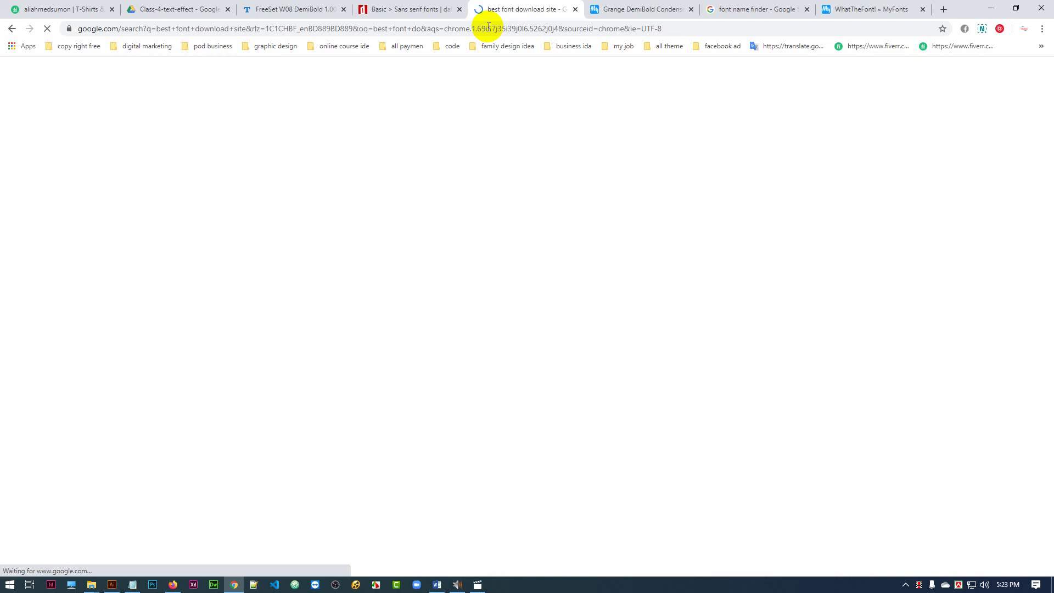
{"action": "scroll", "coordinate": [168, 316], "scroll_direction": "down", "scroll_amount": 2}
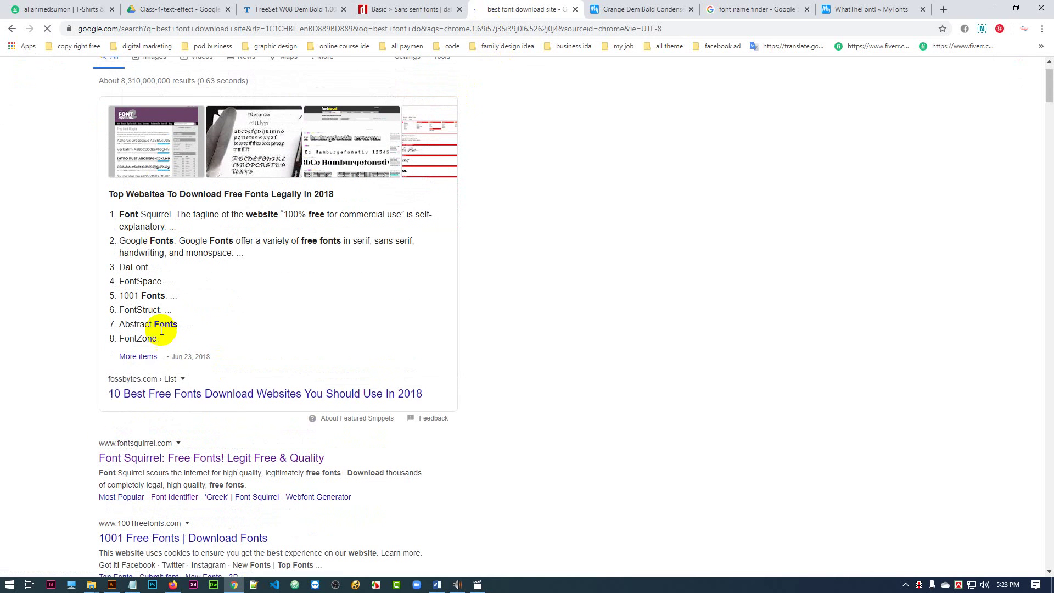